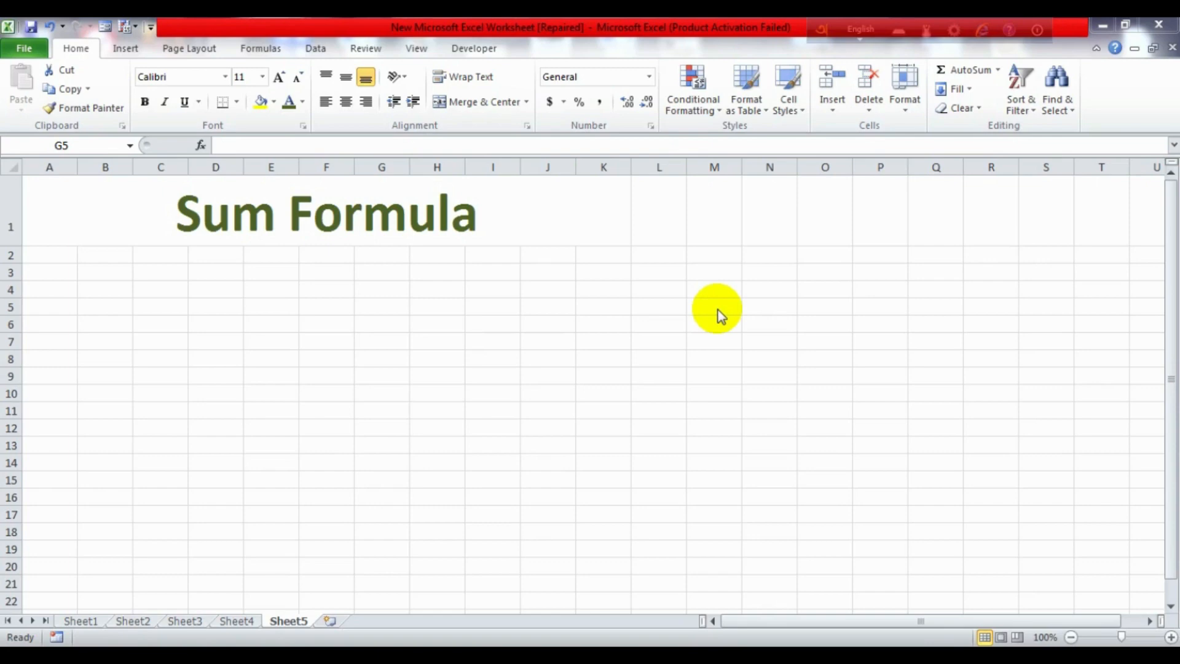
click(408, 312)
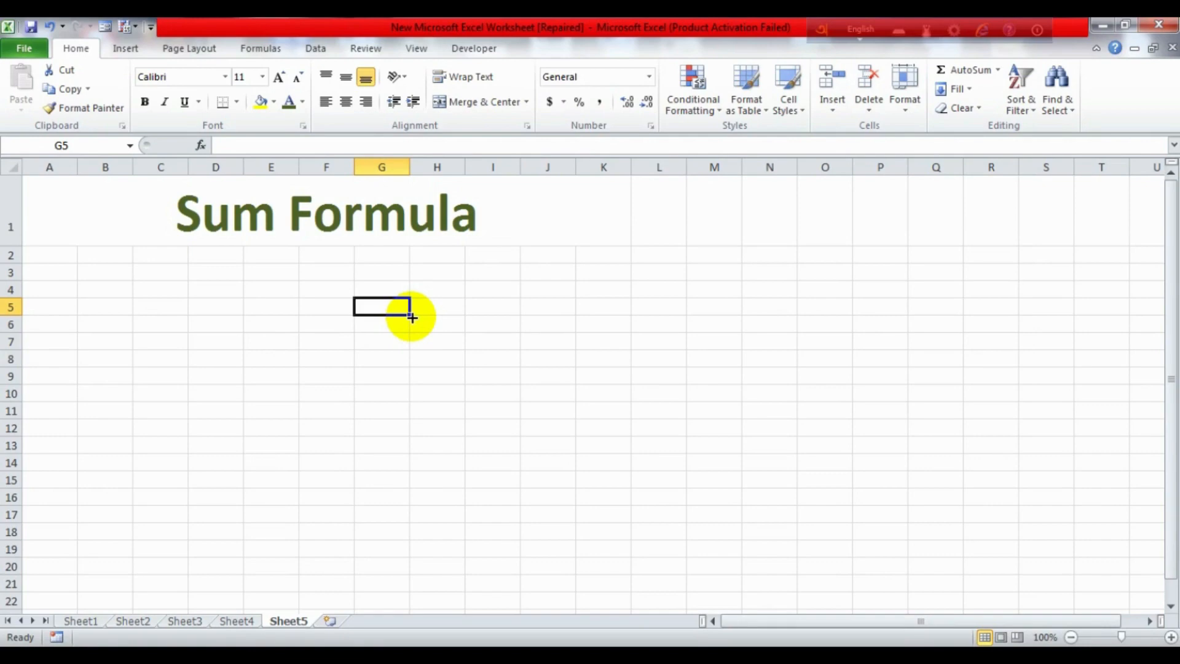
click(358, 341)
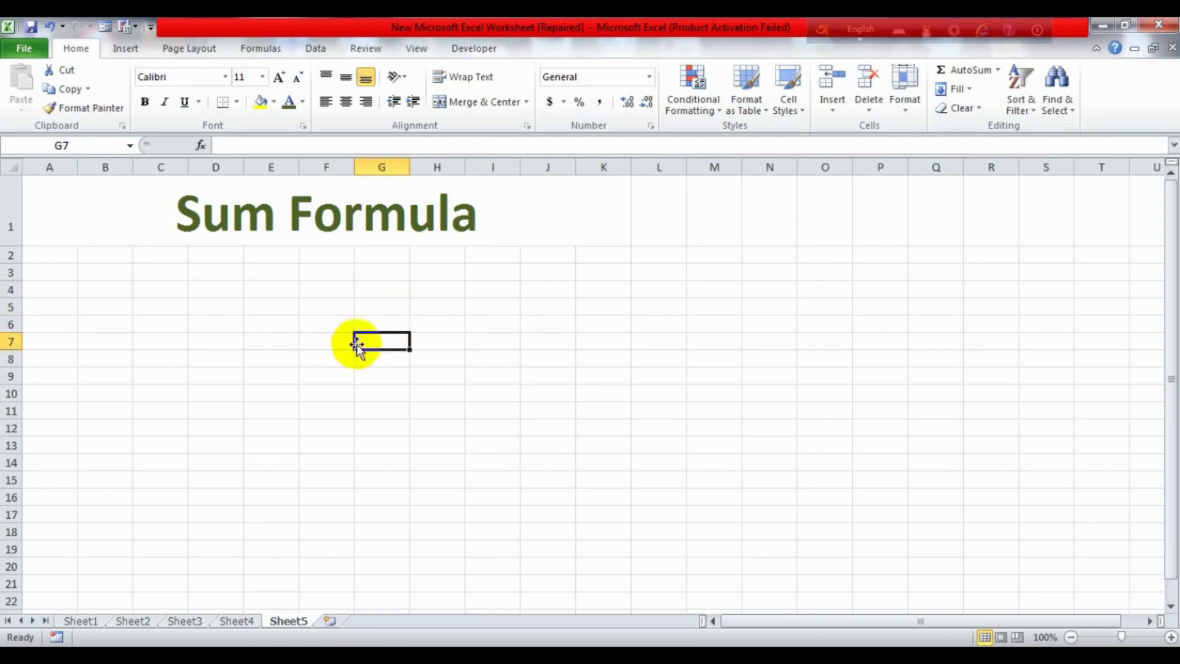
click(193, 318)
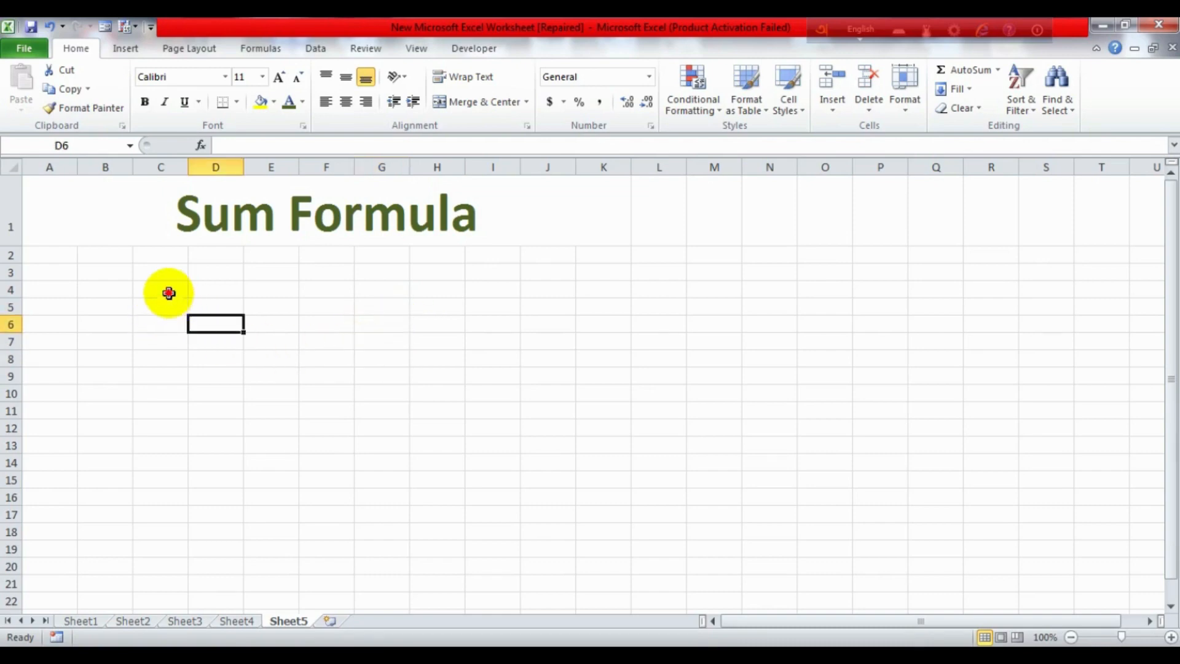
Step: Enter three people's first names in cells C4, C5 and C6, one per cell
click(169, 293)
text(Su)
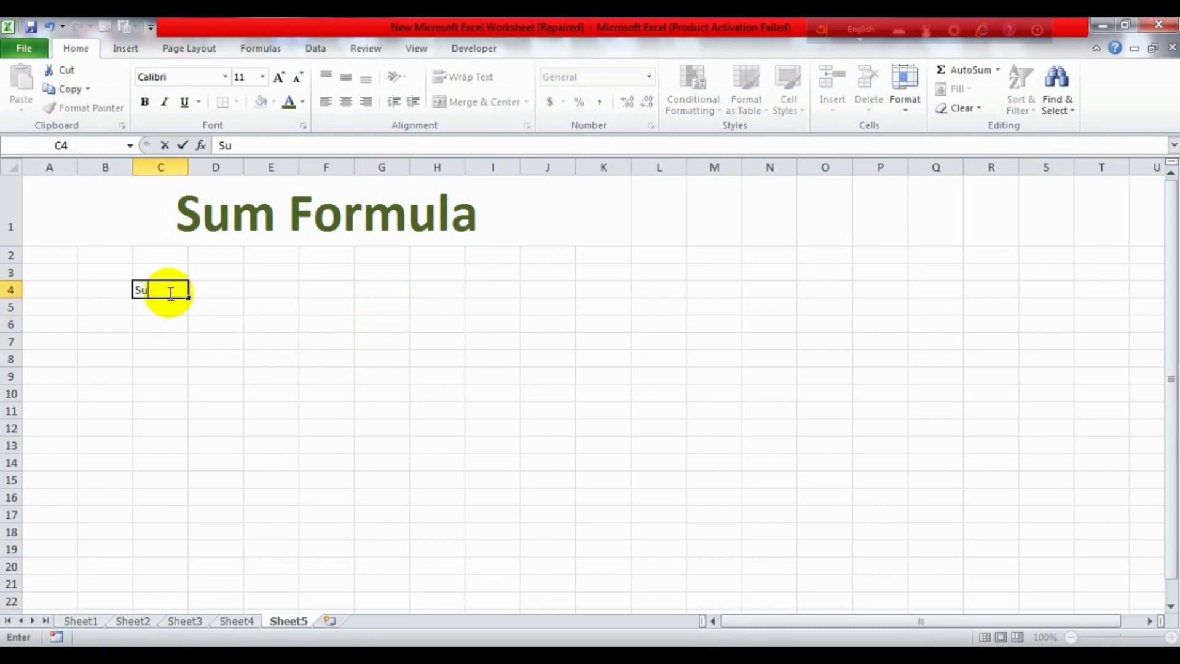
text(mon)
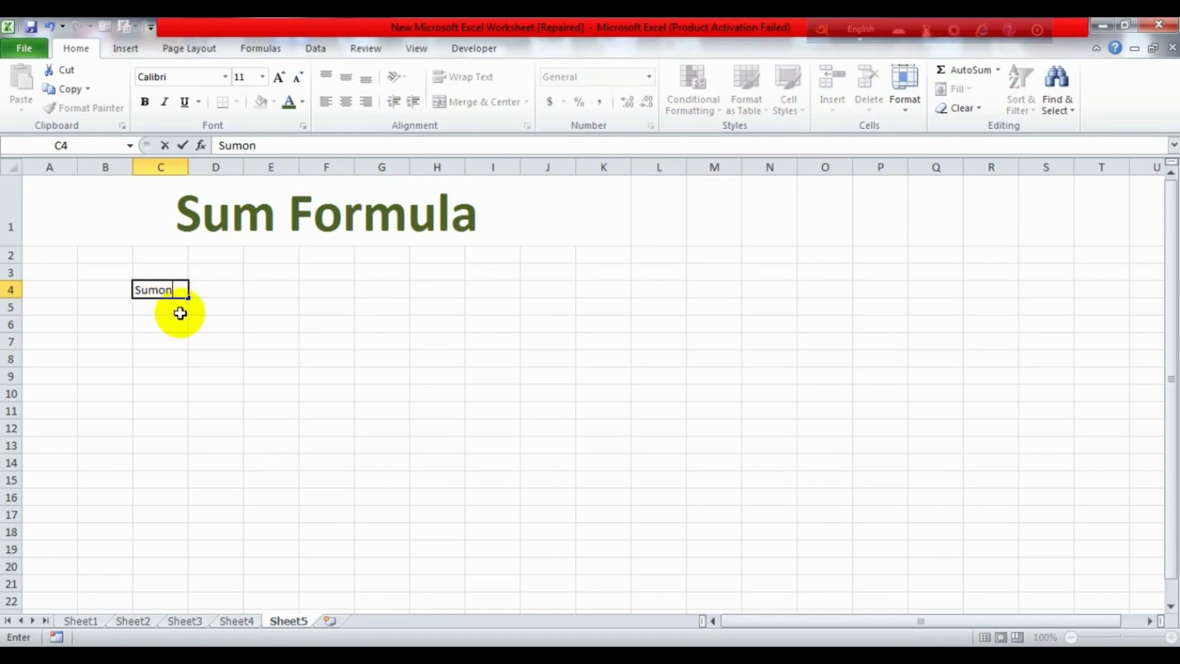
click(178, 311)
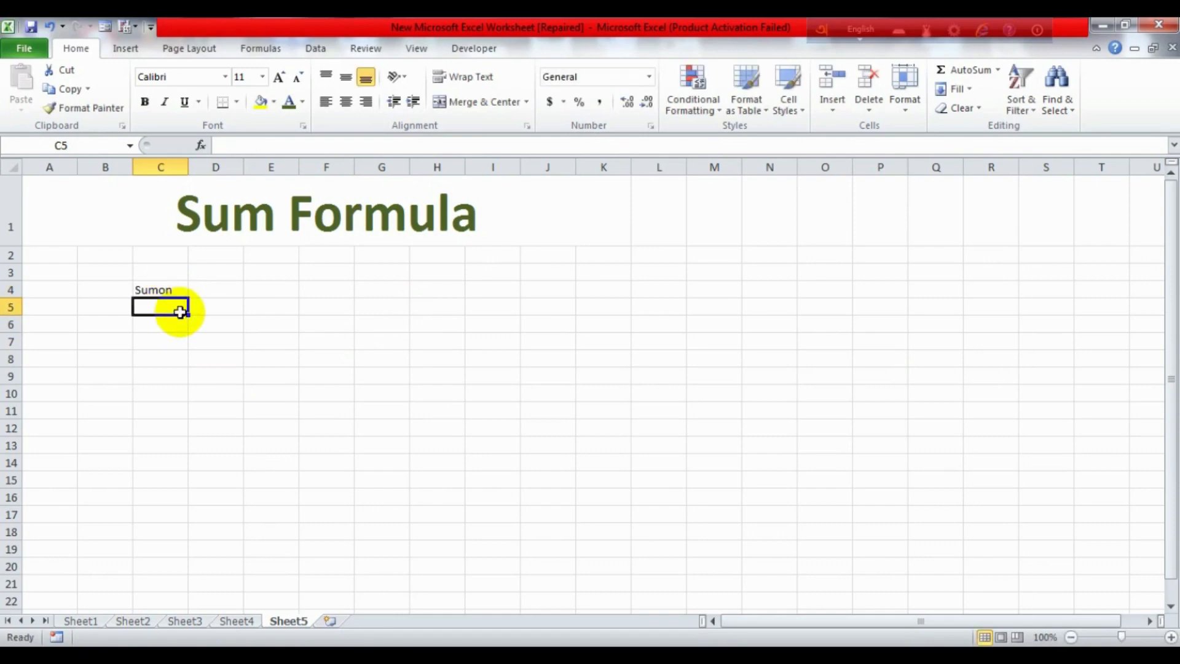
text(Remon)
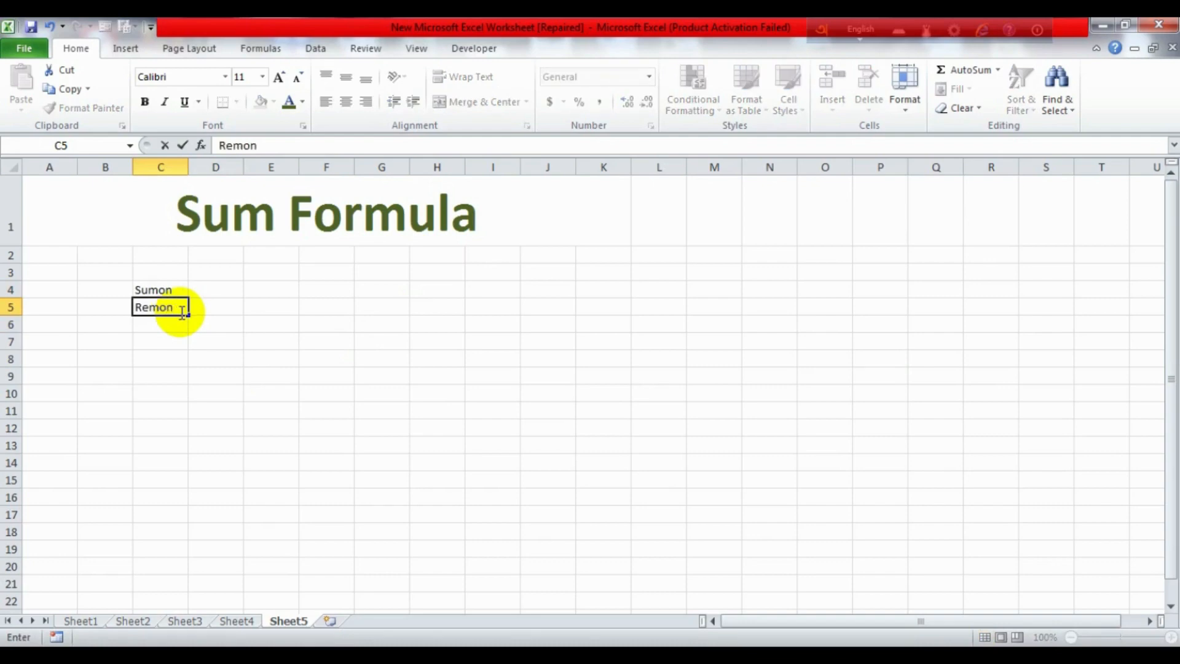
click(155, 326)
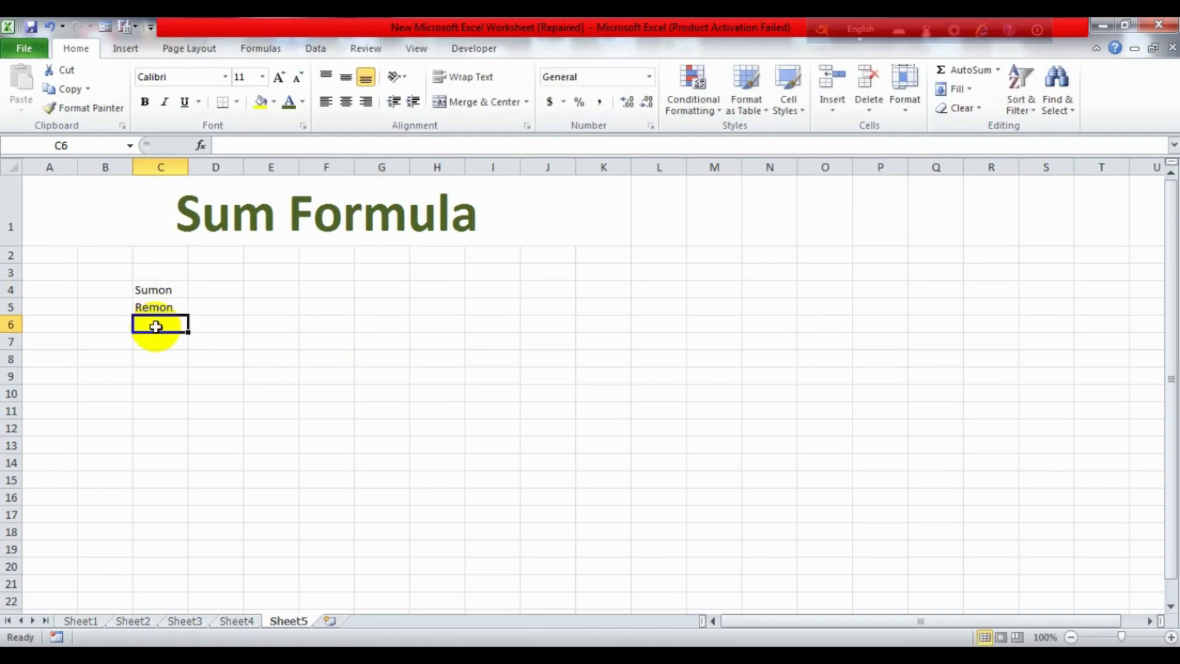
text(Shoha)
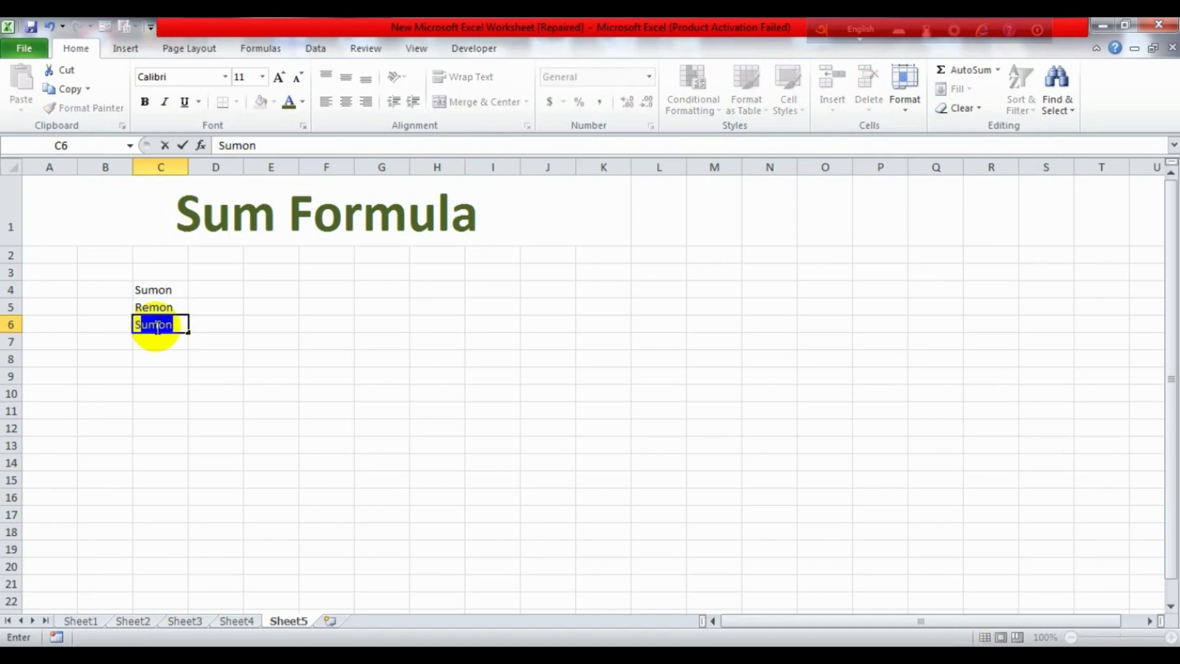
text(g)
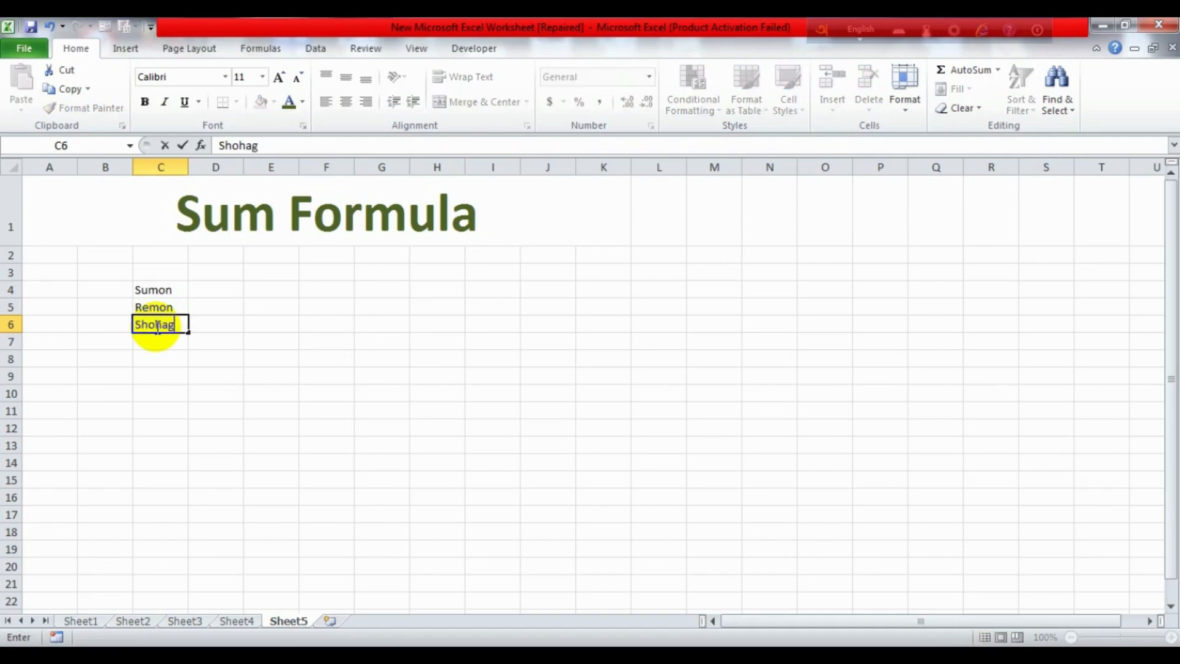
key(Return)
Step: Add two more people's first names to the list in cells C7 and C8
text(B)
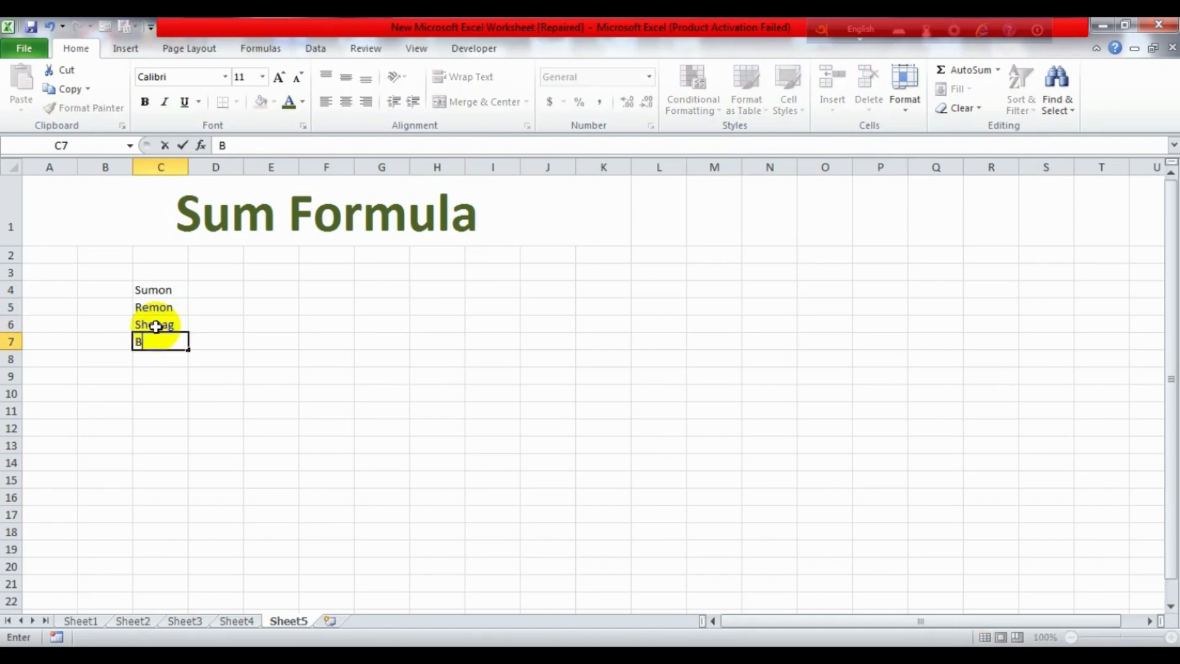
text(abu Rasel)
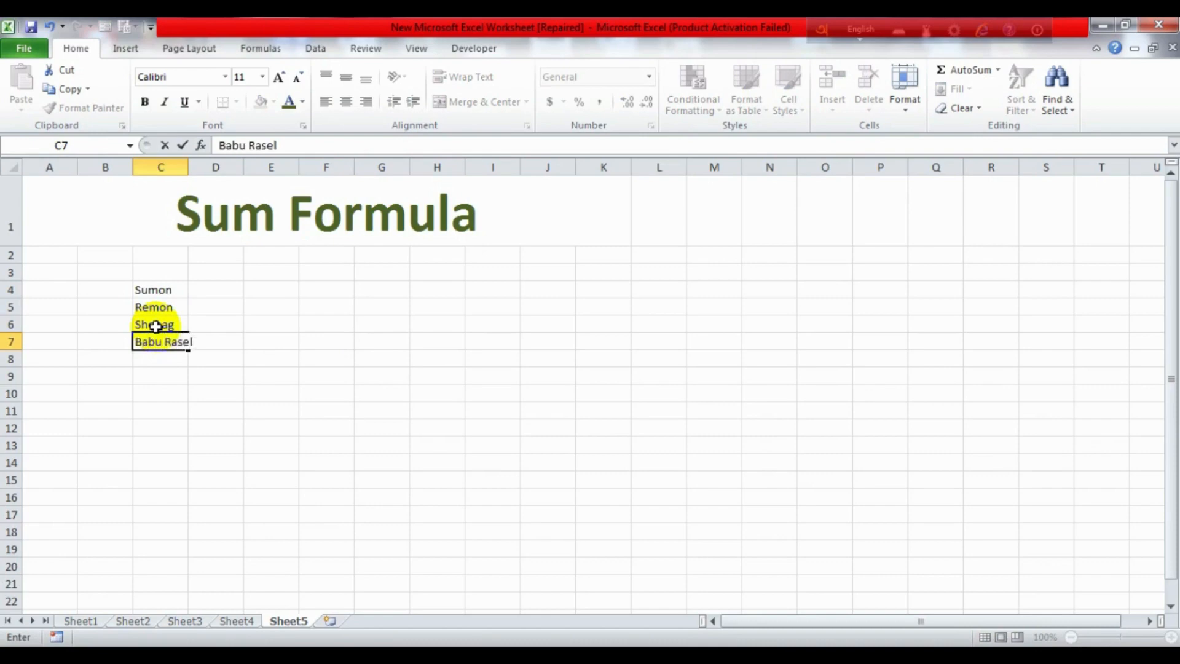
key(BackSpace)
key(BackSpace)
key(BackSpace)
key(BackSpace)
key(BackSpace)
key(BackSpace)
key(Return)
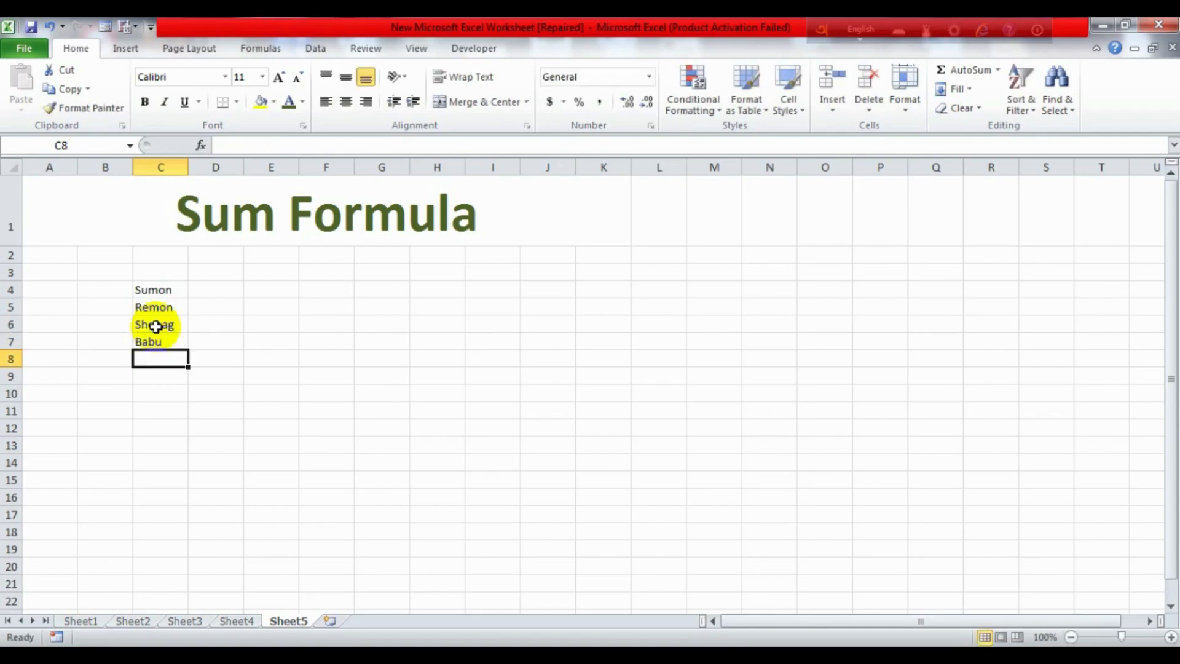
text(Resel)
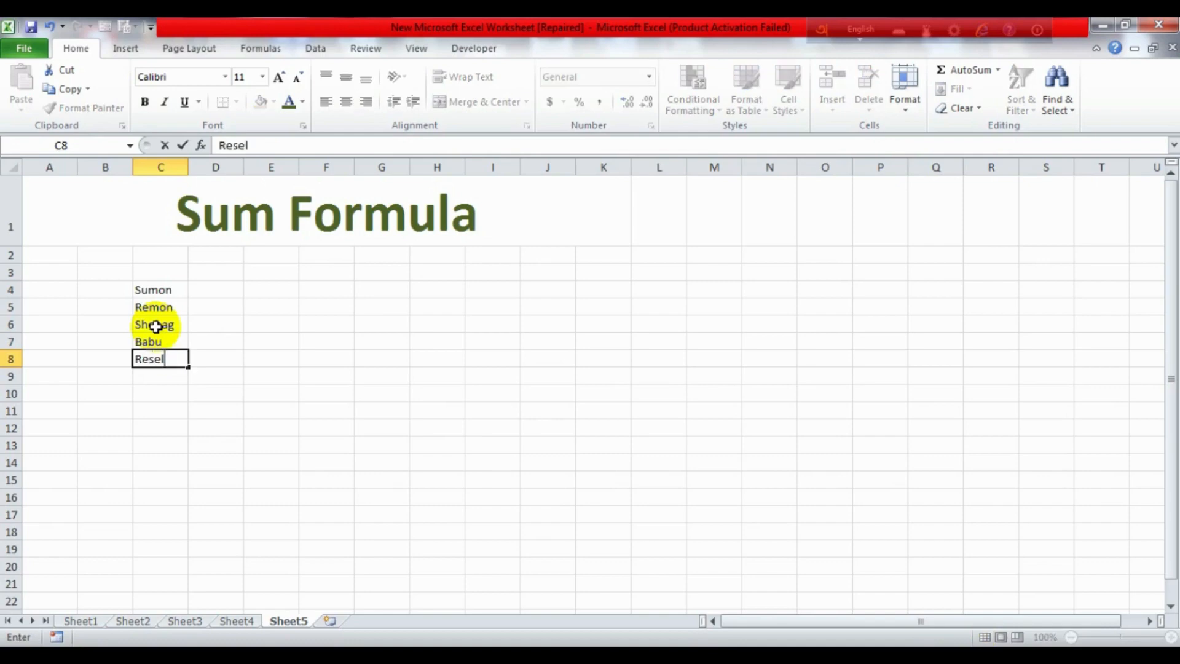
Step: Complete the list of people with first names in cells C9 and C10
click(161, 377)
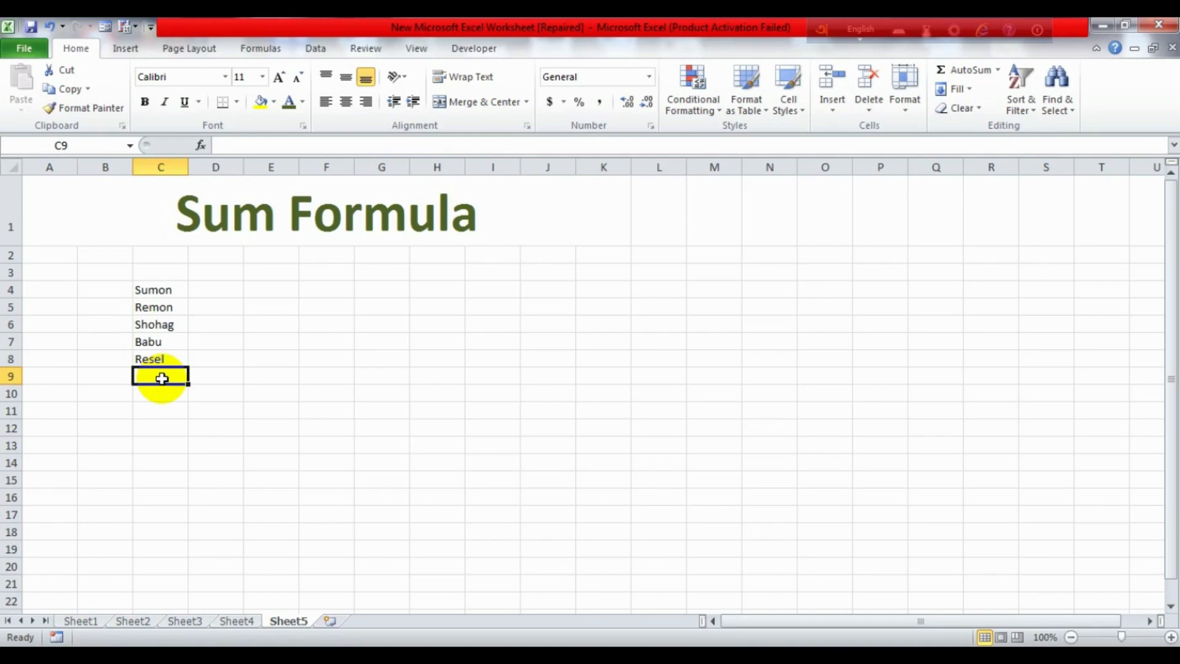
text(M)
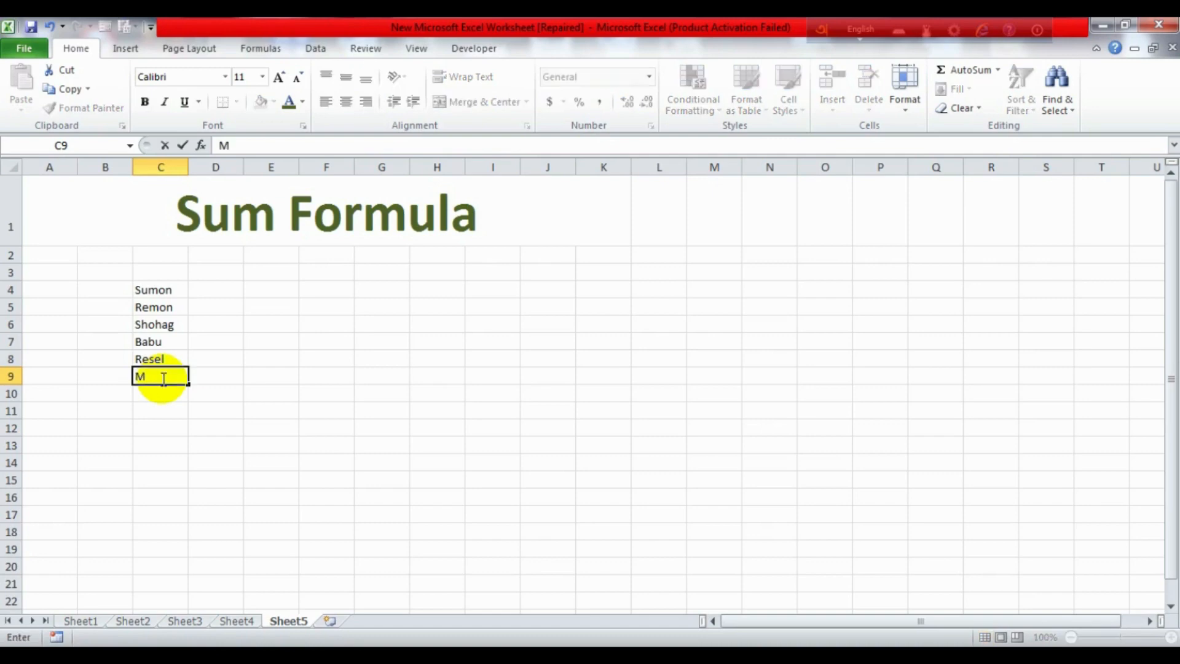
text(amun)
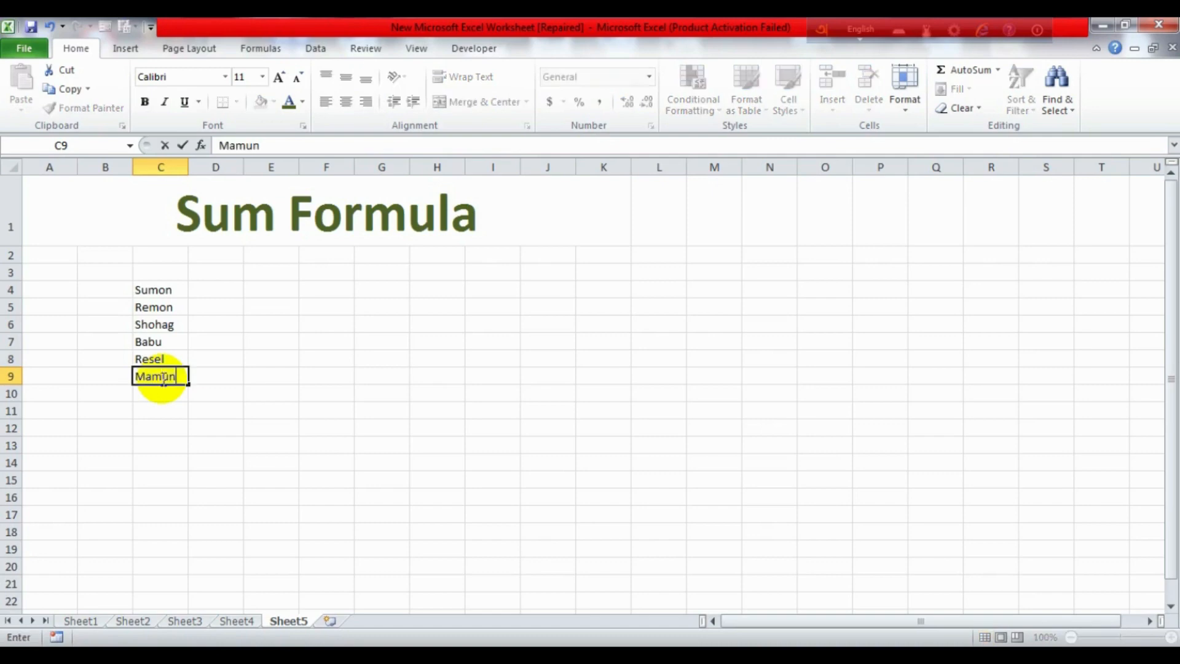
click(176, 429)
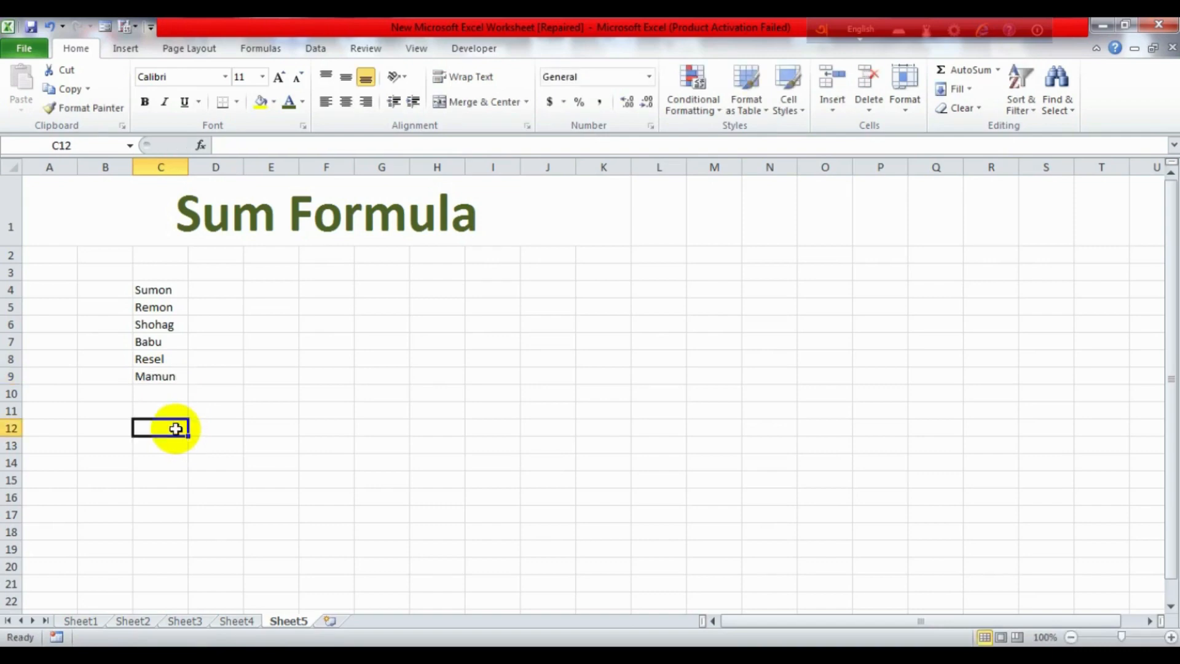
click(162, 392)
text(S)
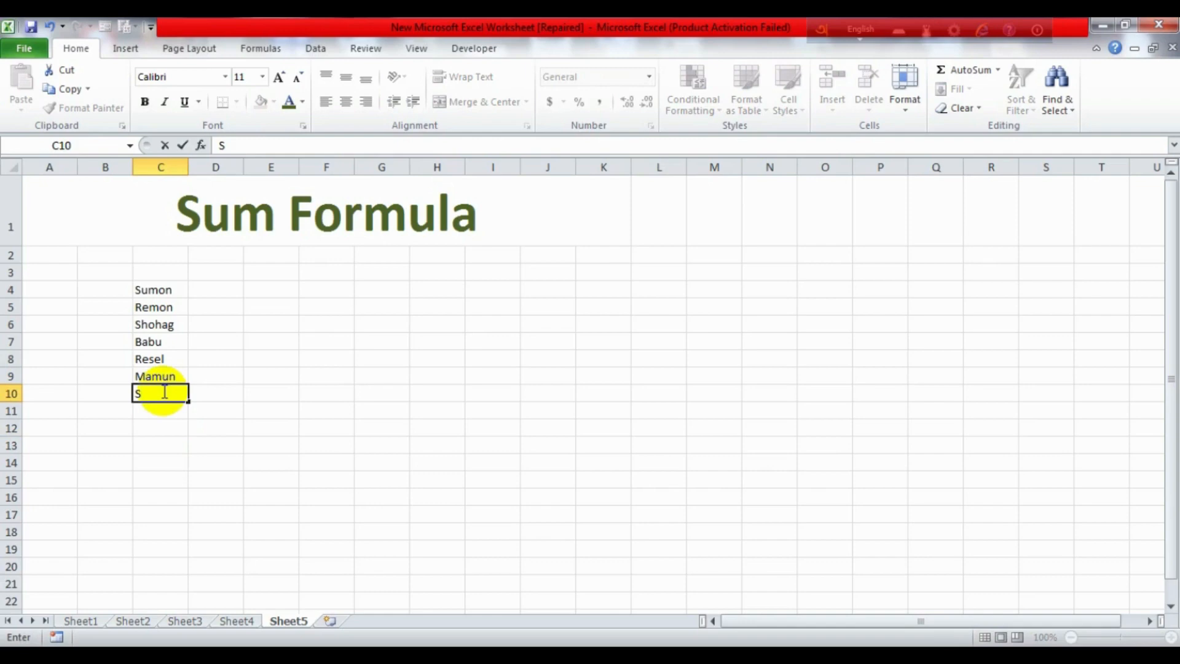
text(hopon)
click(165, 444)
click(158, 408)
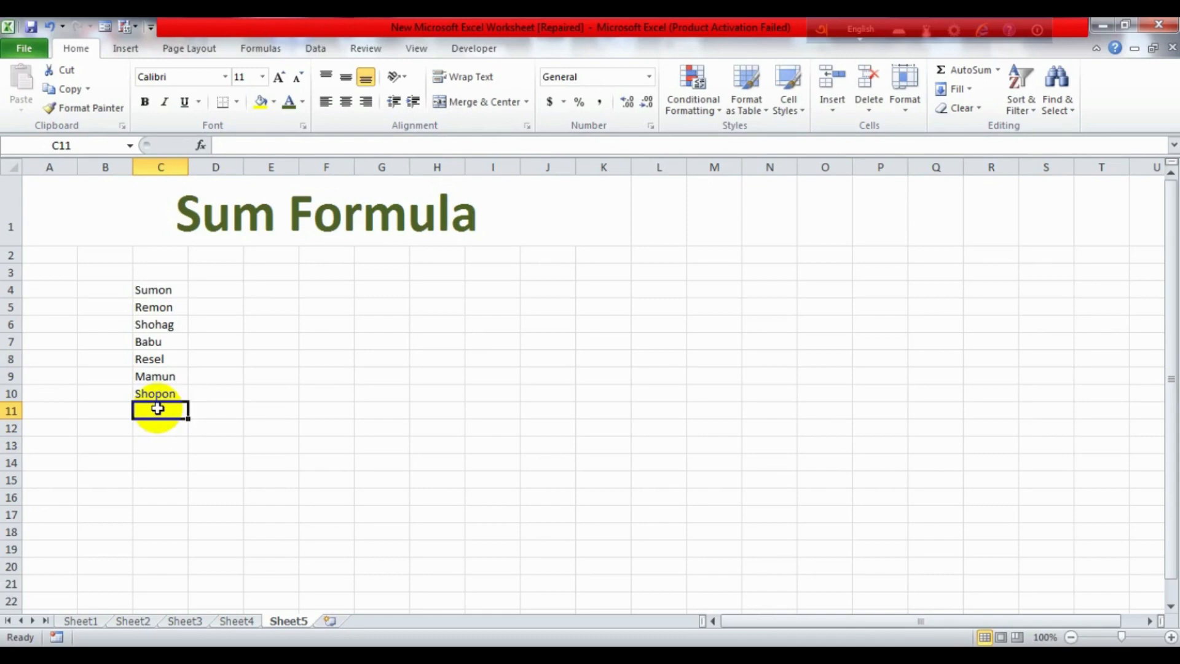
Step: Enter the header Name in C3 above the list and the month header Jan in D3
click(219, 288)
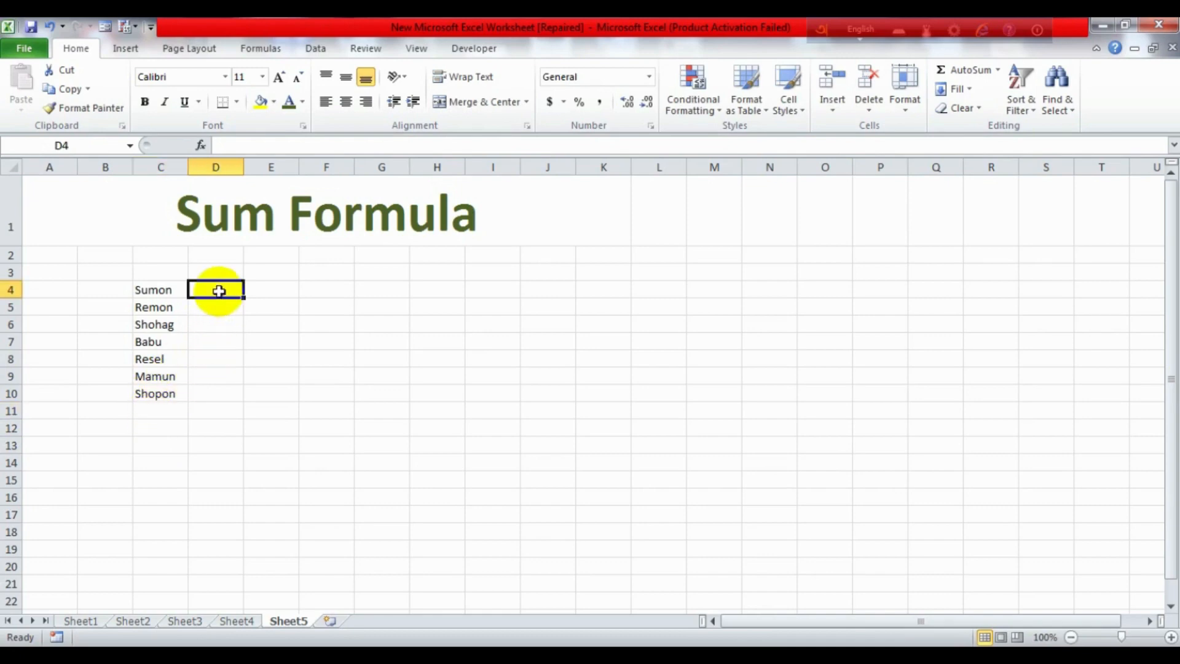
click(171, 276)
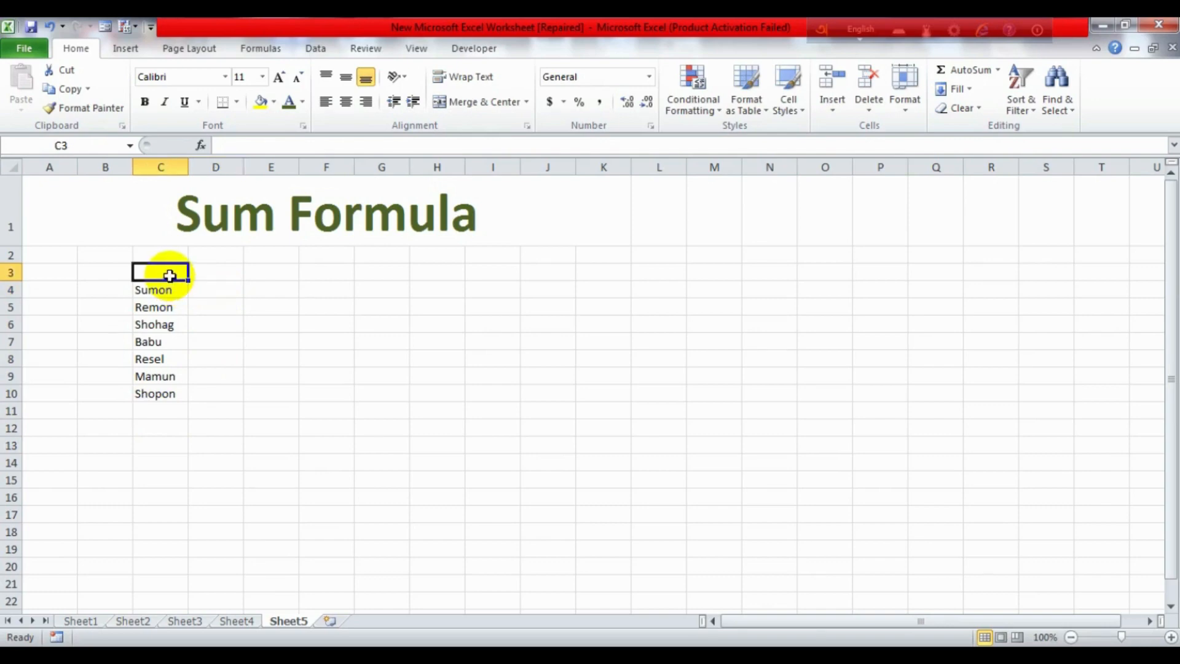
text(Name)
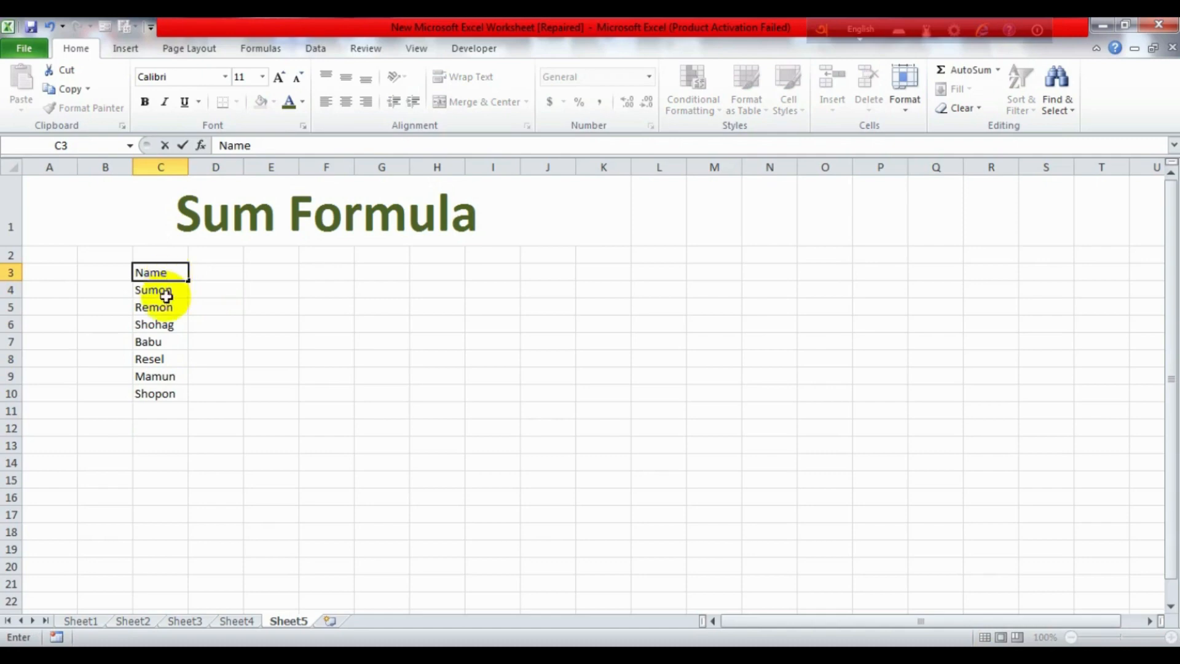
click(222, 278)
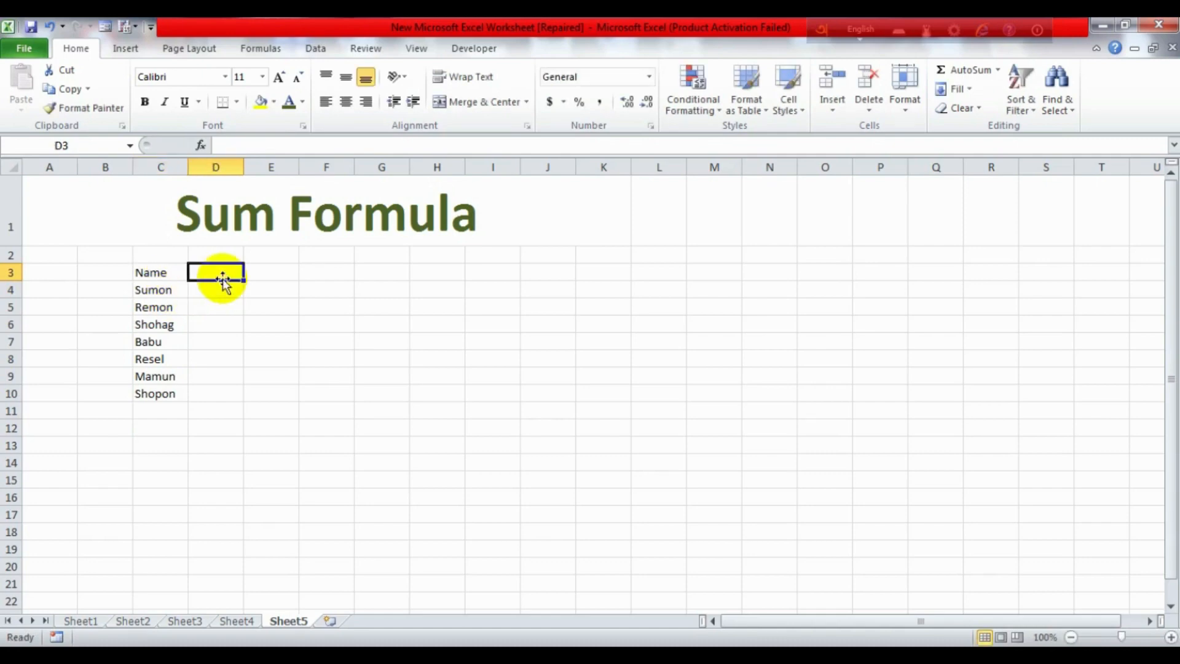
text(Jan)
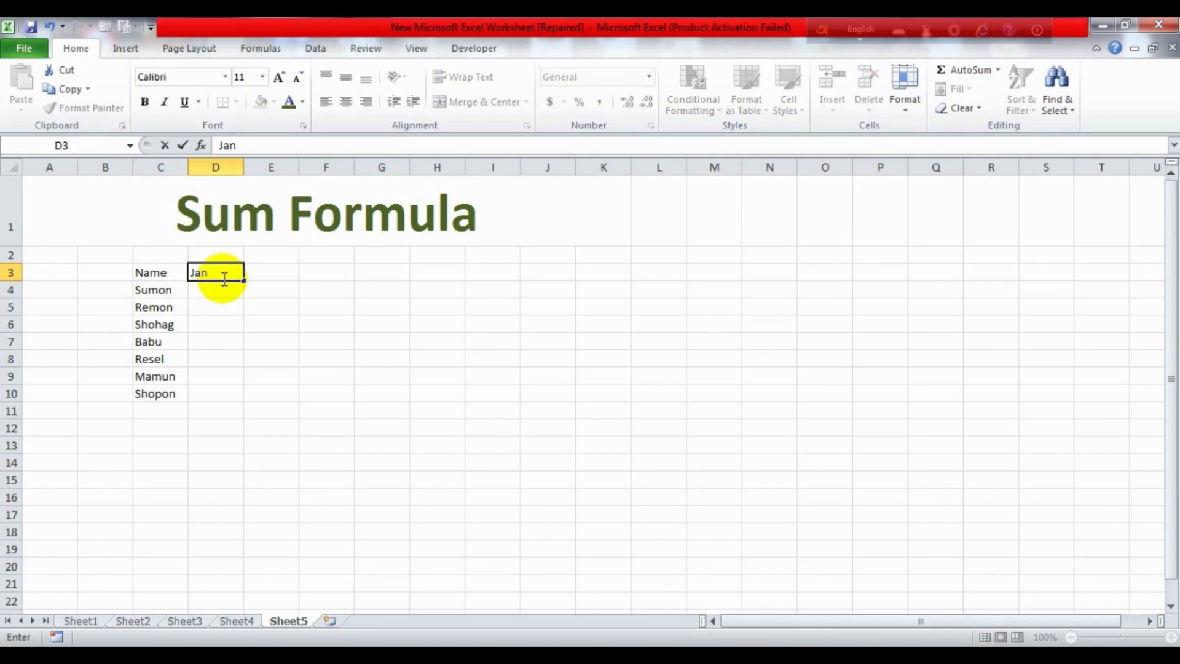
Step: Enter Feb in E3 and Mar in F3, and fill the month header series across row 3 through Dec in O3
click(275, 278)
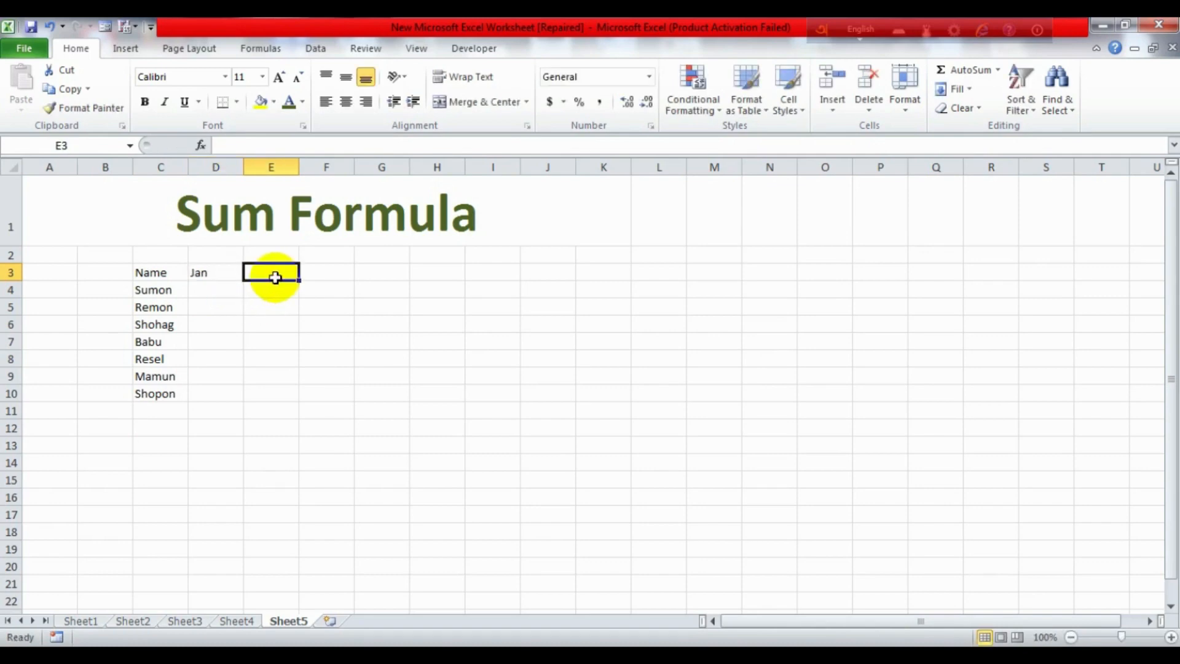
text(FE)
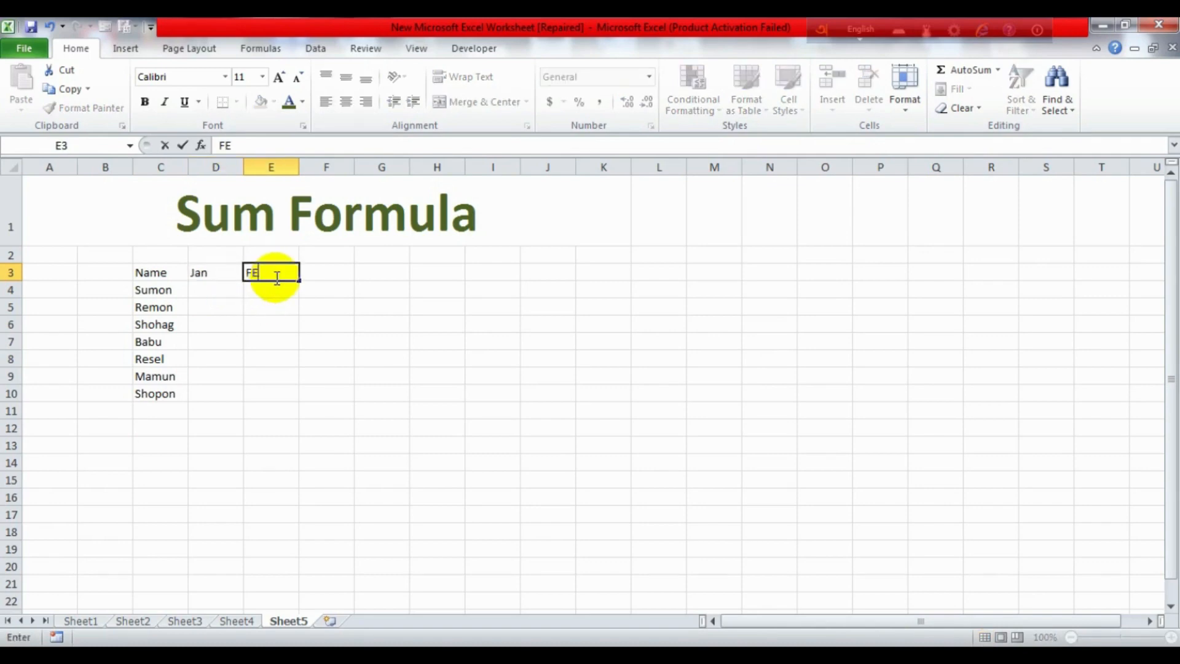
key(BackSpace)
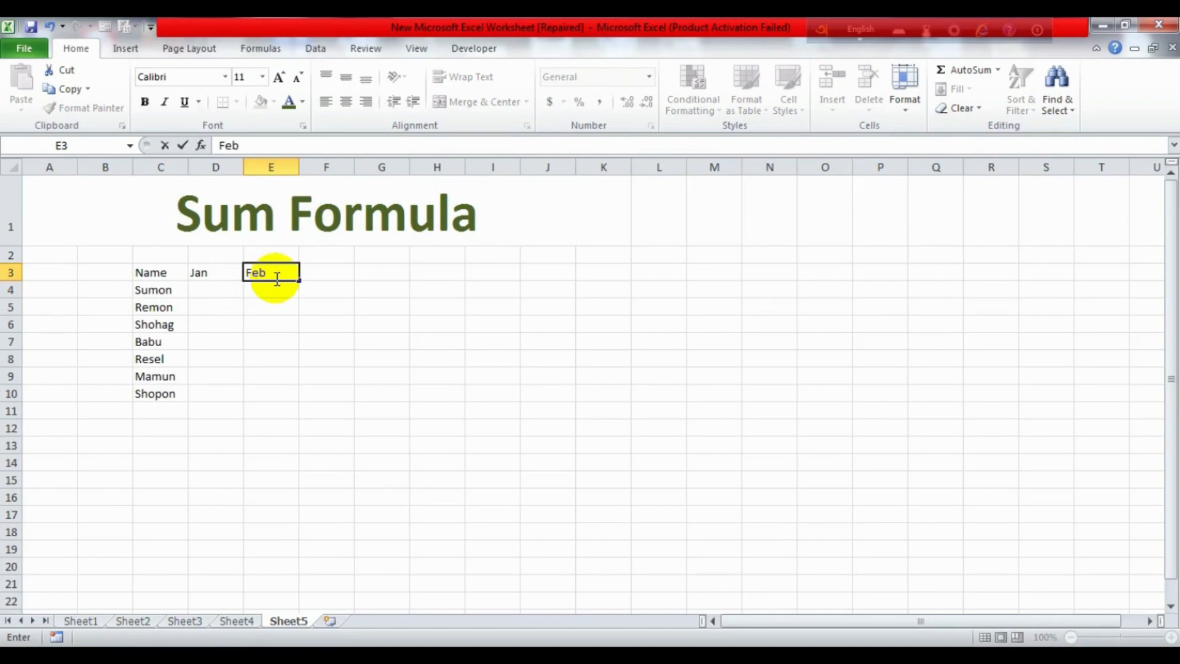
click(333, 273)
text(Ma)
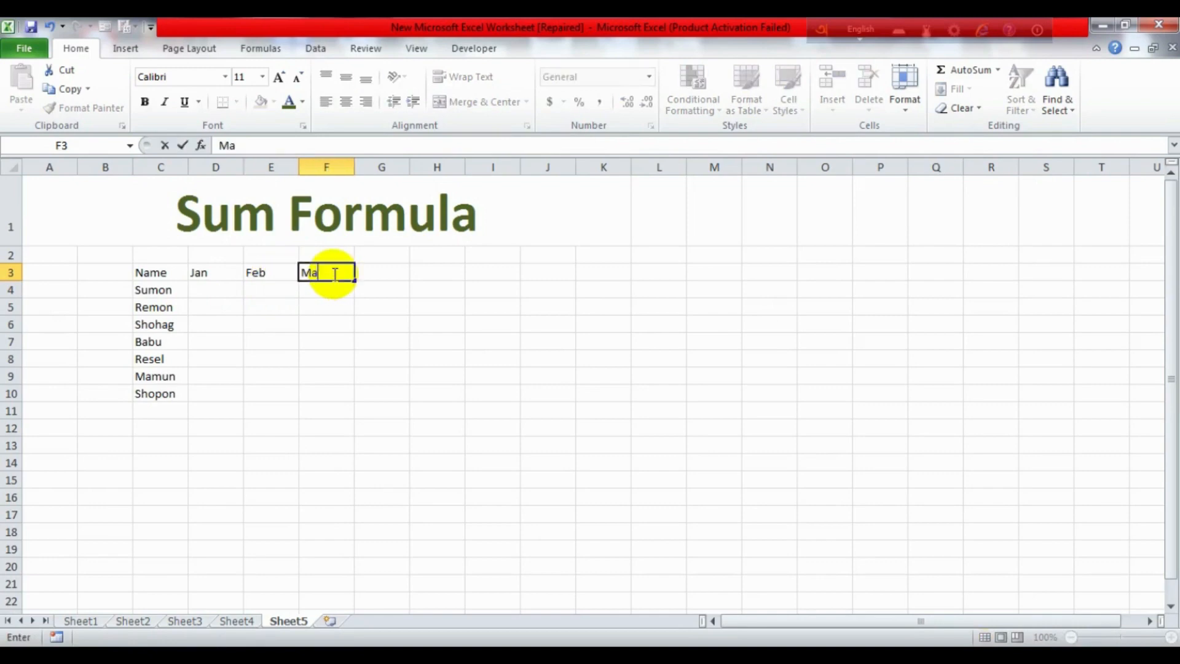
text(r)
click(360, 321)
drag(206, 268, 833, 284)
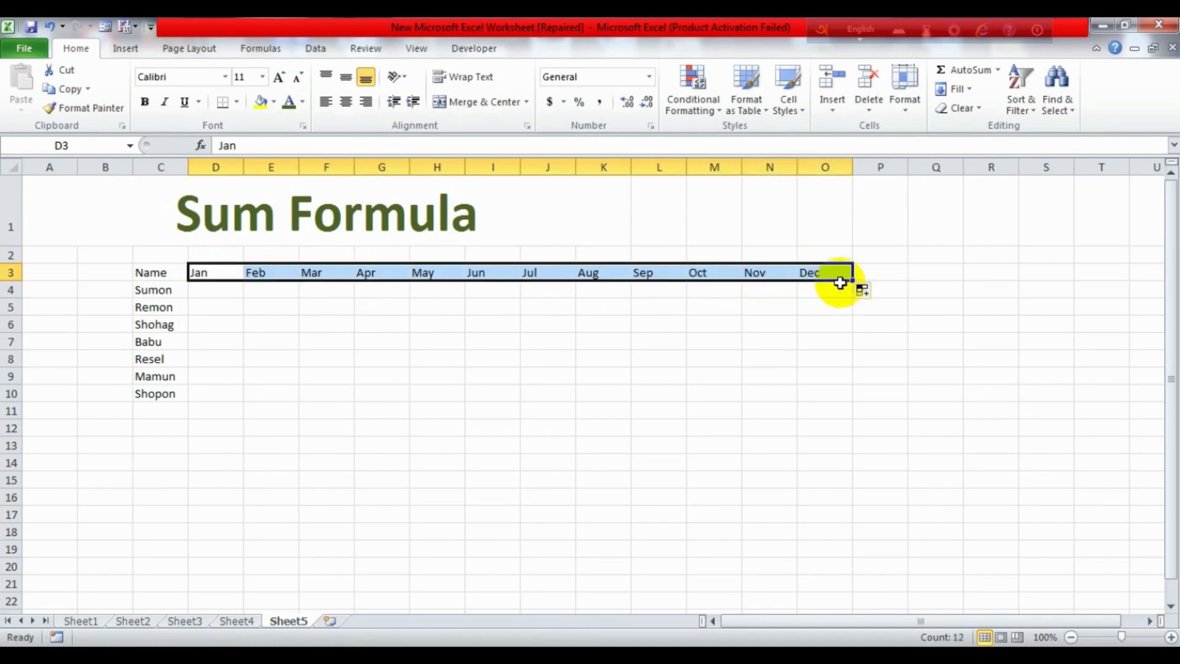
click(664, 354)
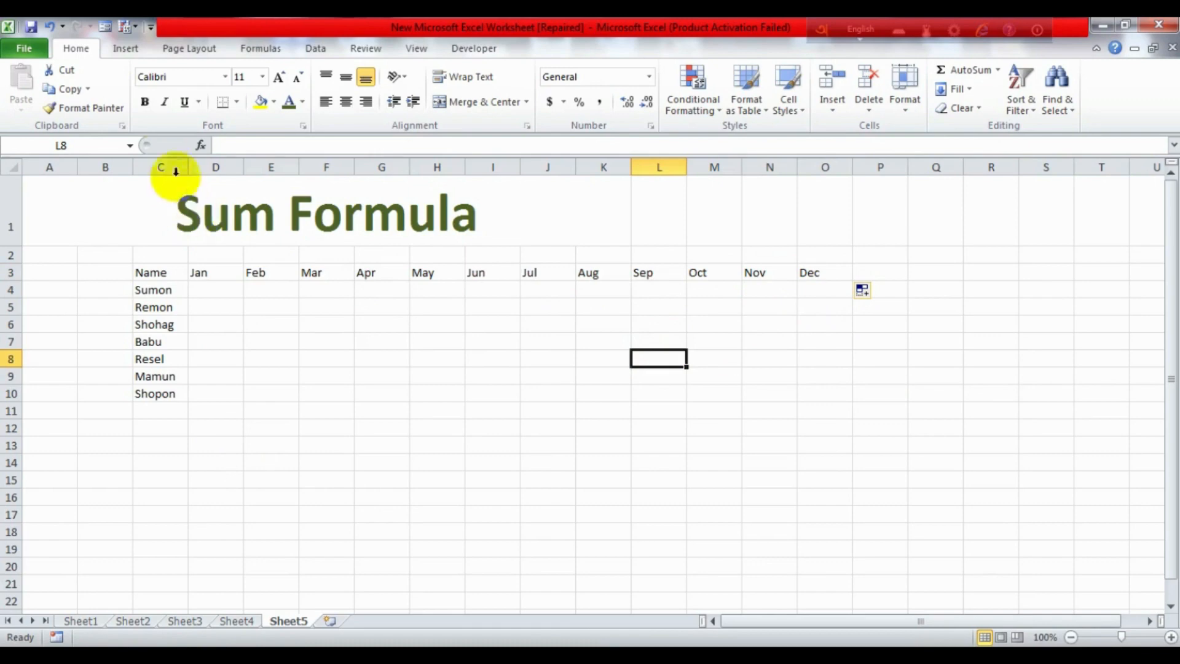
click(232, 289)
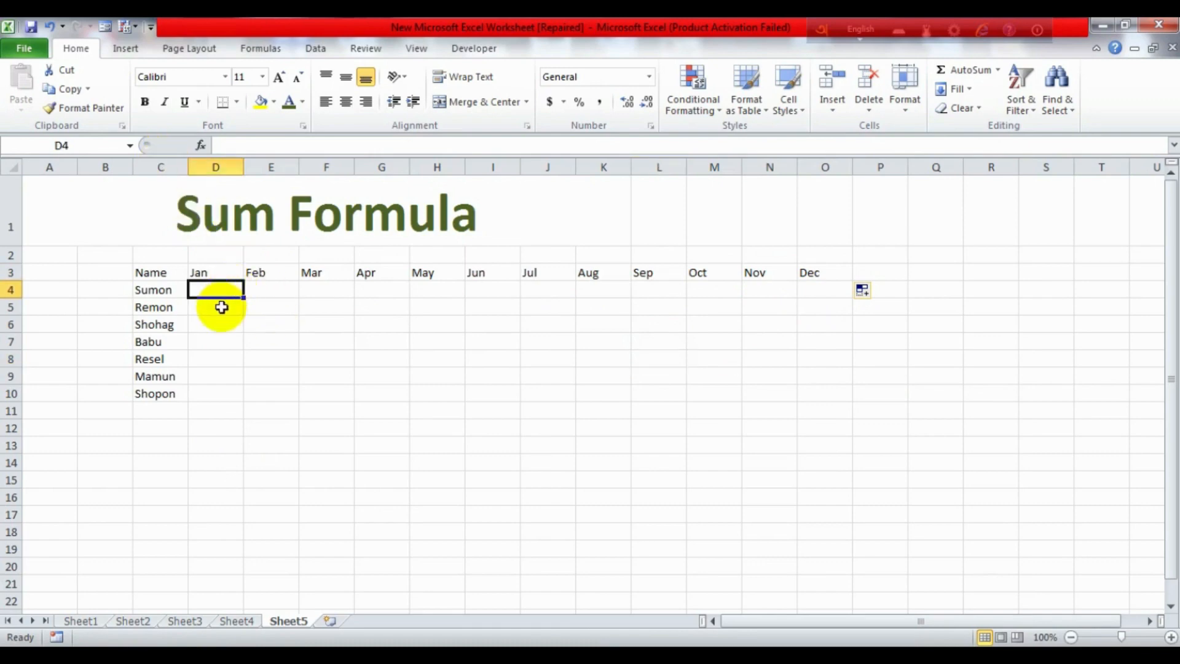
click(274, 301)
click(341, 292)
click(530, 288)
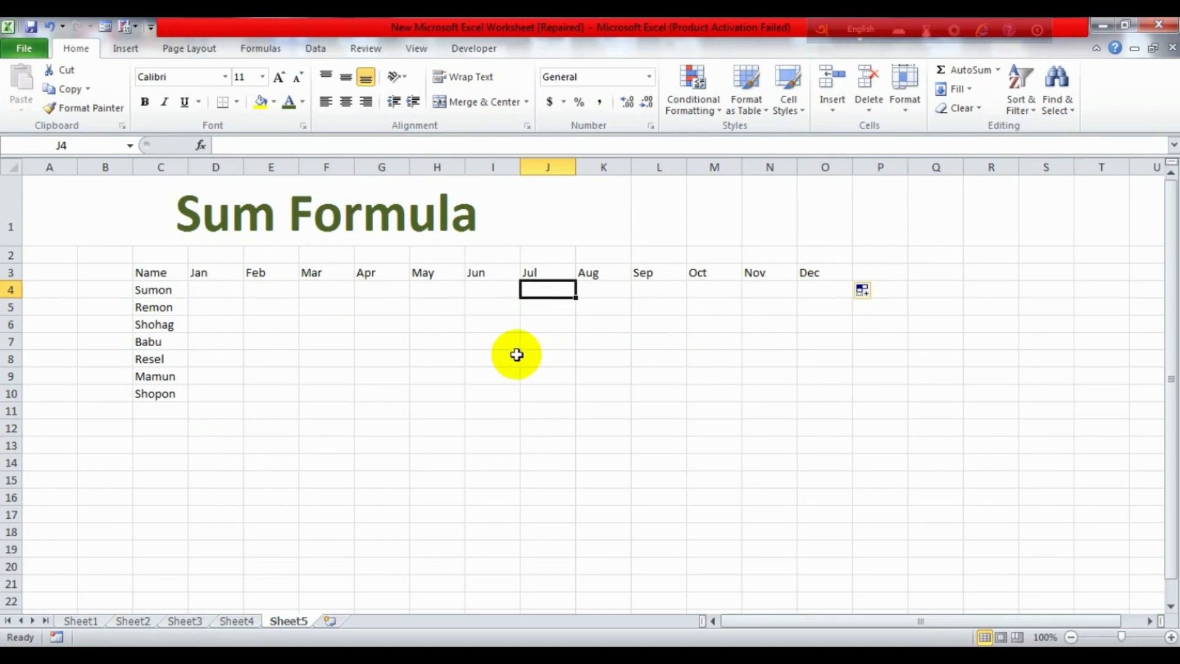
click(237, 444)
Step: Enter the January amounts 10000, 10000 and 20000 for the first three people in cells D4 to D6
click(220, 288)
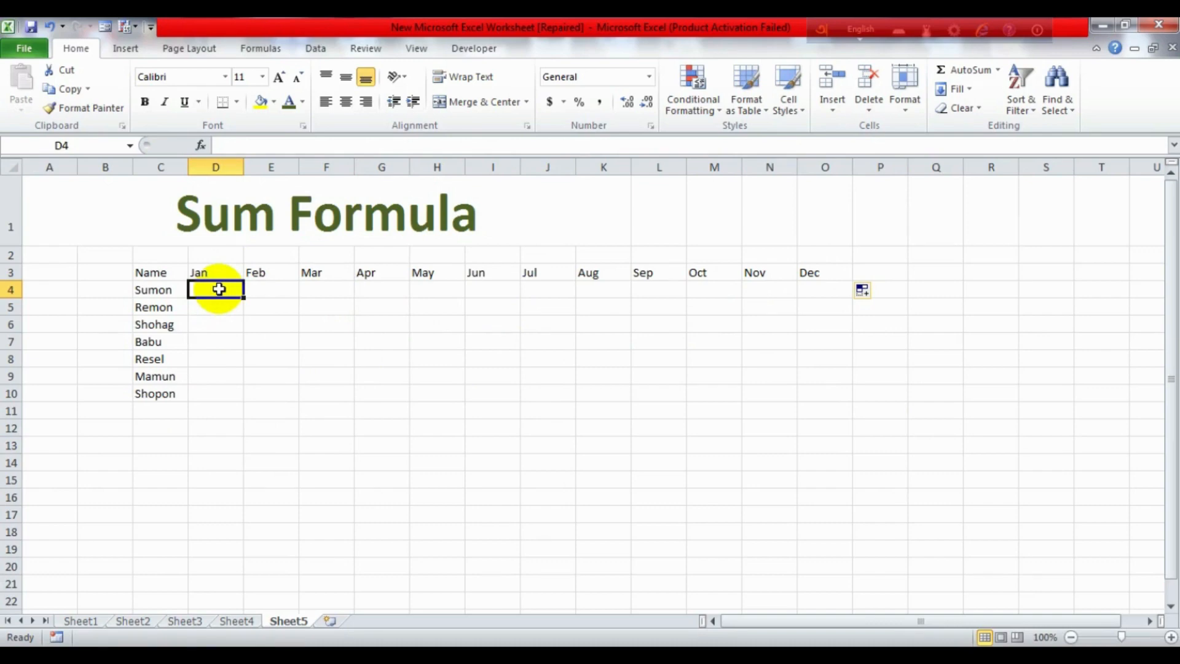
text(10000)
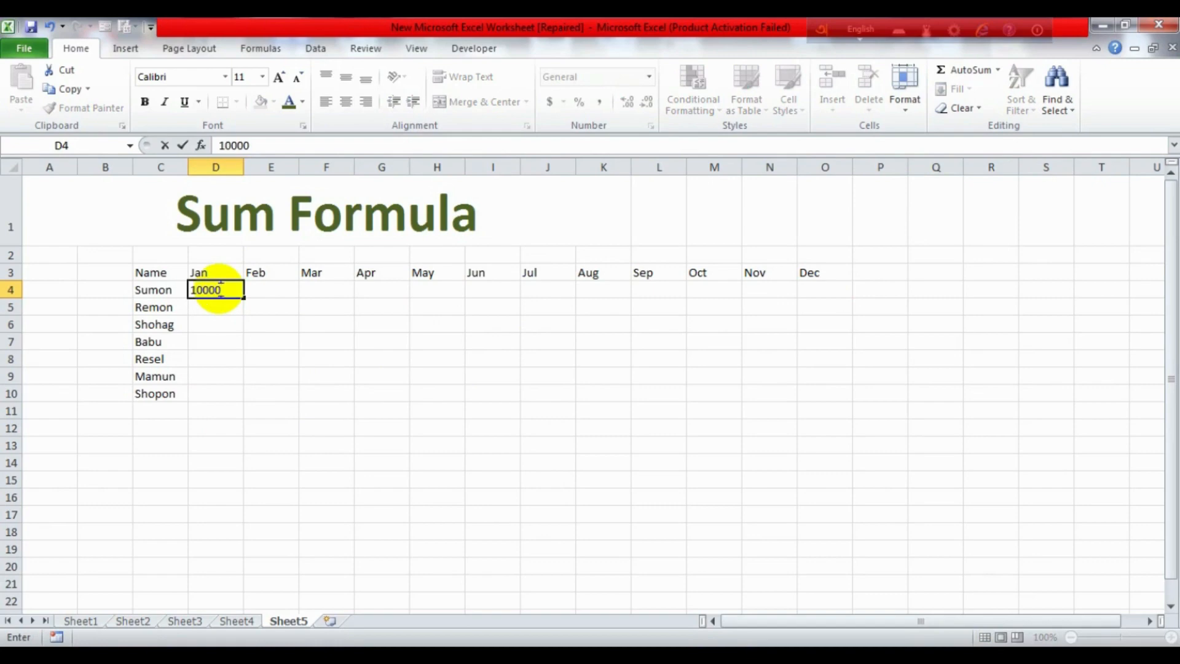
key(Return)
text(1)
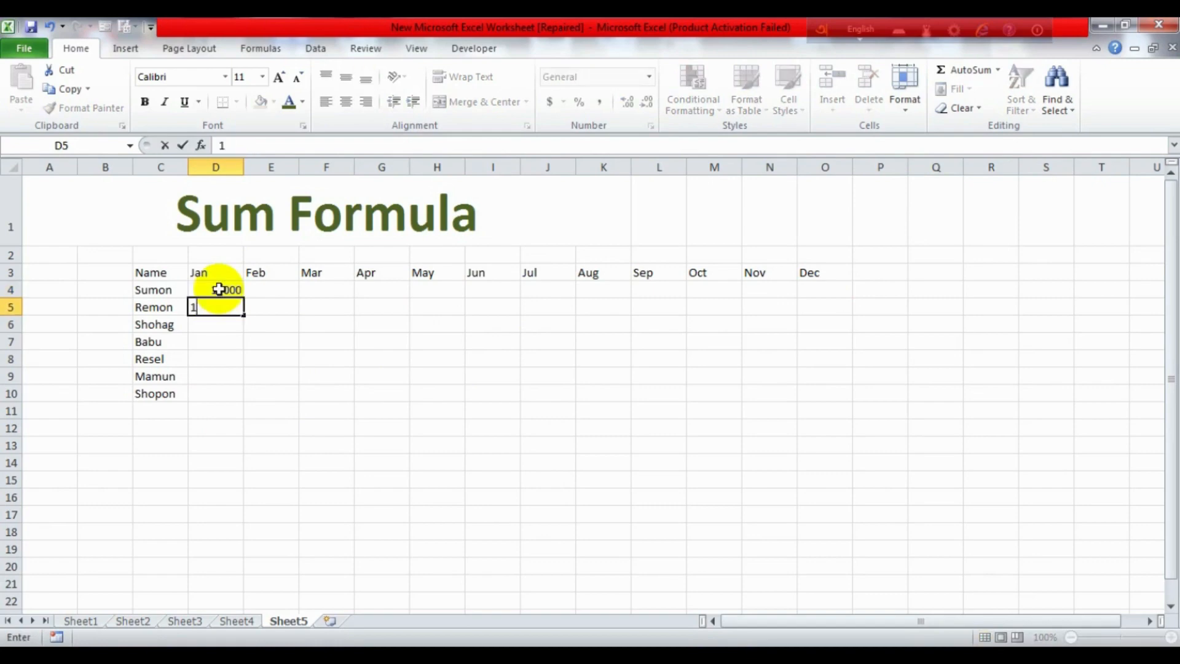
text(0000)
key(Return)
text(2000)
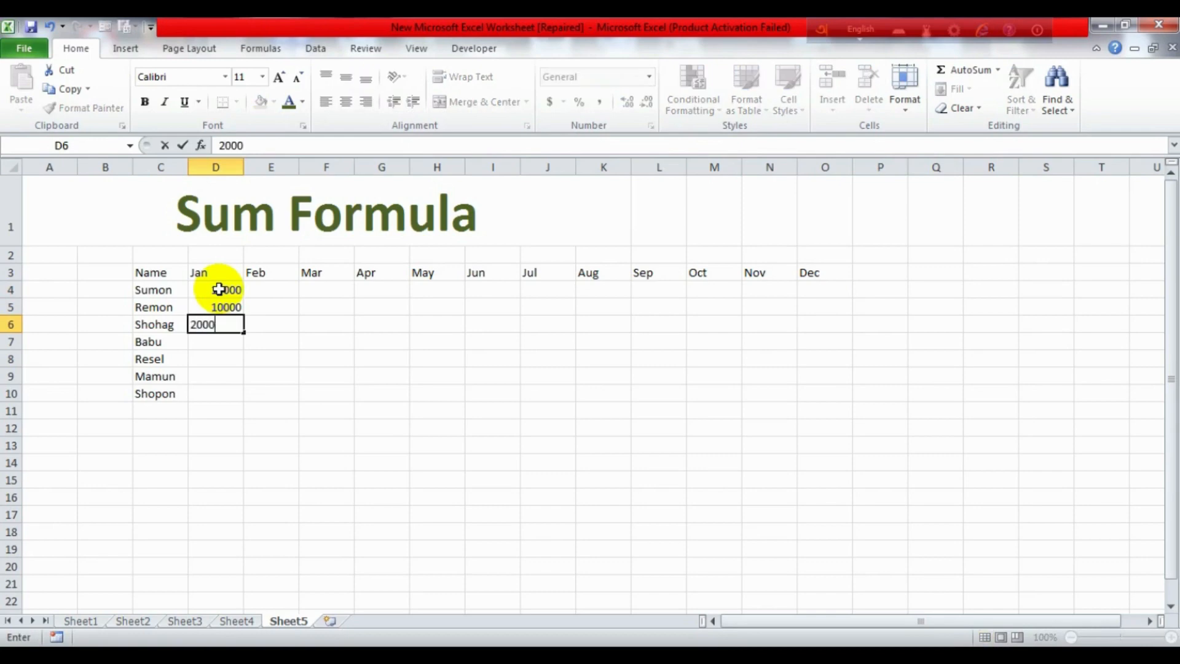
text(0)
key(Return)
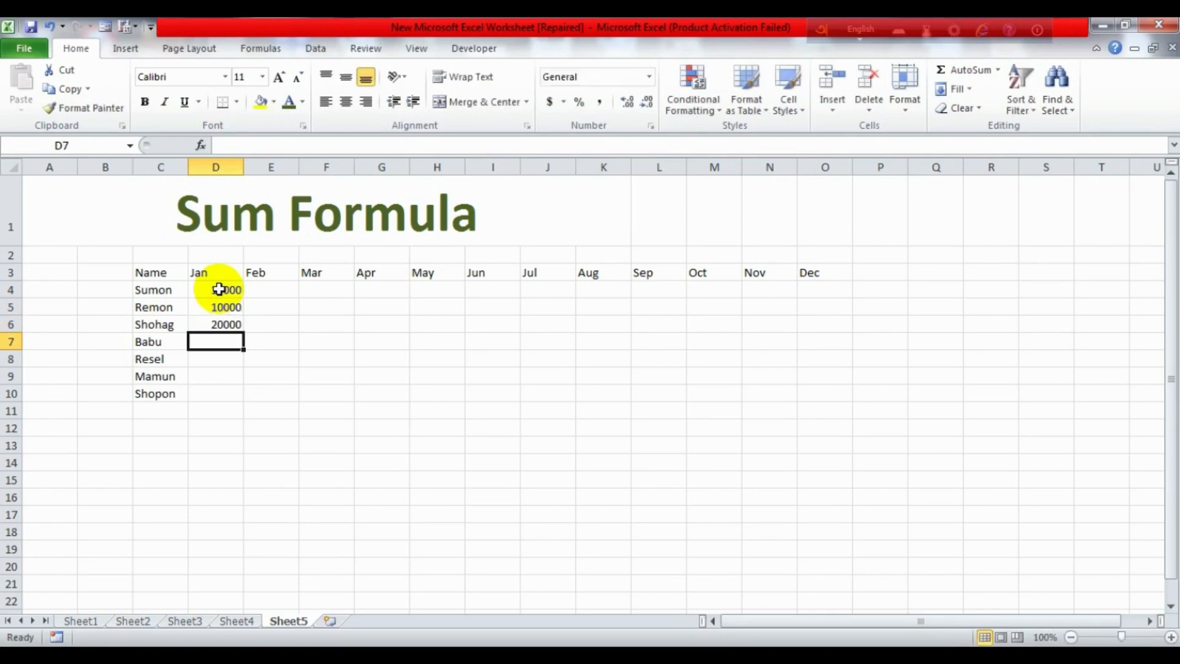
Step: Complete the January amounts with 13000, 20000, 20000 and 30000 in cells D7 to D10
text(130)
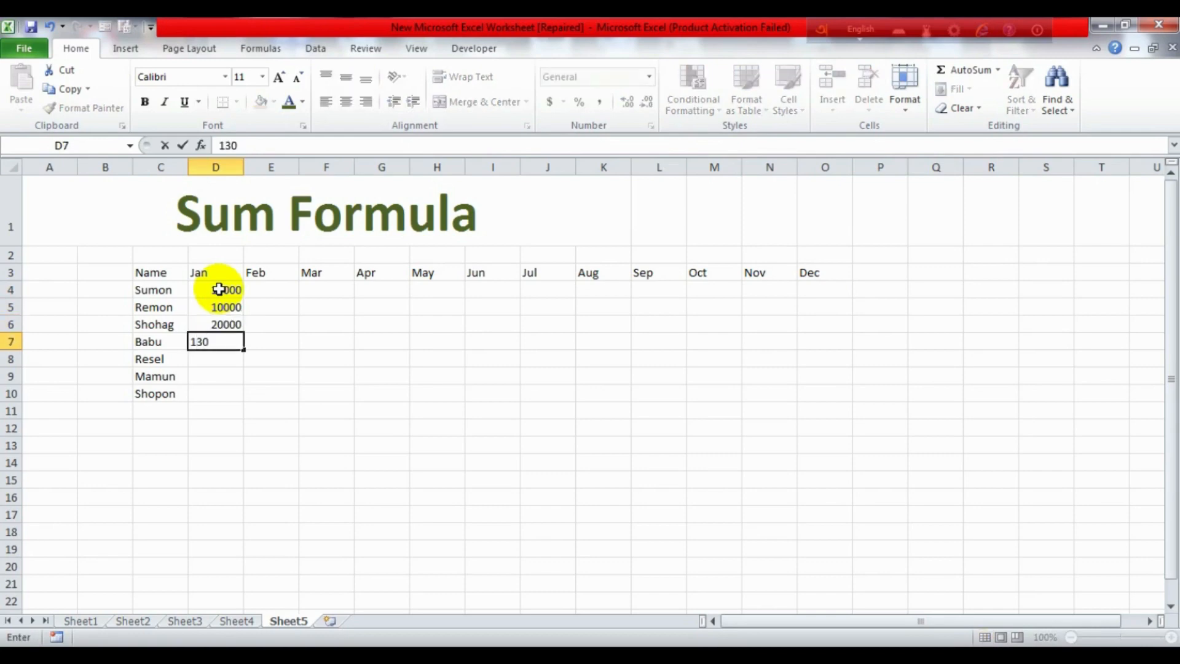
text(00)
key(Return)
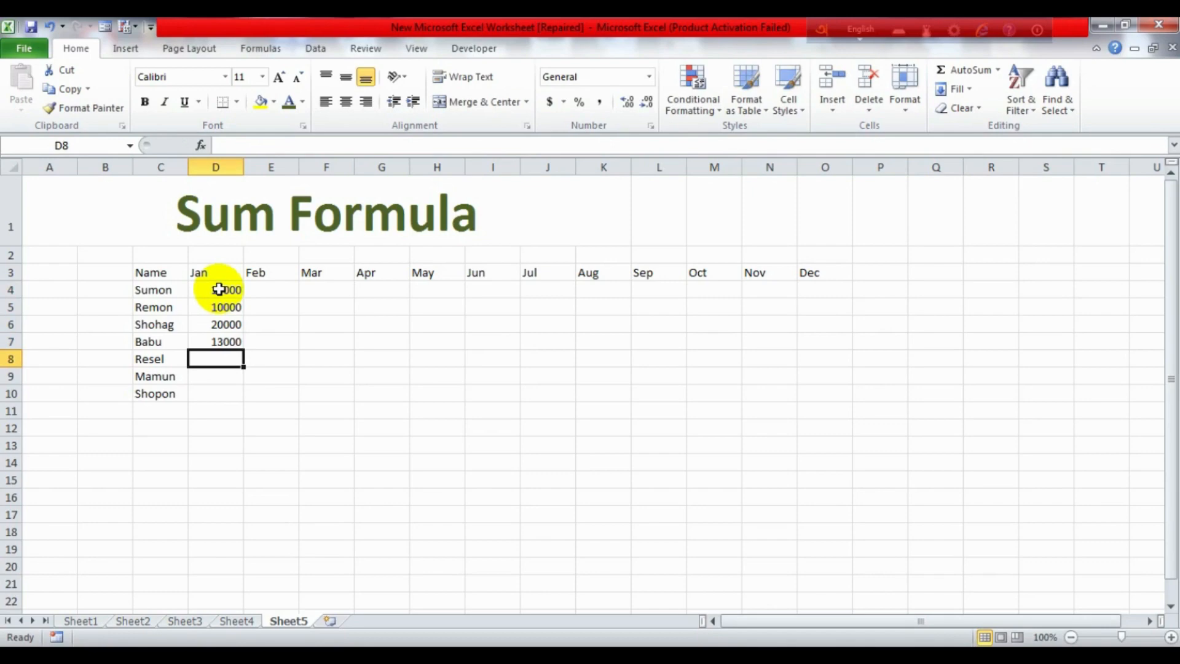
text(20000)
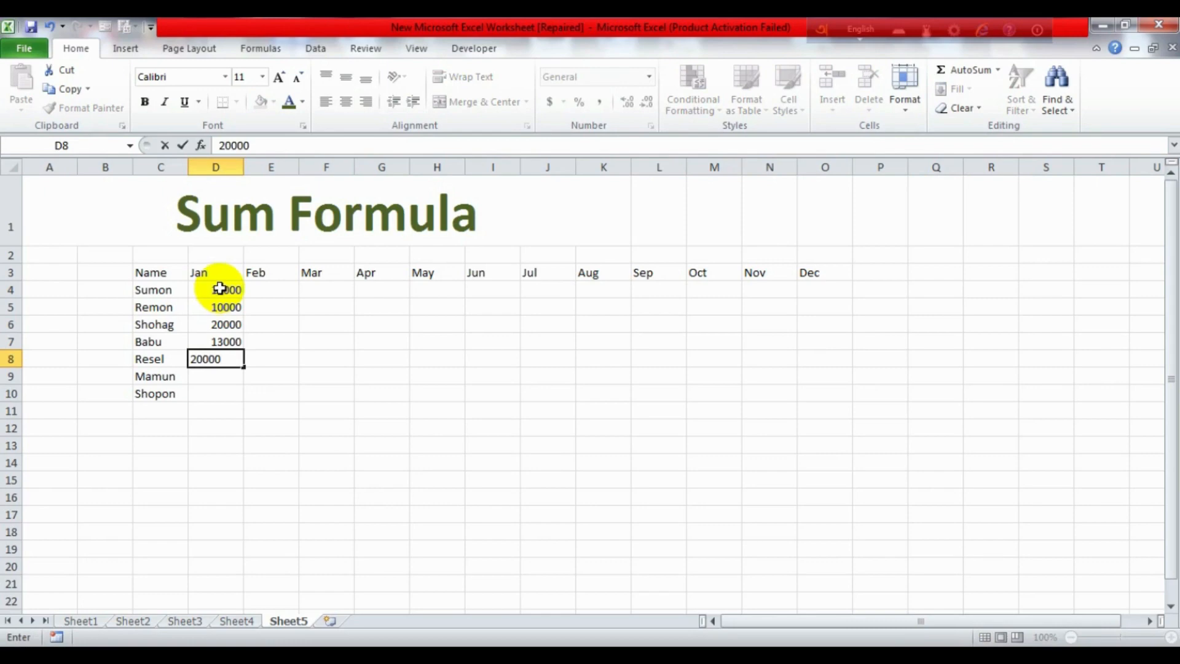
click(224, 376)
text(2000)
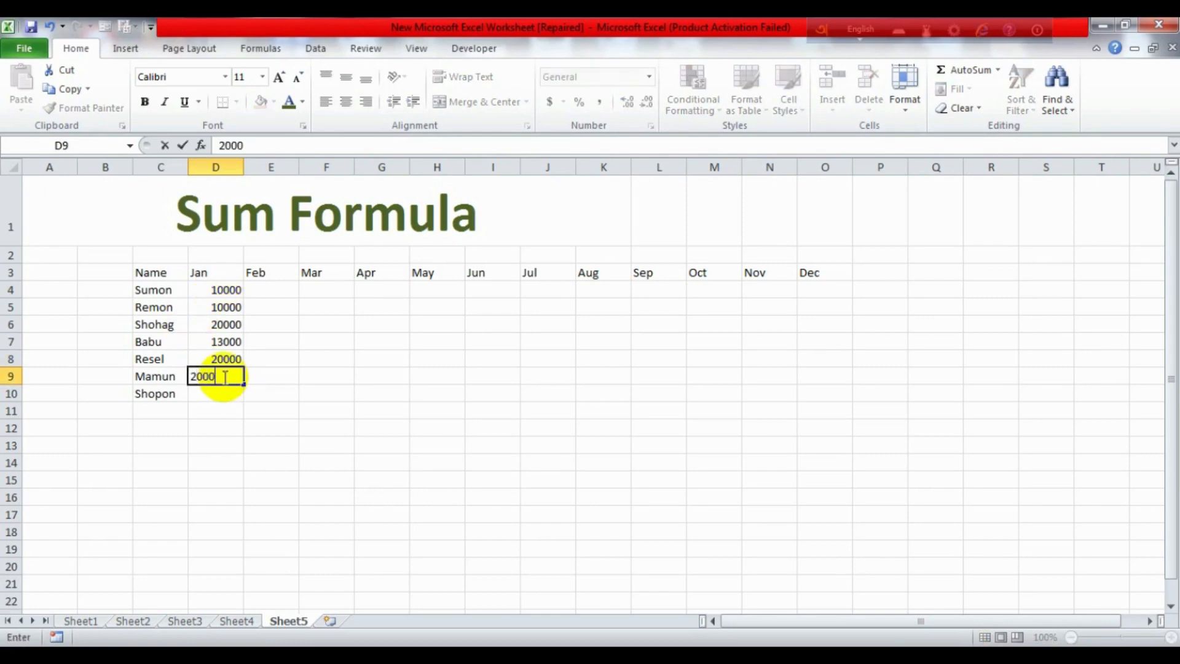
text(0)
key(Return)
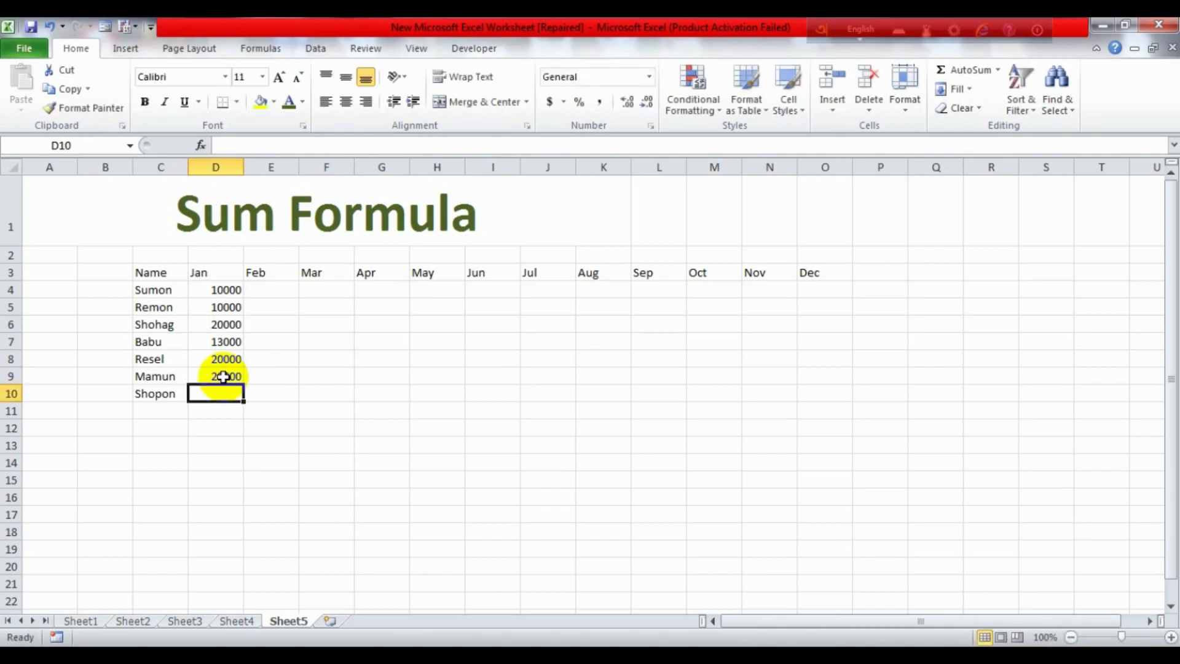
text(30000)
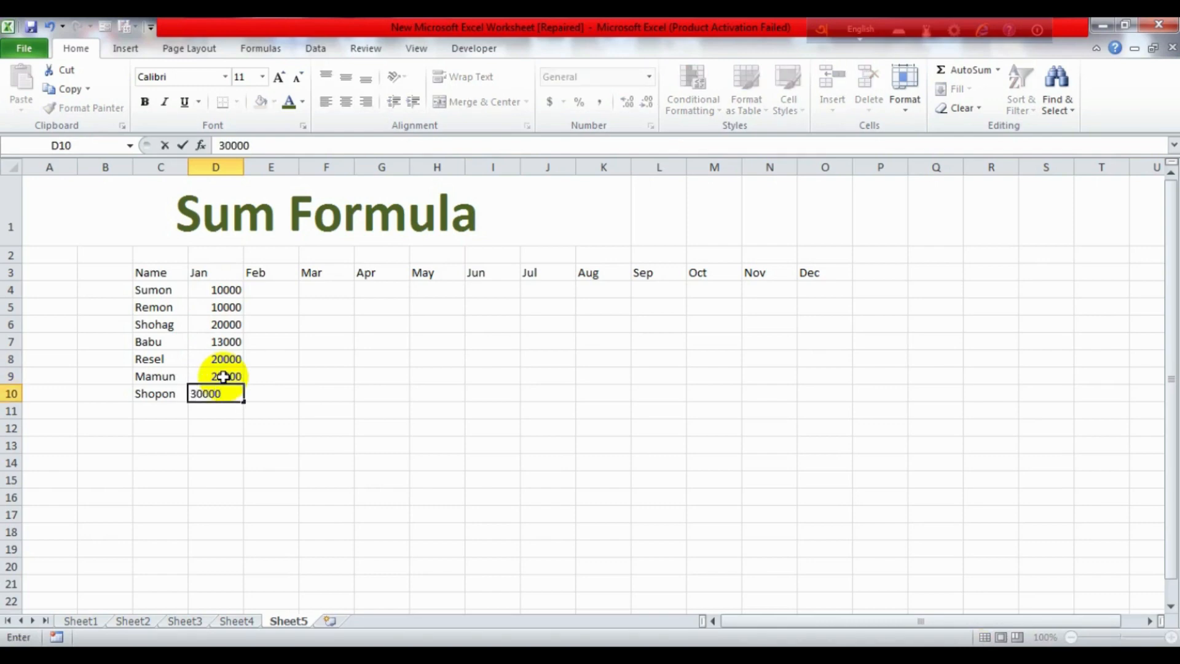
key(Return)
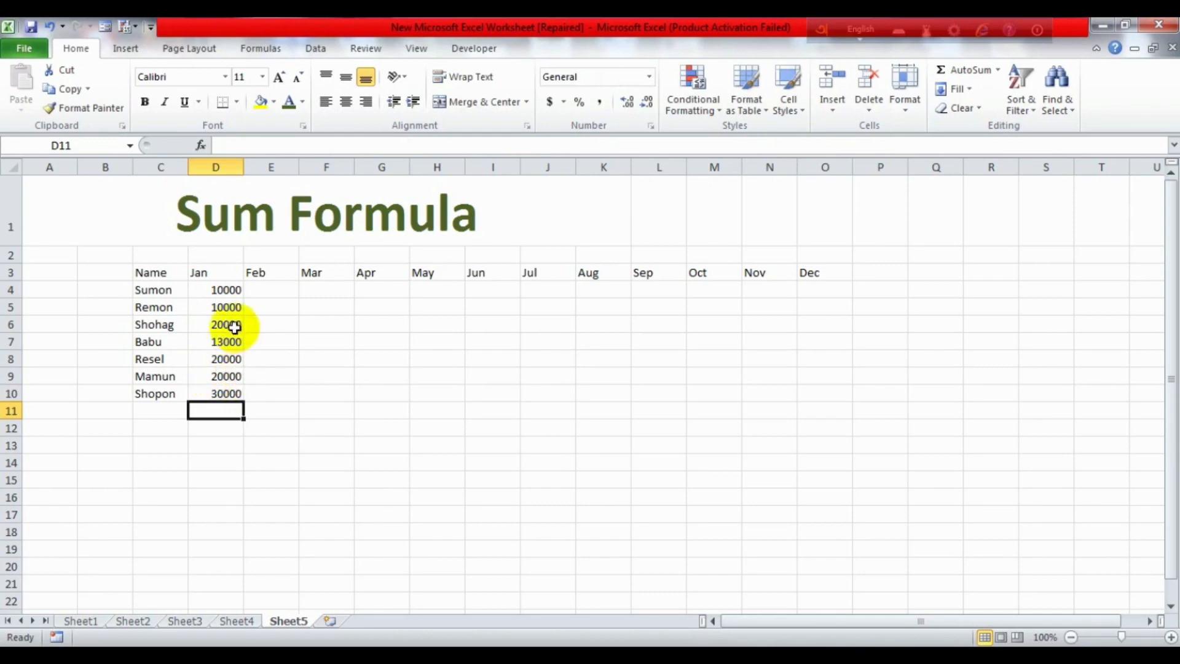
Step: Copy the January amounts from D4:D10 into the Feb column, cells E4:E10
drag(230, 290, 228, 388)
key(ctrl+c)
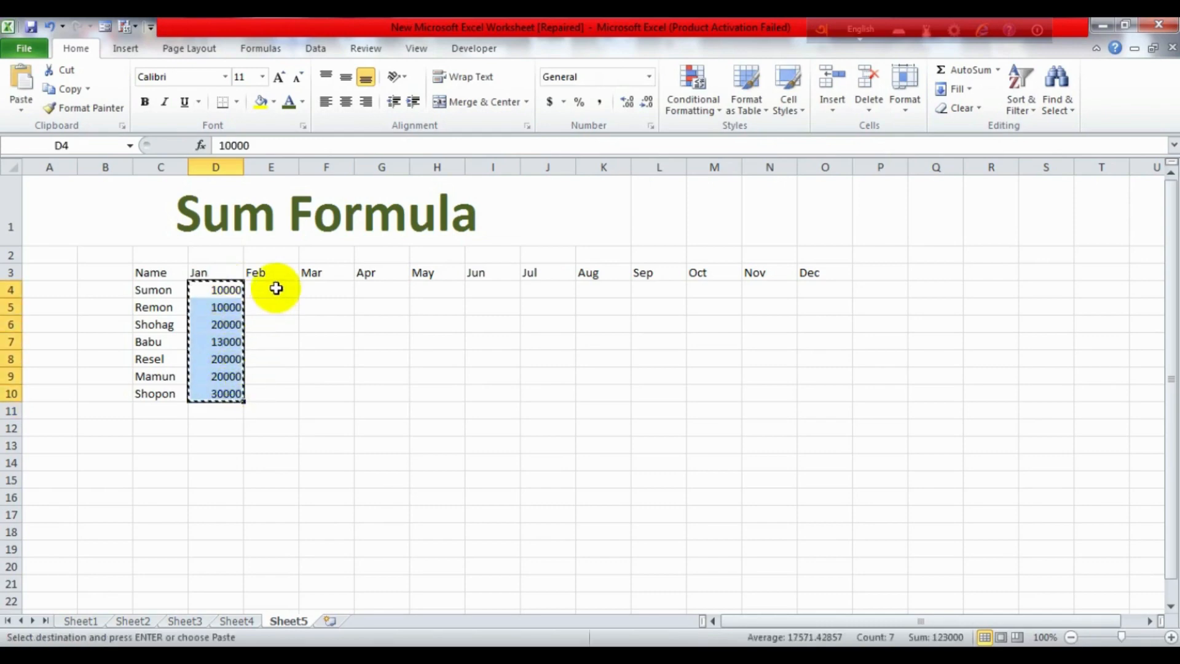
drag(274, 287, 271, 390)
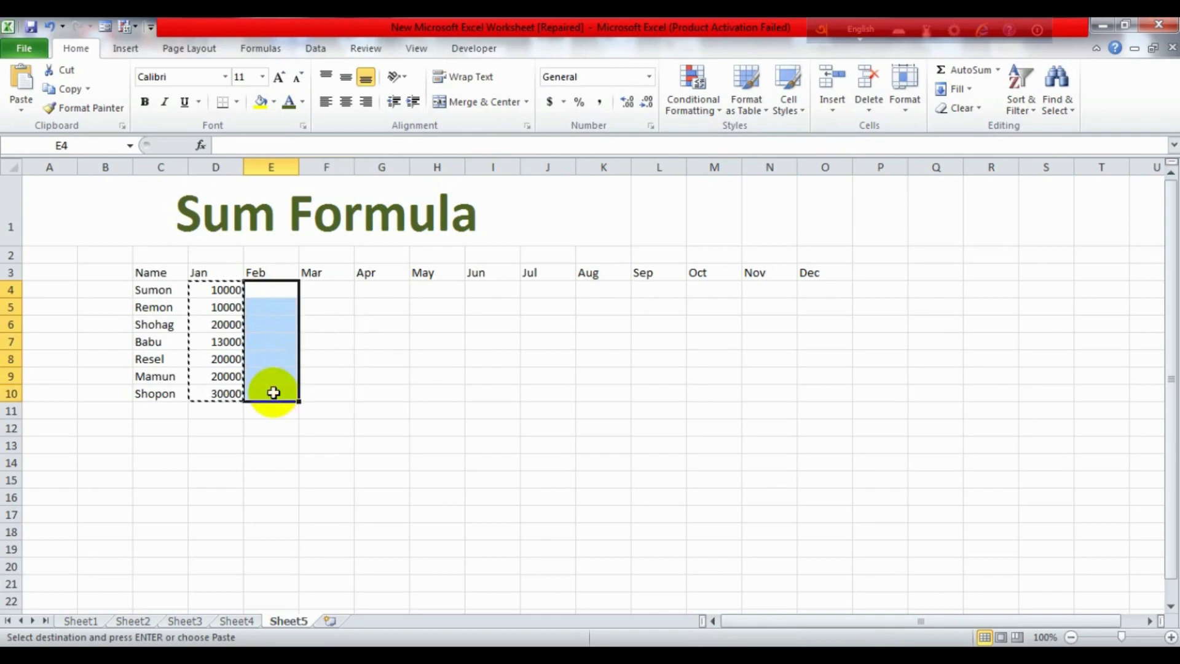
key(ctrl+v)
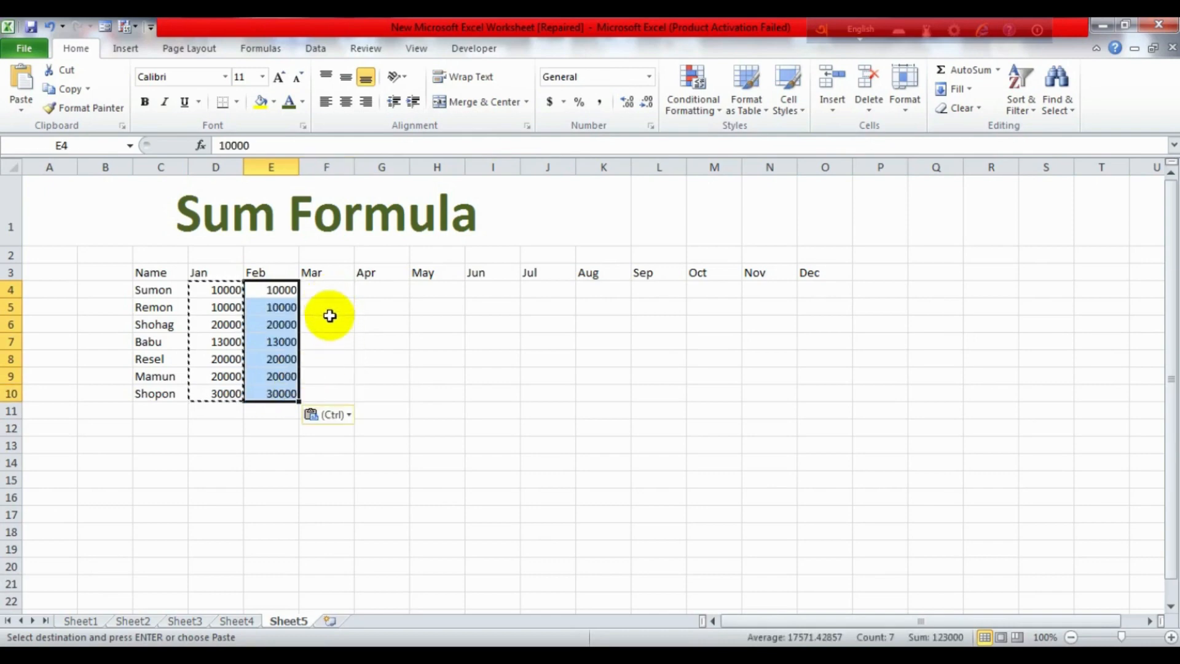
click(320, 340)
Step: Enter the March amounts 12000, 20000 and 30000 in cells F4 to F6
click(333, 290)
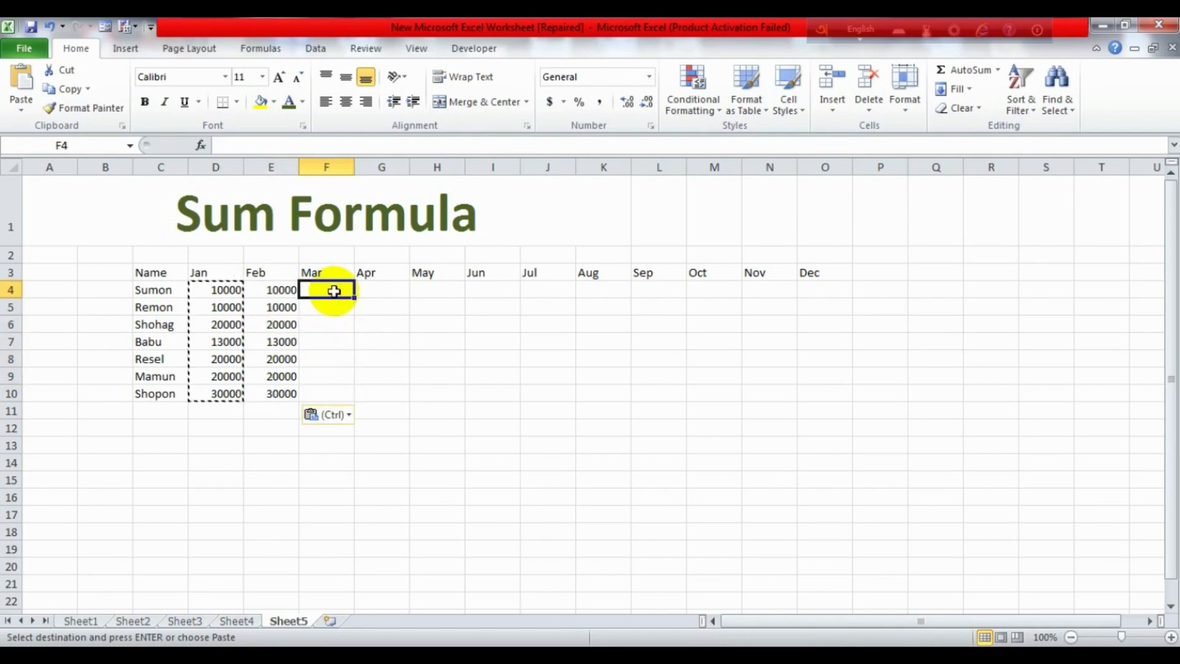
text(12000)
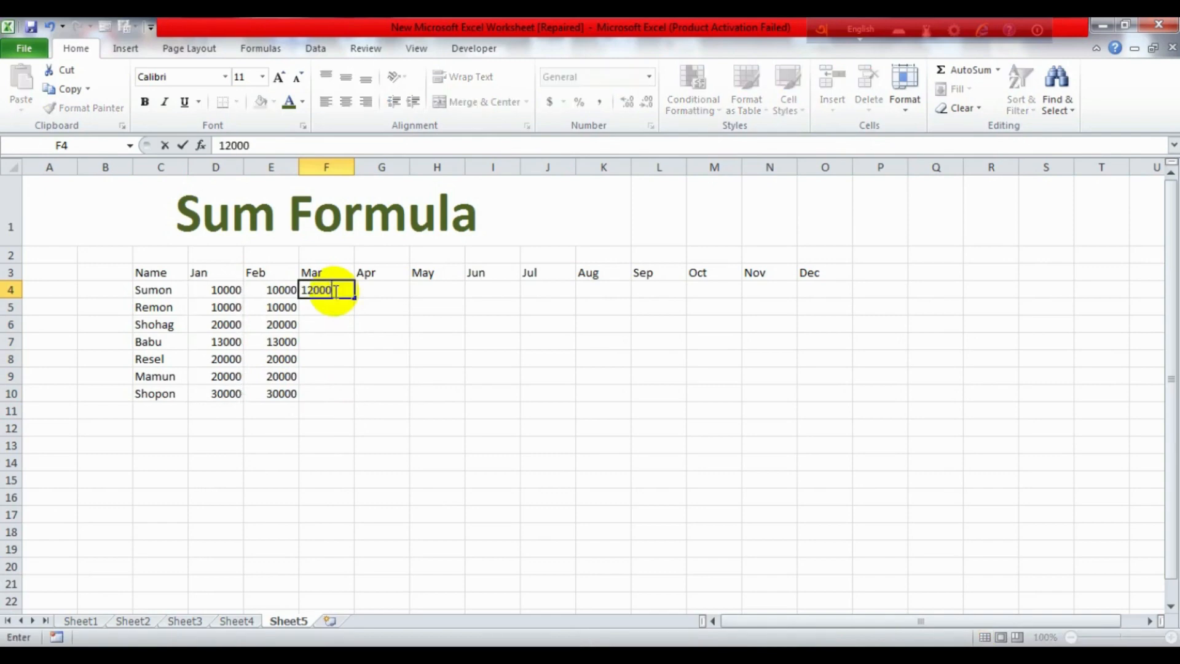
key(Return)
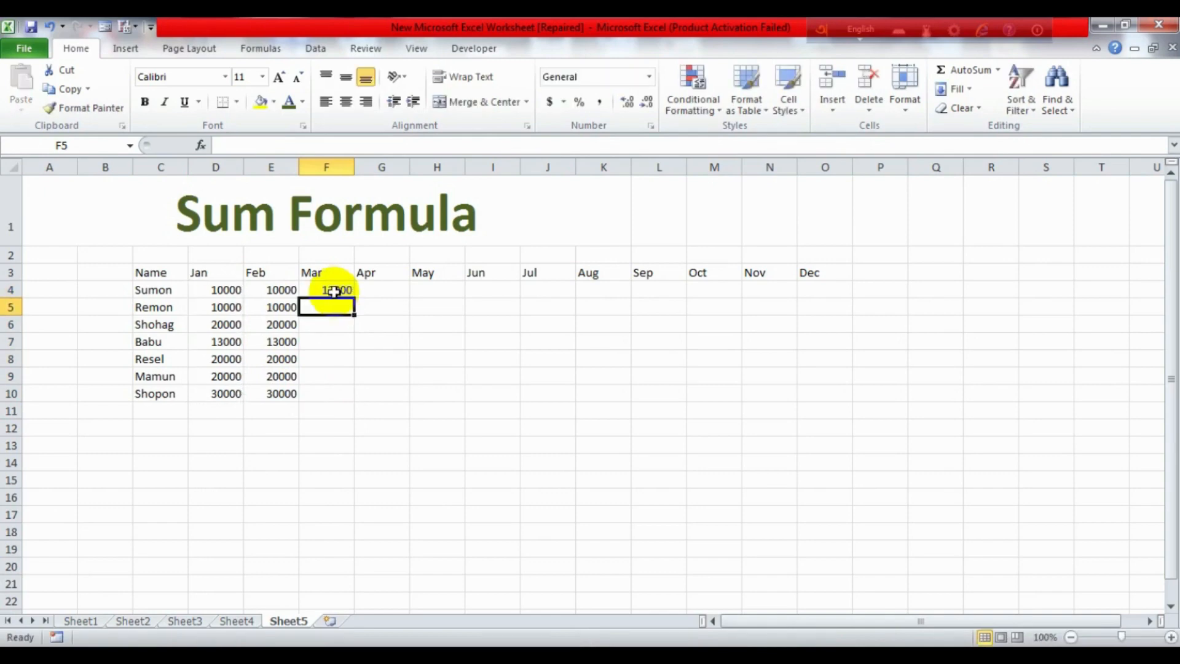
text(20000)
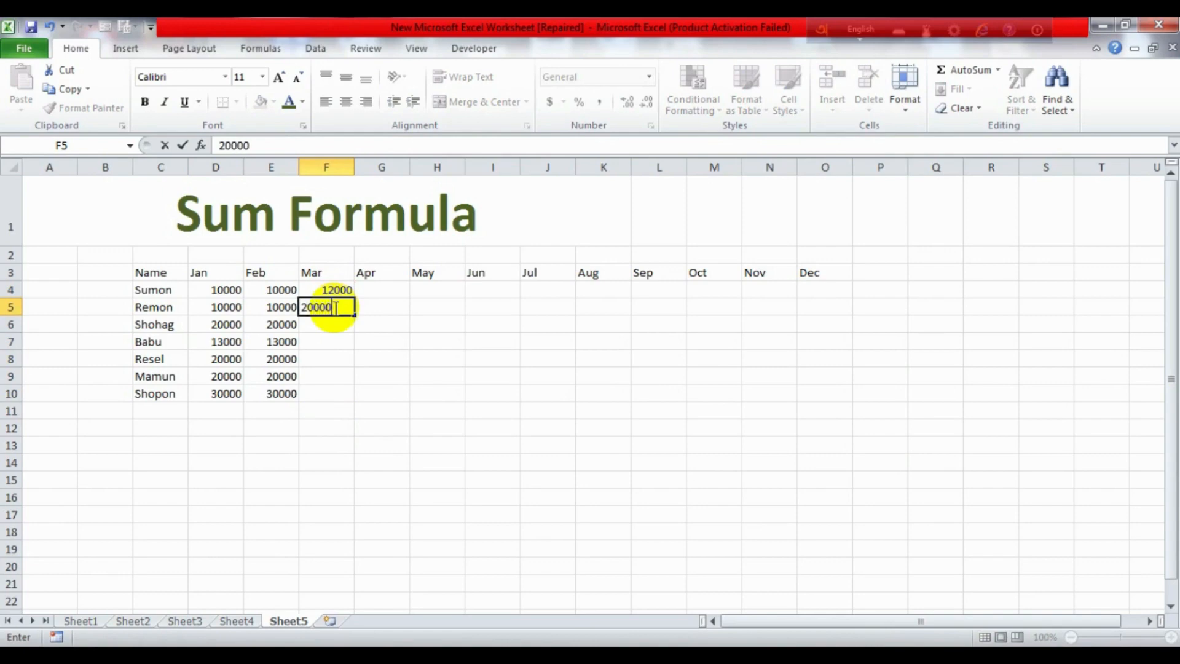
click(381, 359)
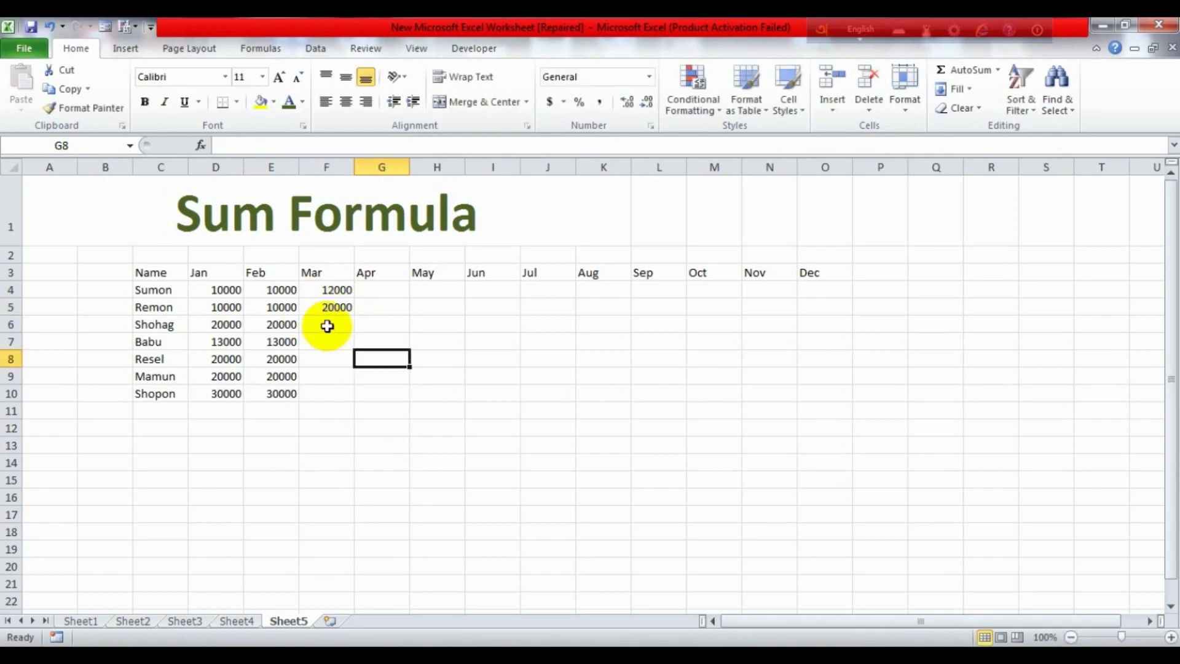
click(327, 326)
text(3000)
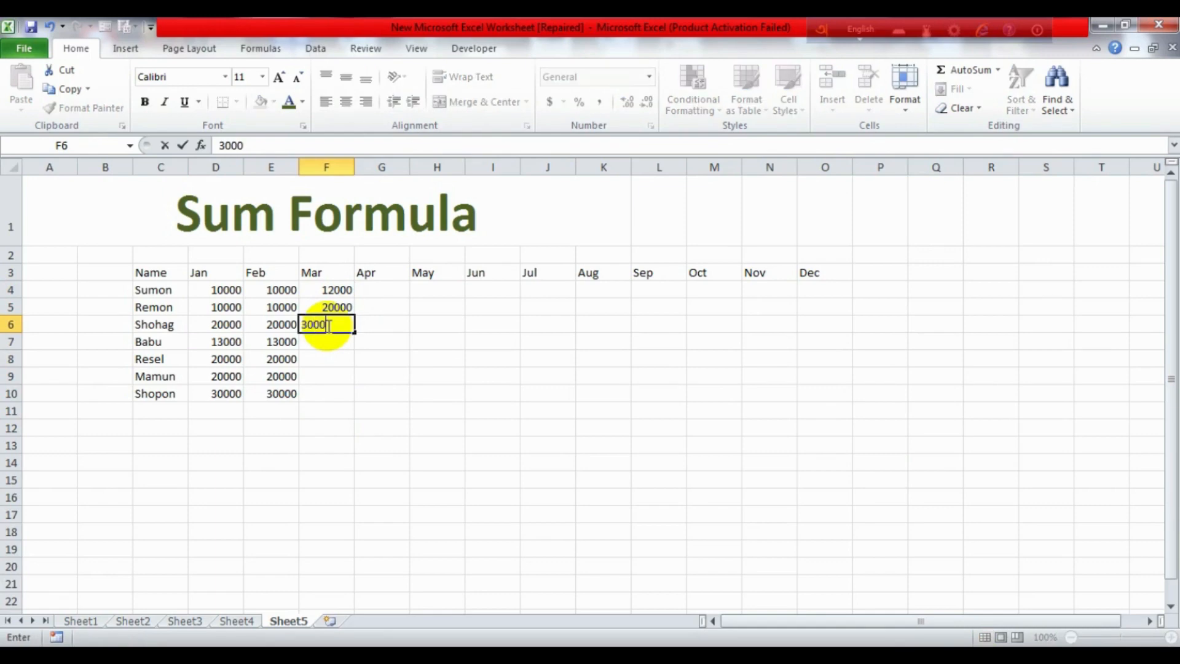
text(0)
click(387, 395)
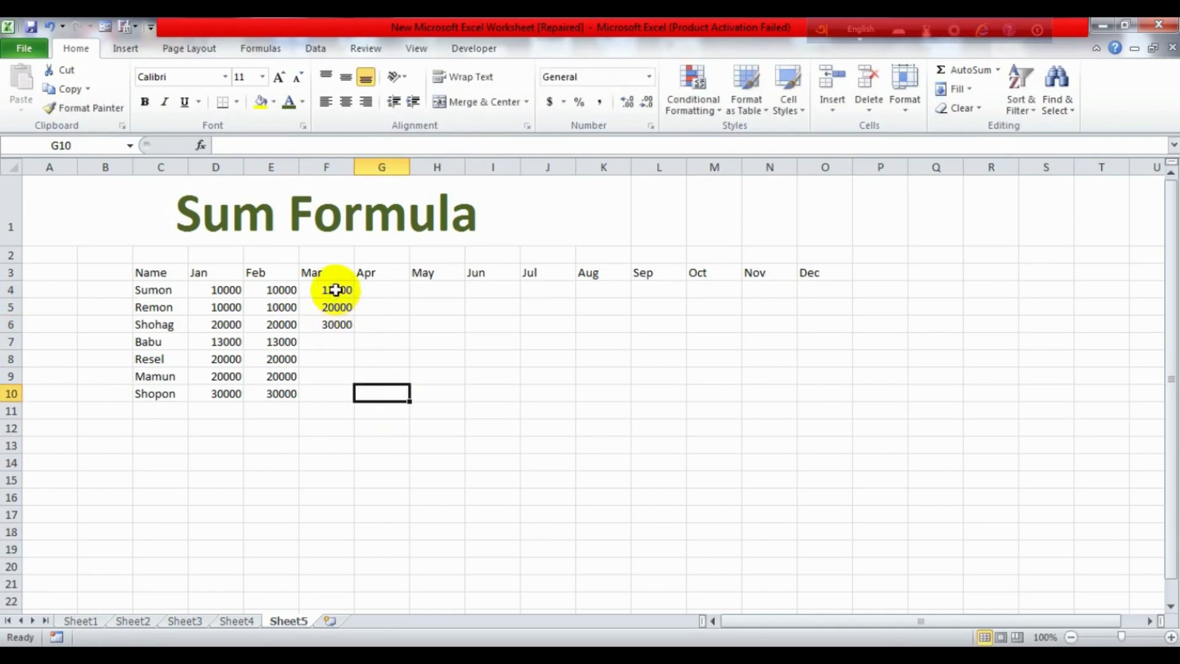
Step: Copy the three March amounts from F4:F6 into cells F7:F9 of the same column
drag(334, 289, 333, 318)
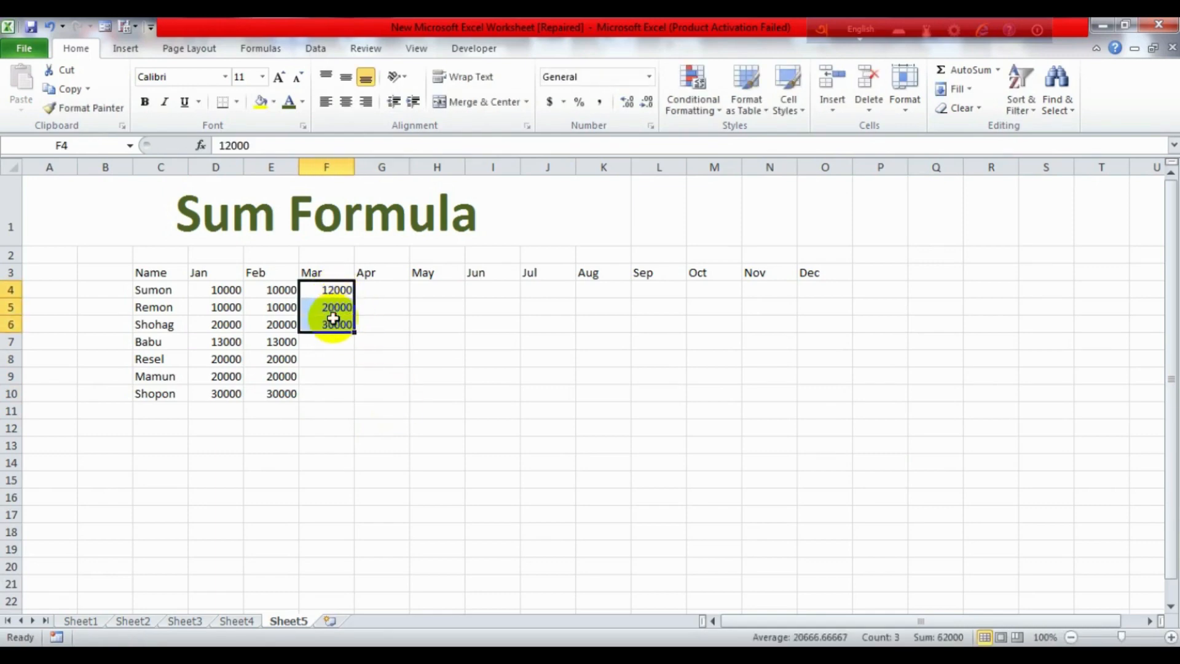
key(ctrl+c)
click(335, 341)
key(ctrl+v)
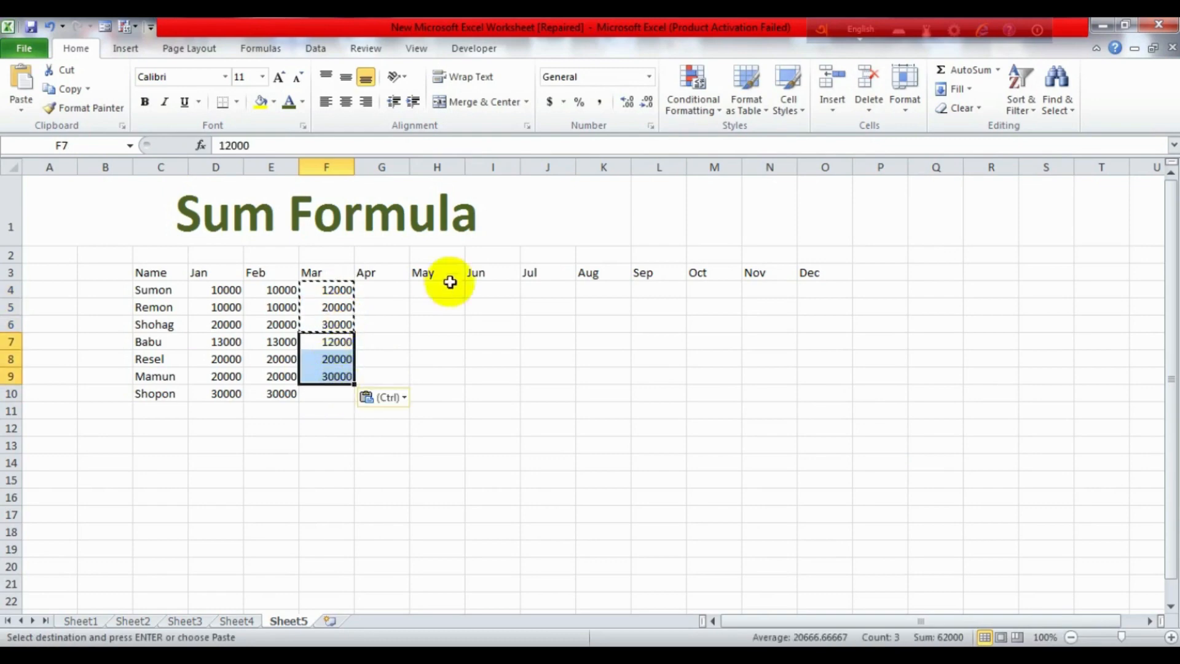
click(413, 306)
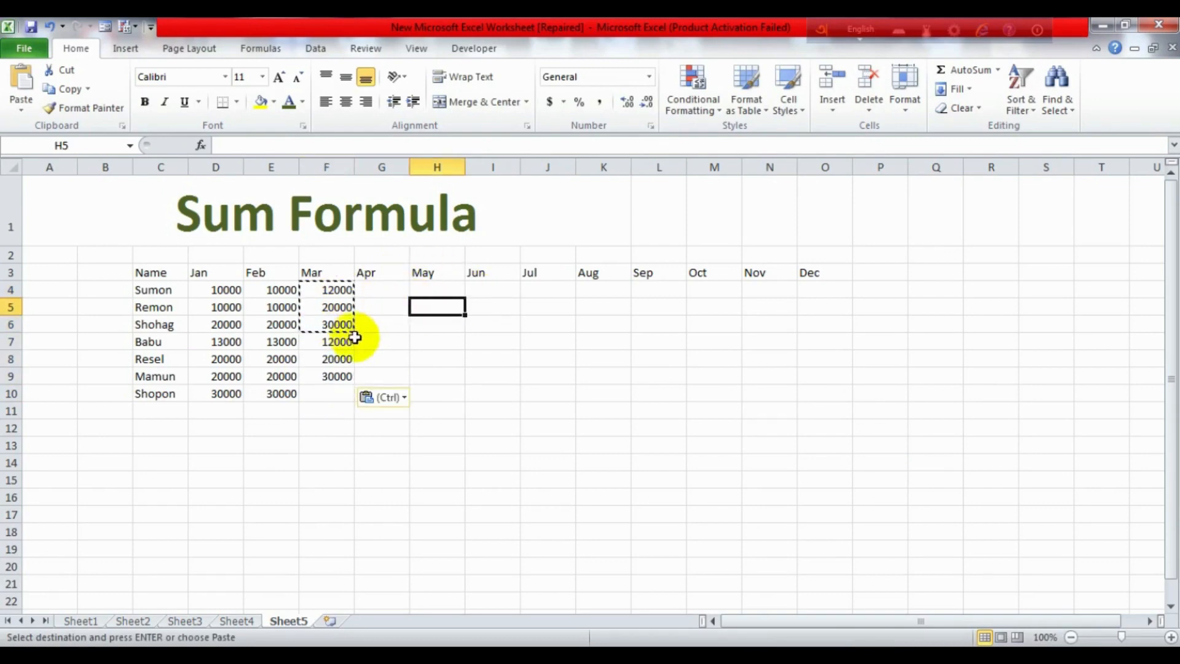
Step: Enter 40000 as the last person's March amount in cell F10
click(334, 388)
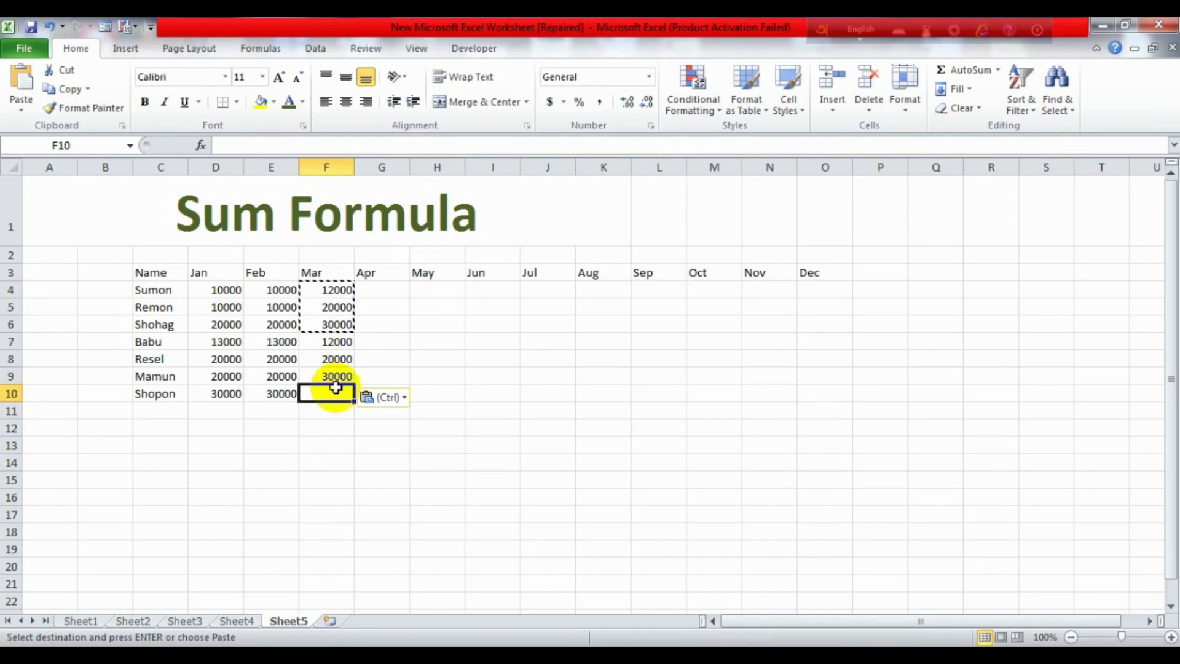
text(40000)
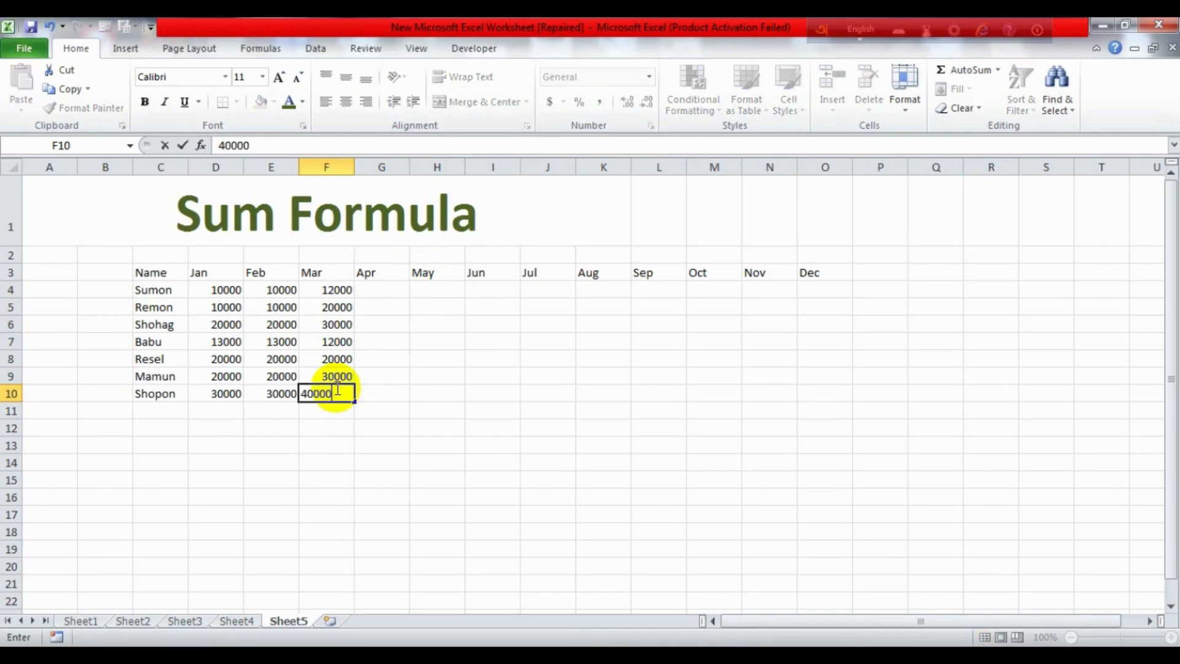
click(396, 461)
Step: Copy the March amounts from F4:F10 into the Apr through Dec columns, cells G4:O10
click(327, 289)
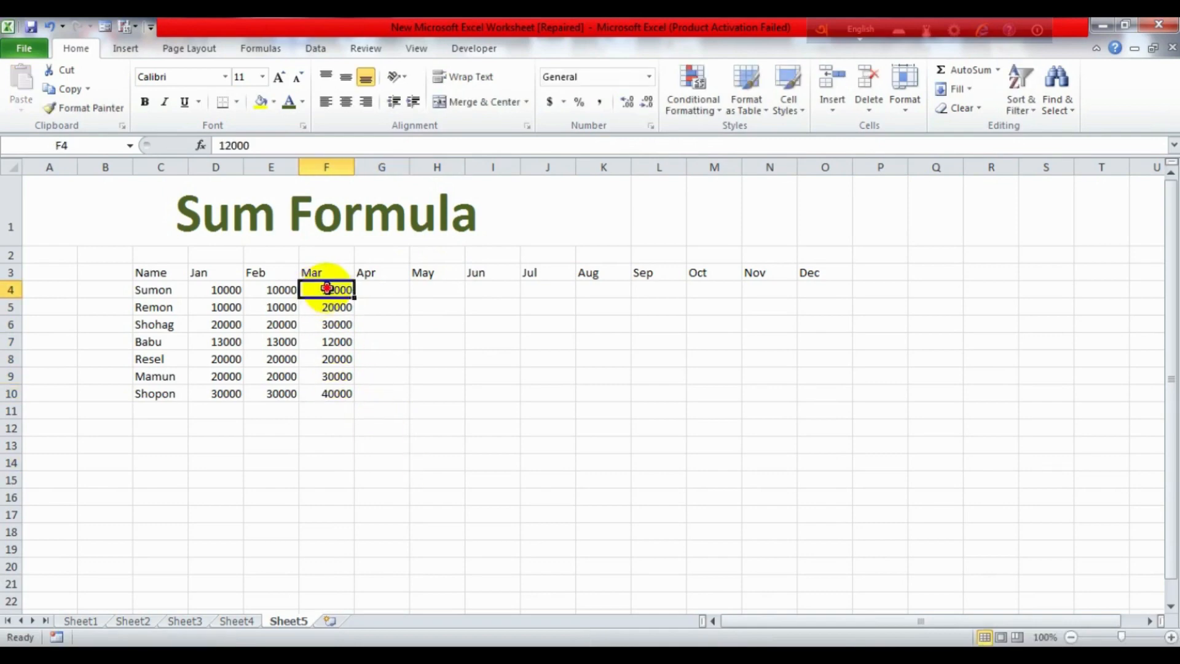
drag(327, 288, 329, 390)
key(ctrl+c)
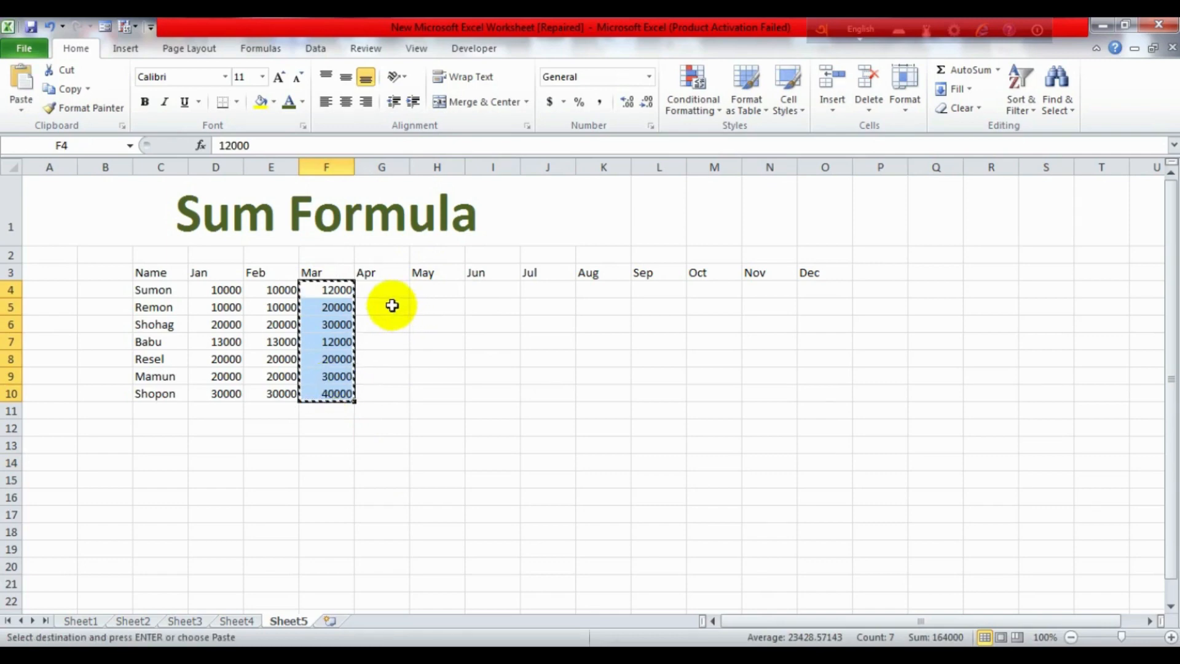
drag(385, 287, 390, 388)
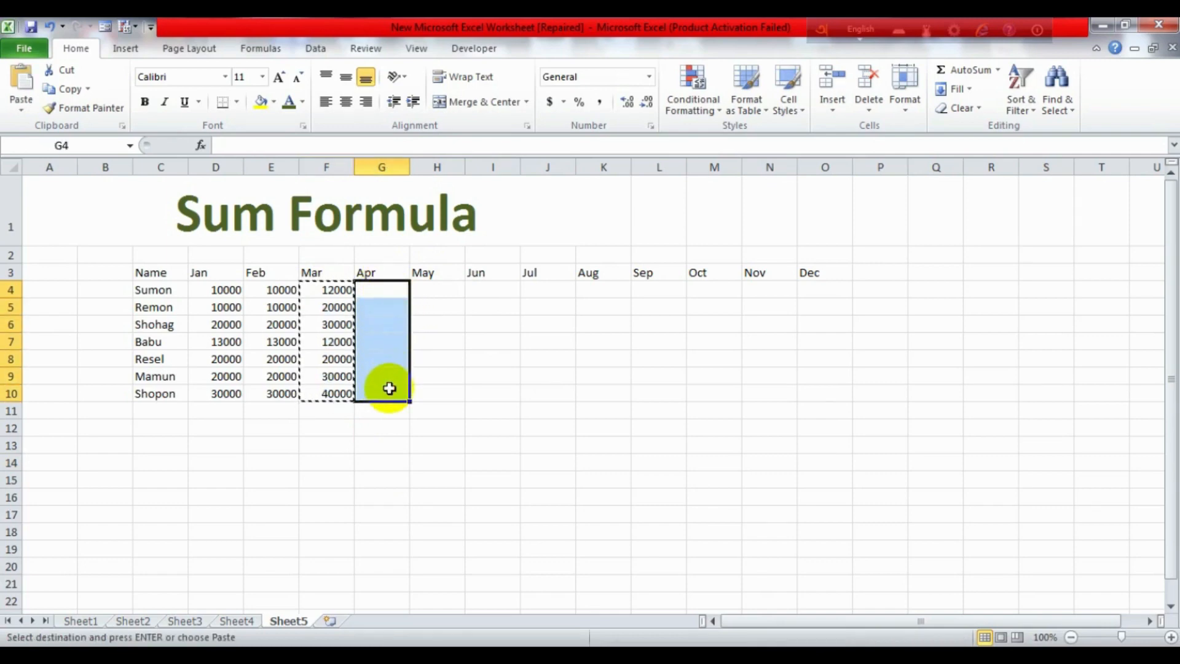
key(ctrl+v)
drag(453, 289, 452, 386)
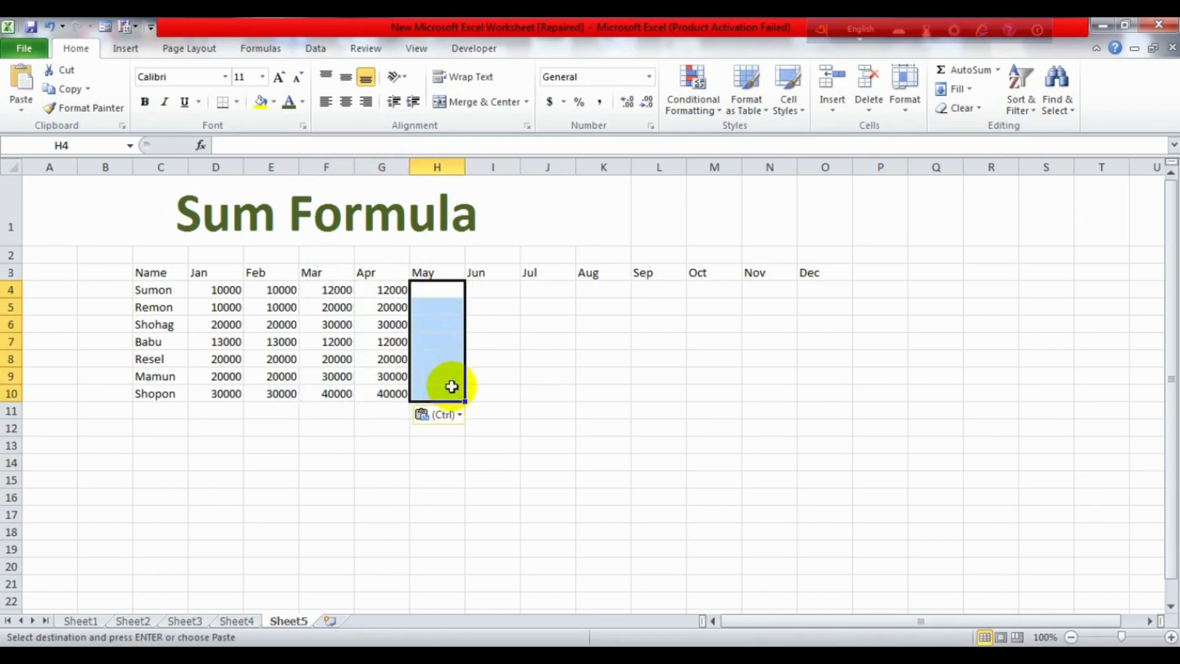
key(ctrl+v)
drag(495, 286, 798, 387)
key(ctrl+v)
click(760, 495)
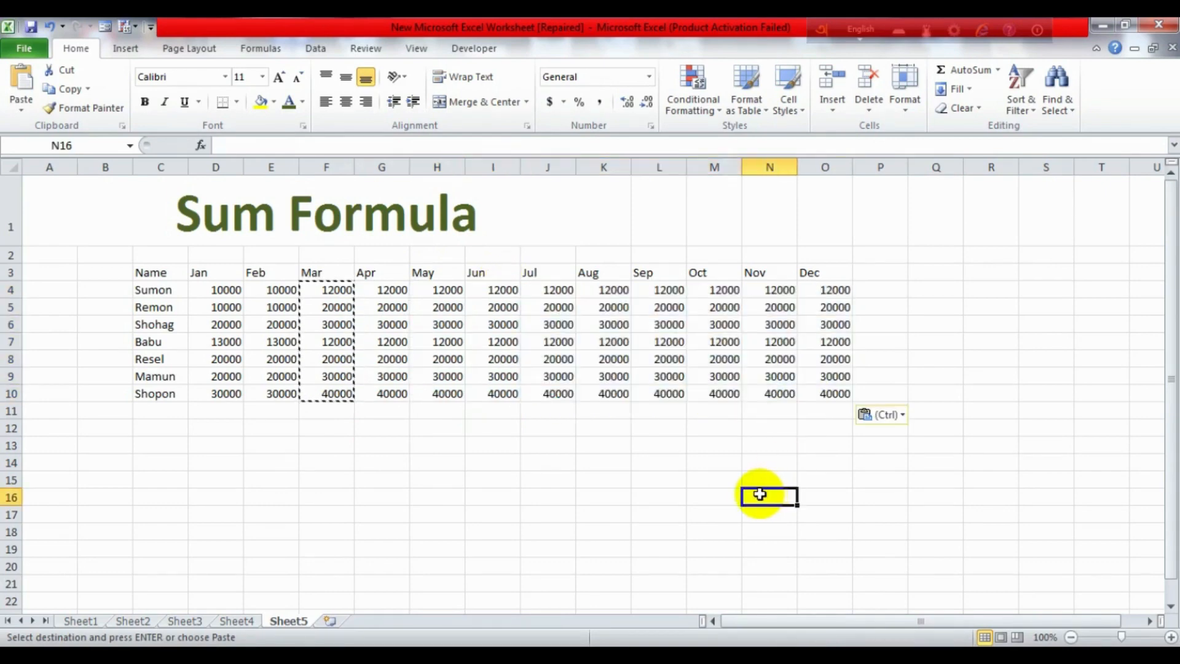
Step: Add the column header Total in cell P3, right after Dec
click(880, 273)
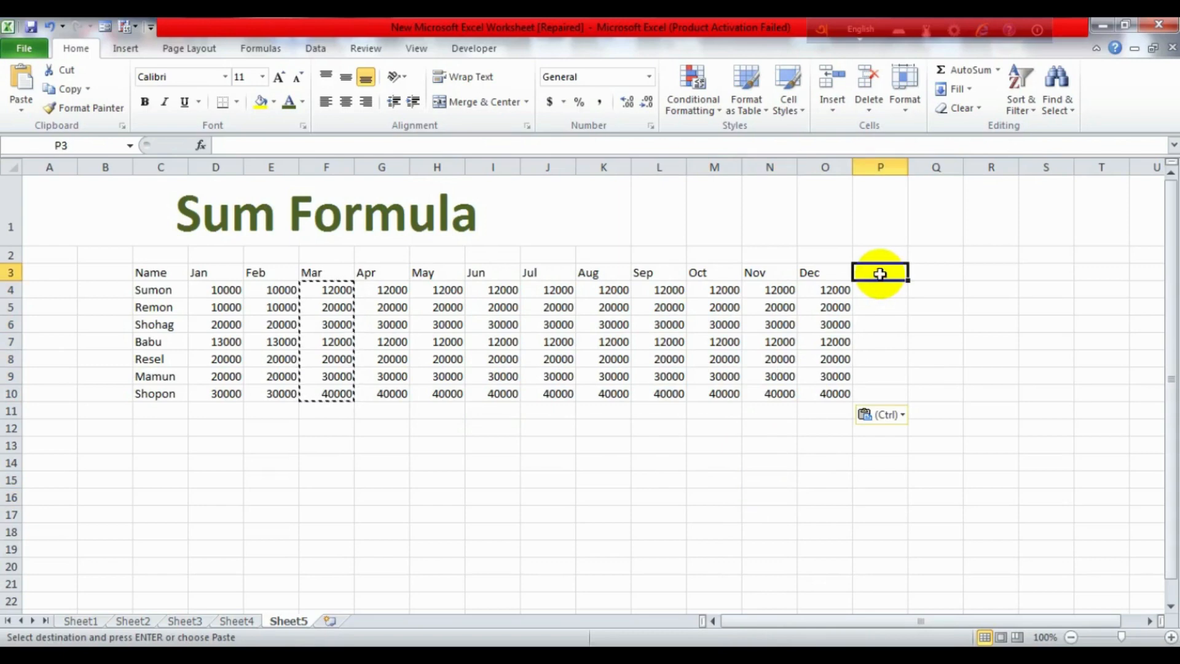
text(Total)
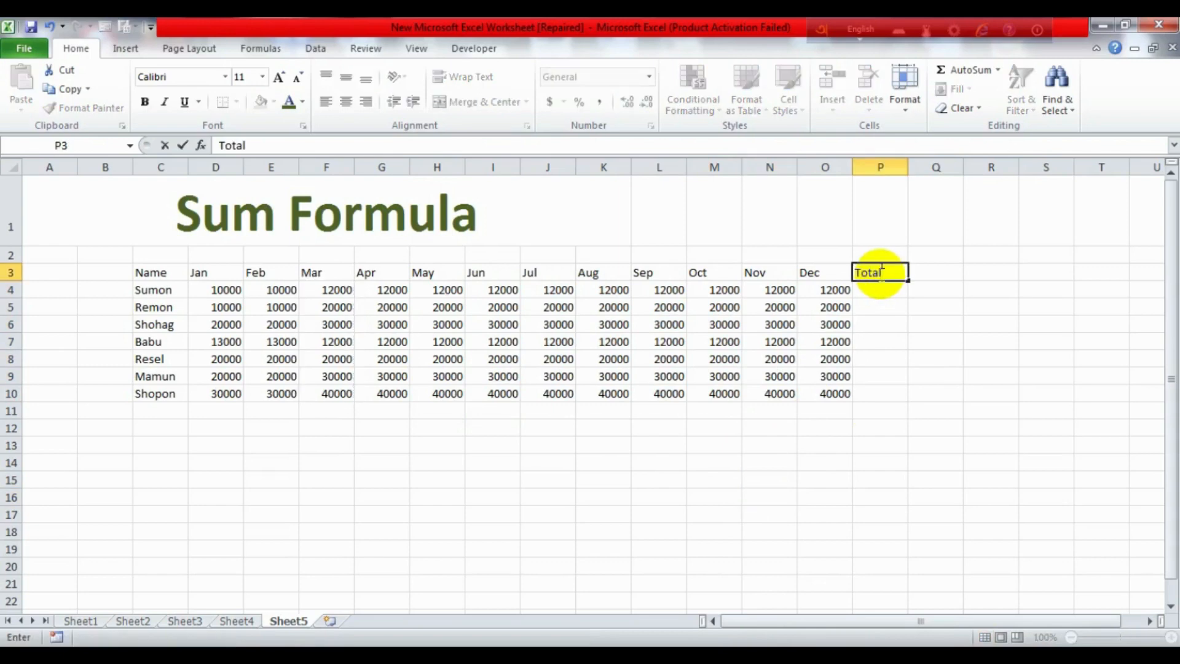
click(485, 496)
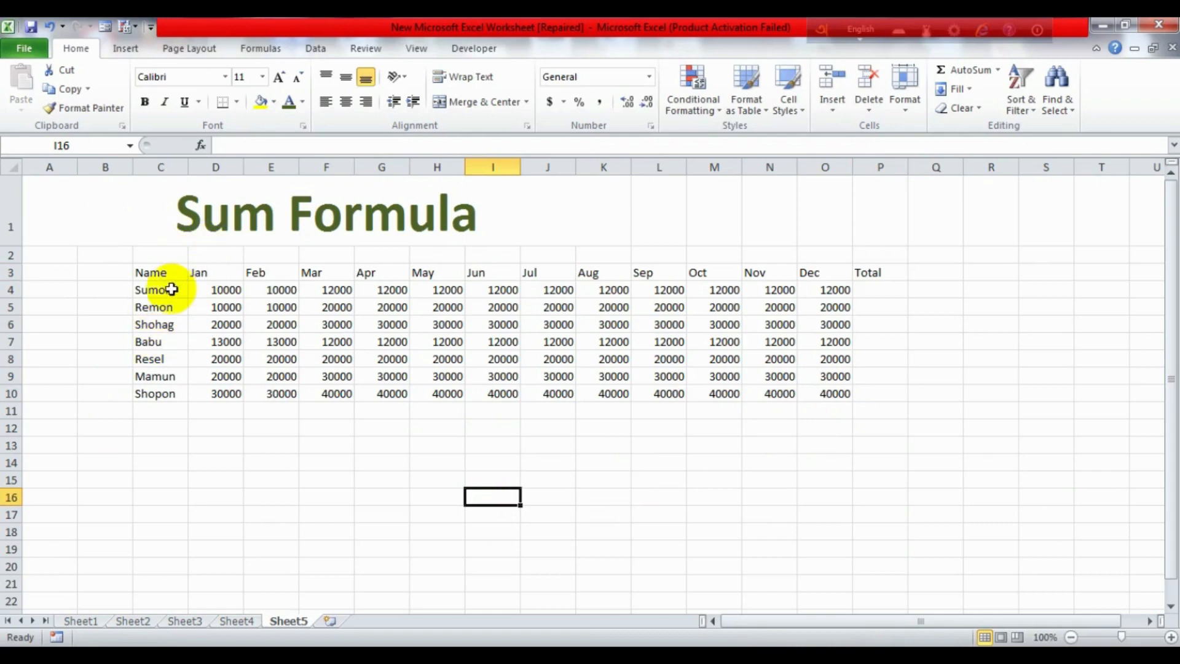
Step: Add the row label Total in cell C11, directly below the last person's name
click(10, 290)
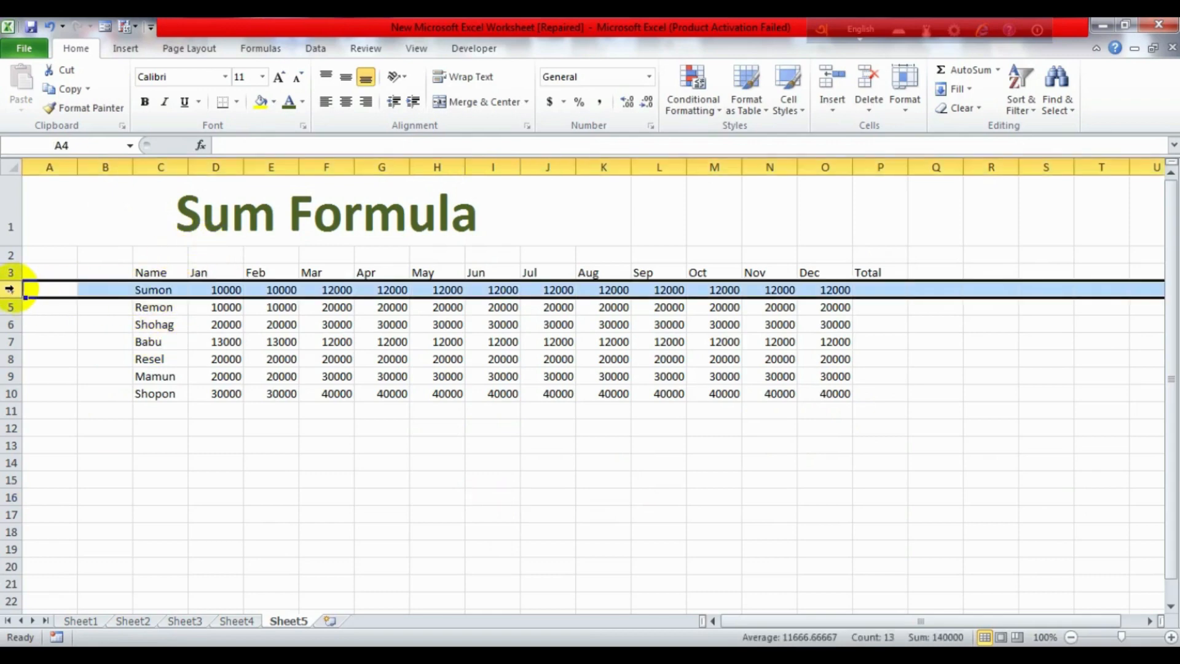
click(896, 286)
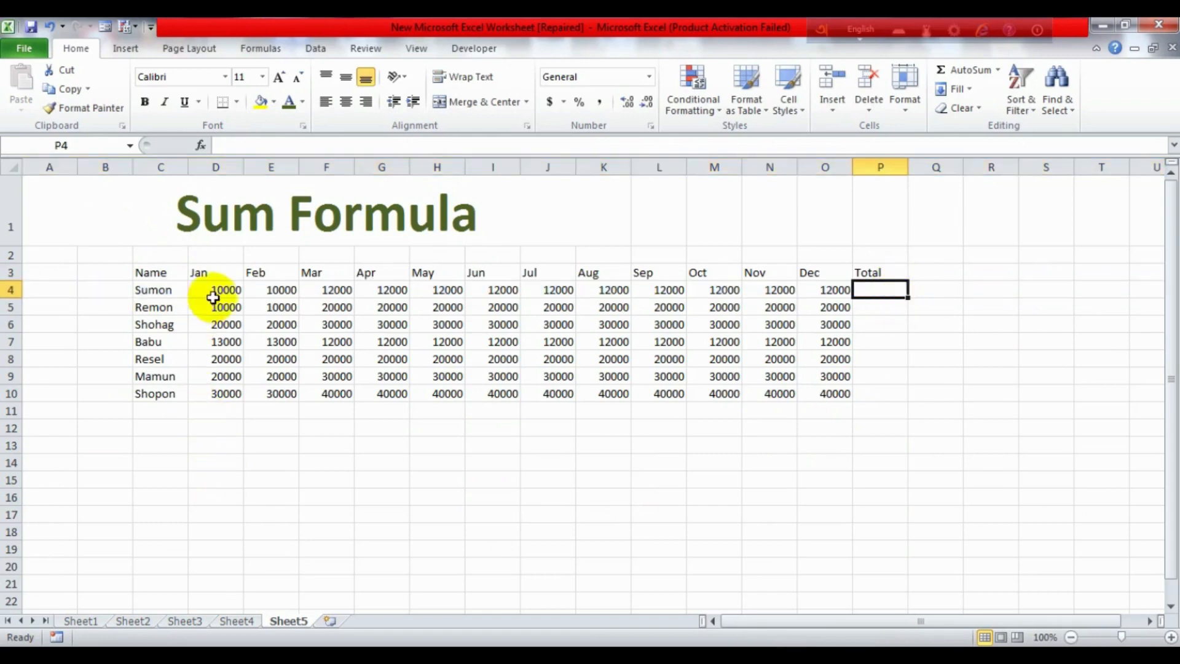
click(162, 412)
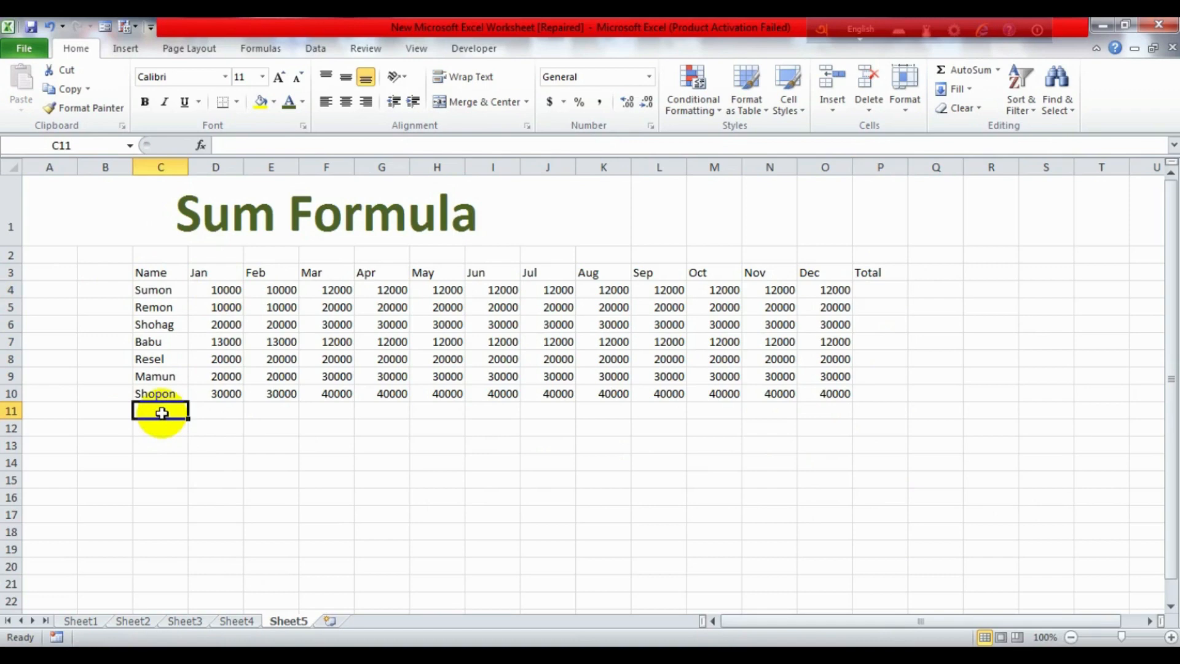
text(To)
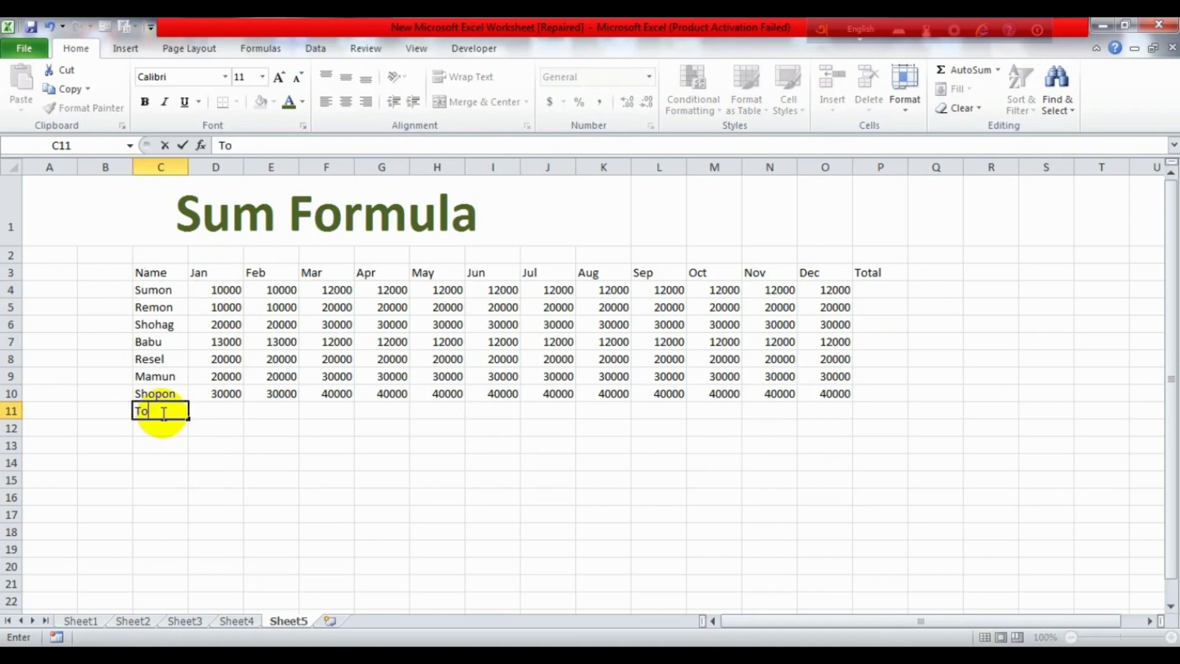
text(tal)
click(271, 466)
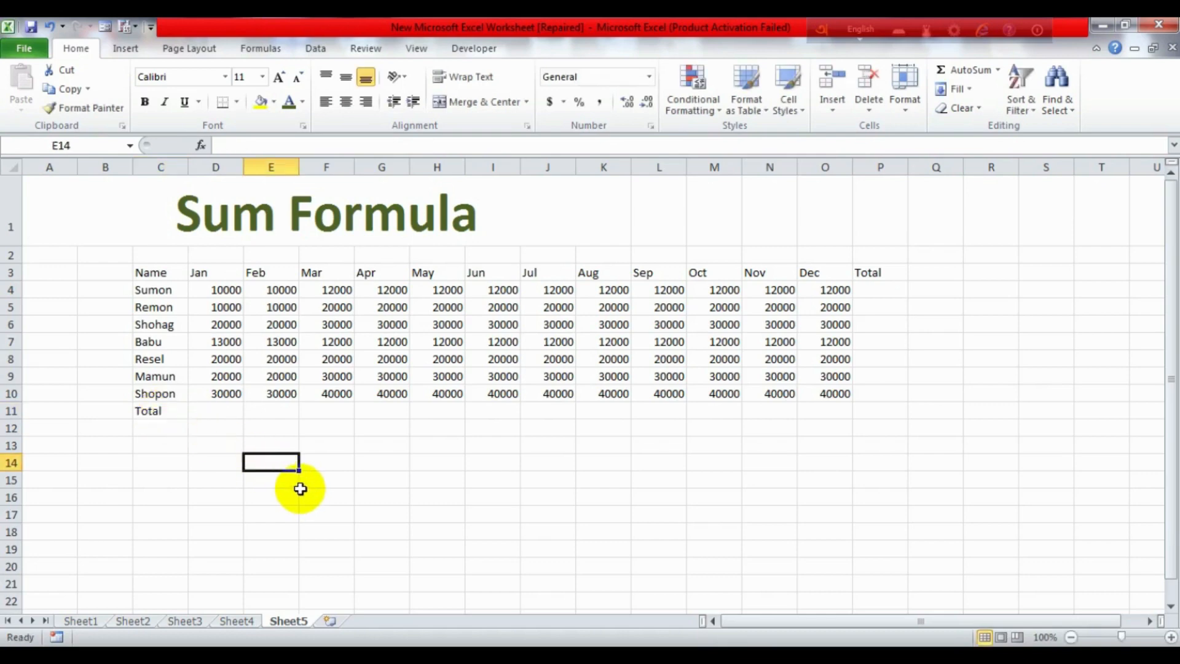
Step: Total the January amounts D4:D10 in cell D11 with AutoSum and check the formula against the summed range
click(209, 410)
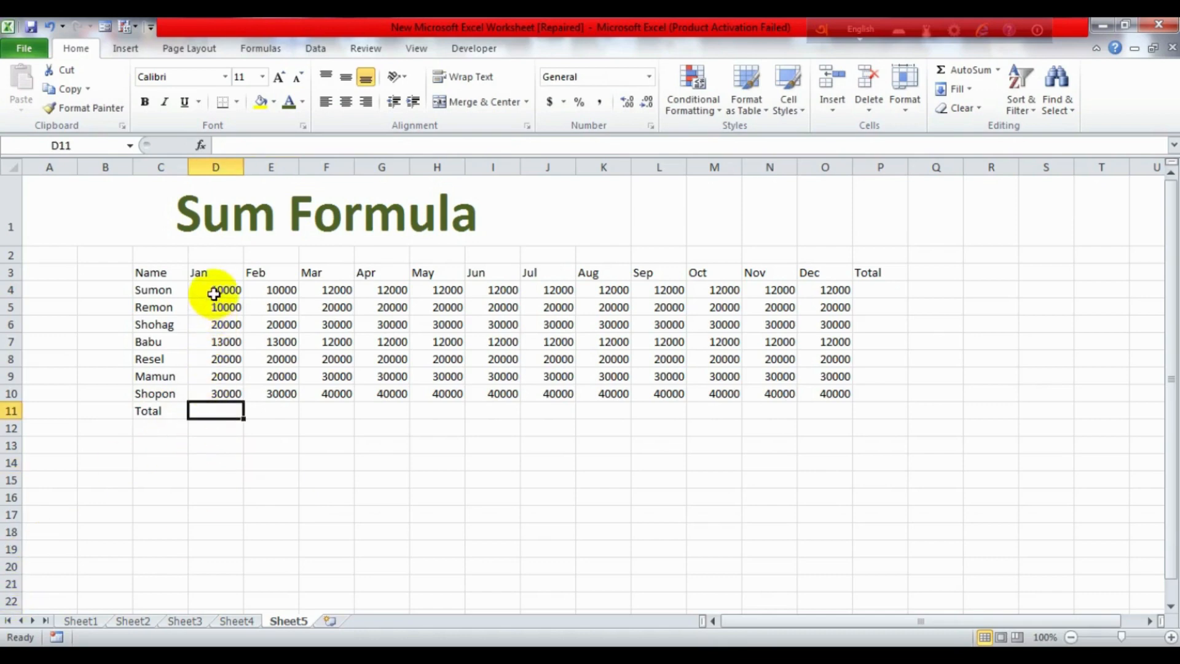
drag(214, 294, 216, 391)
click(220, 409)
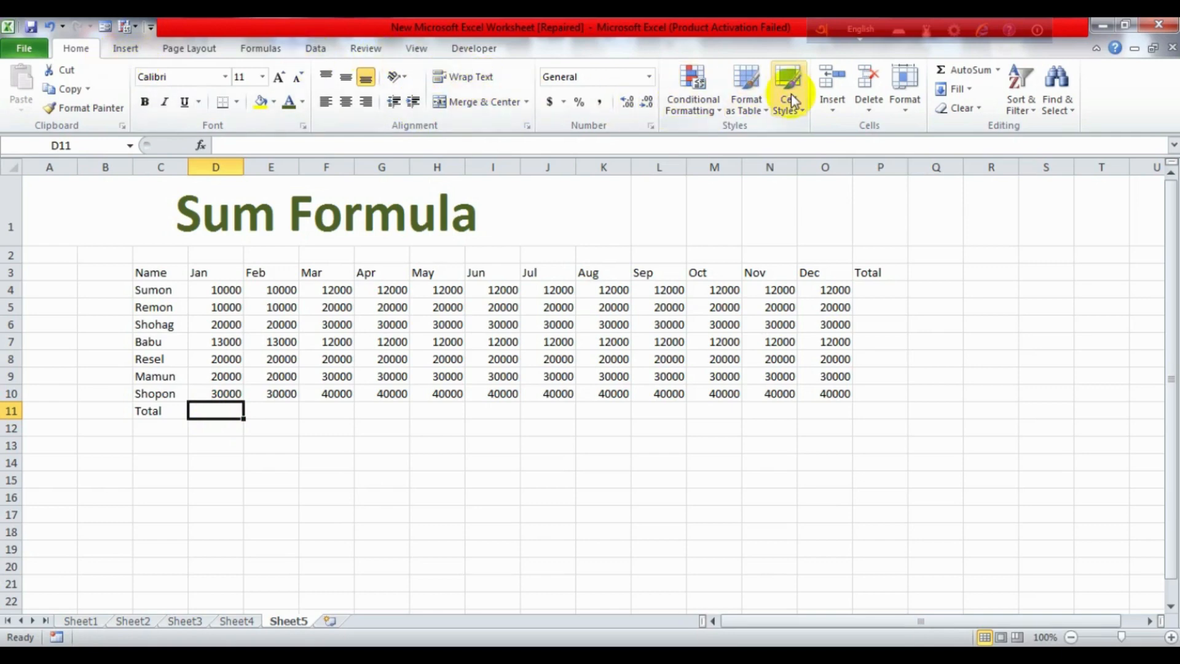
click(966, 72)
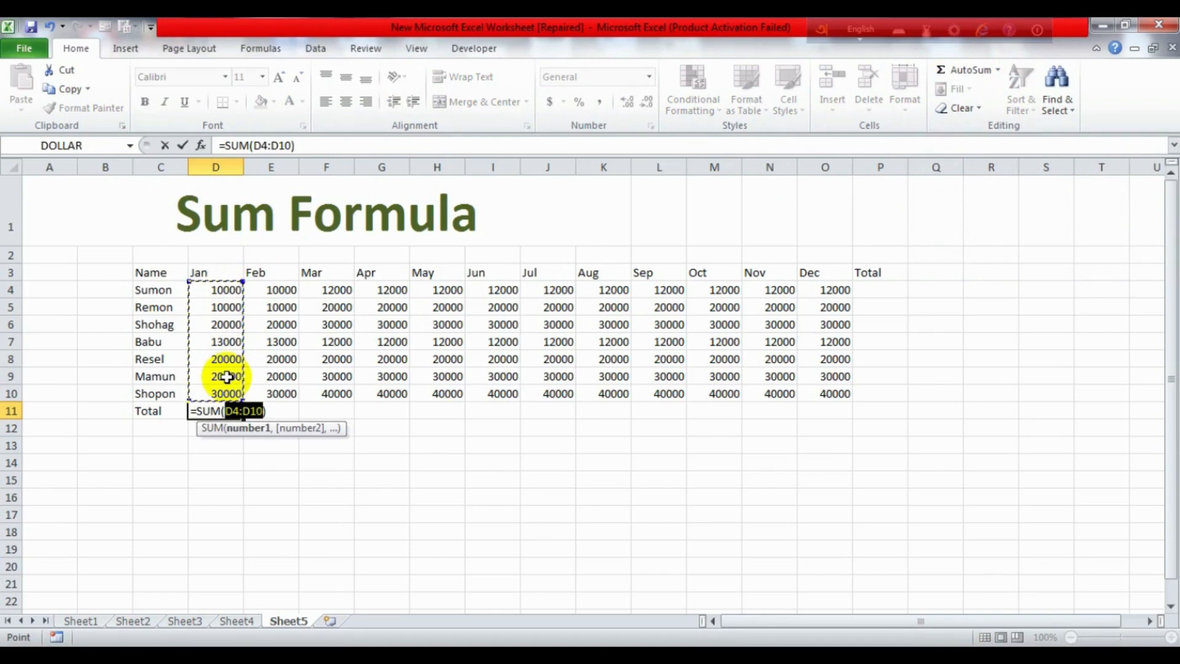
key(Return)
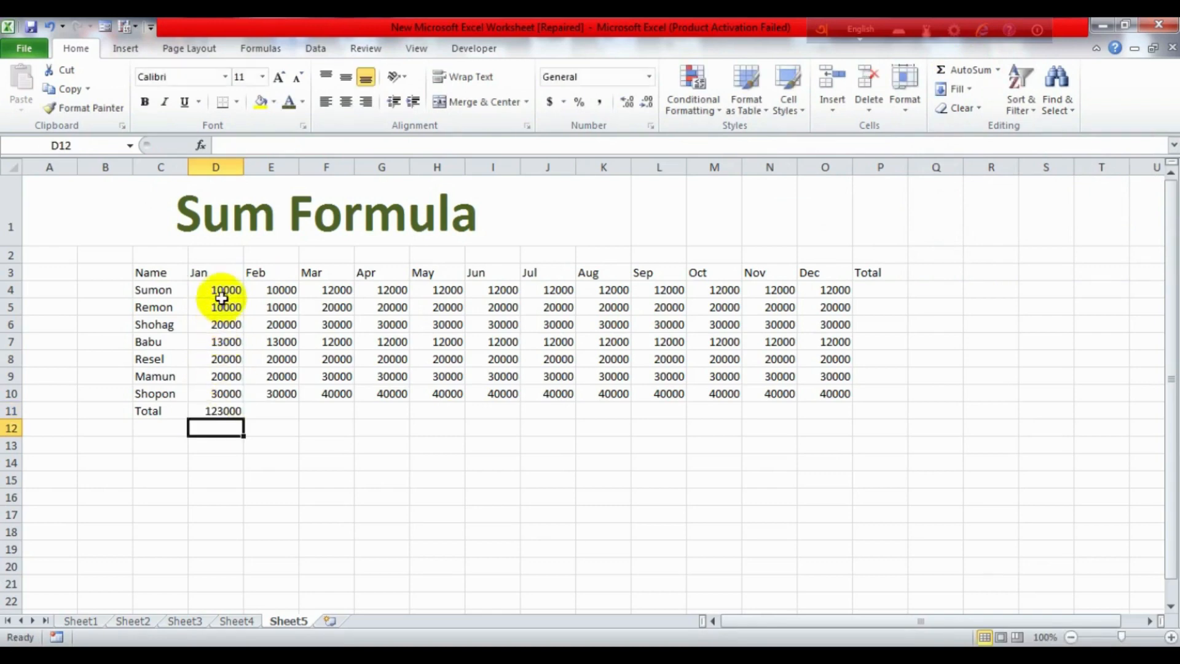
drag(223, 293, 224, 387)
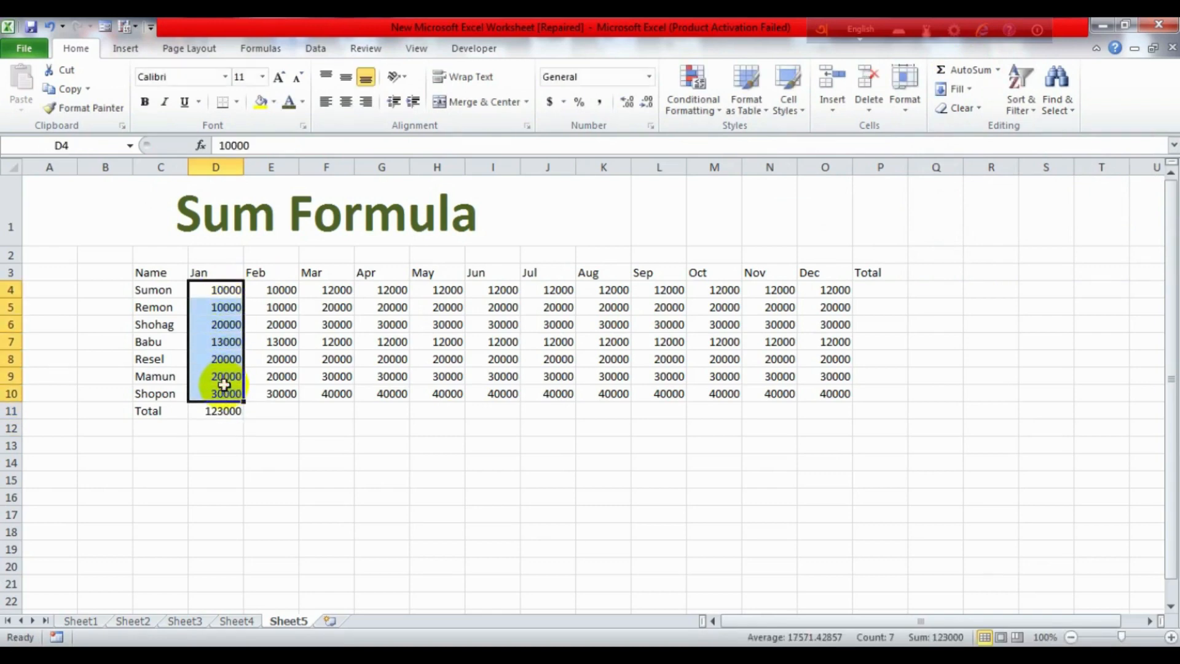
click(236, 416)
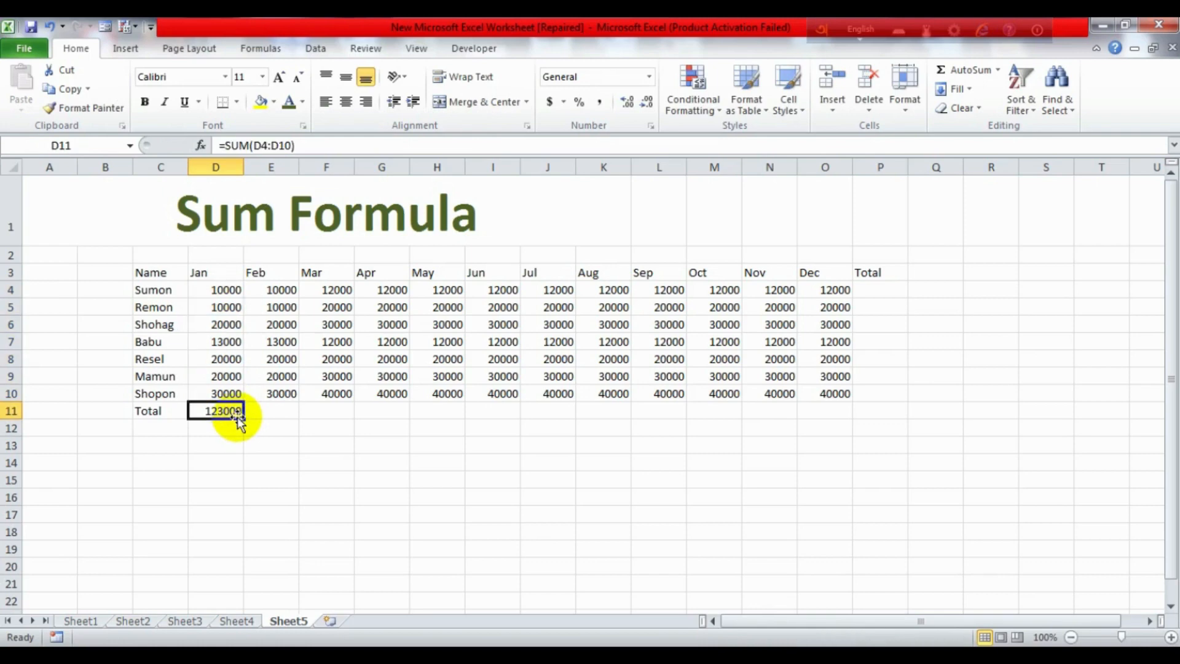
click(225, 441)
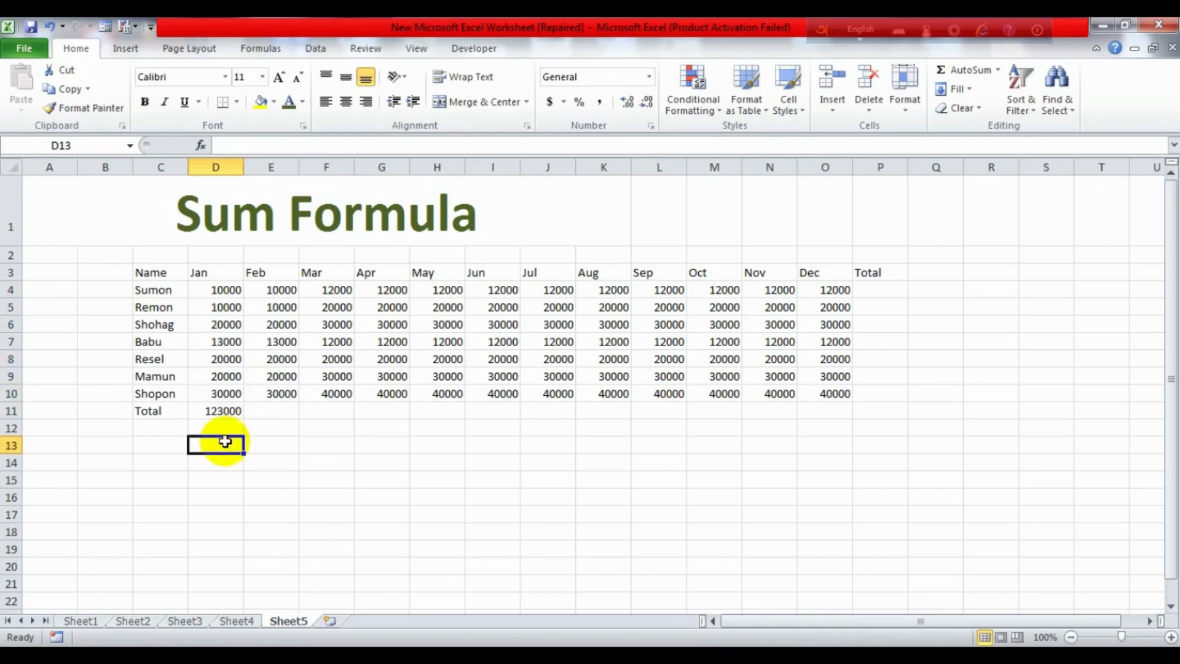
Step: Clear the AutoSum January total from cell D11
click(219, 408)
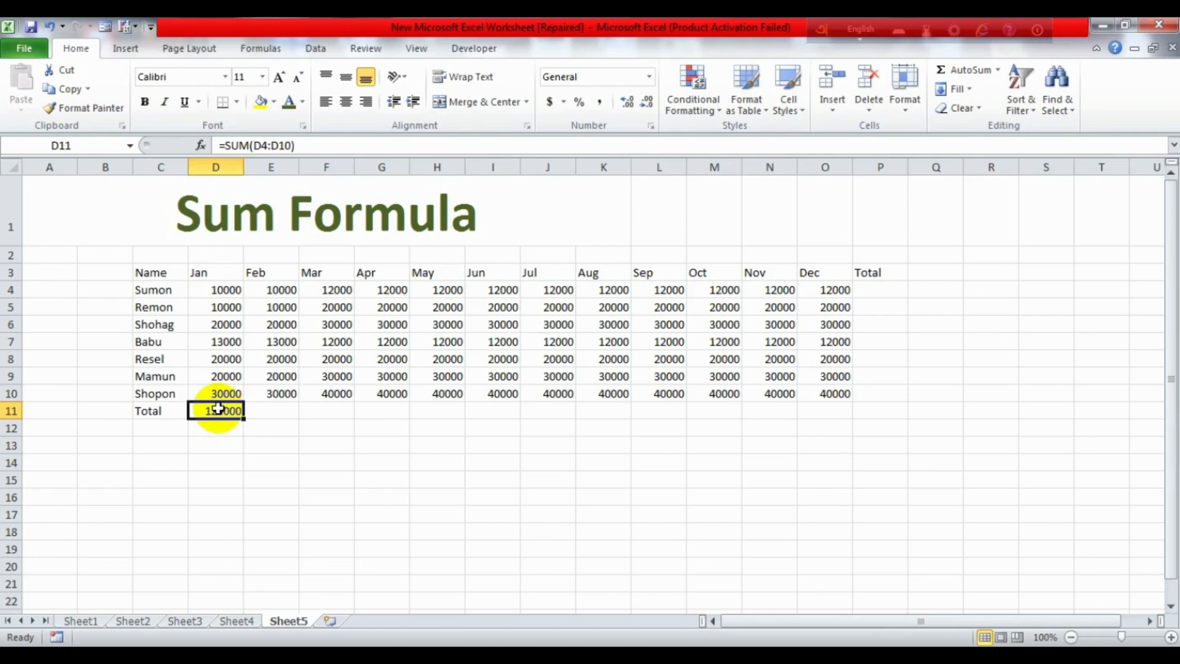
key(Delete)
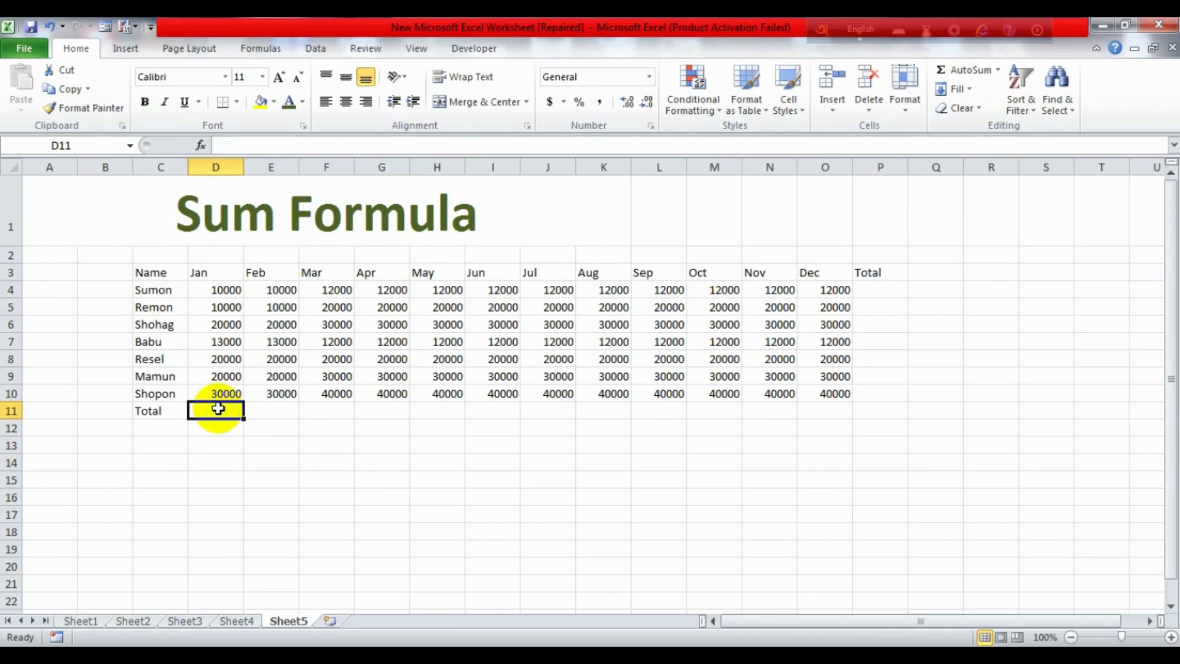
click(219, 447)
click(220, 410)
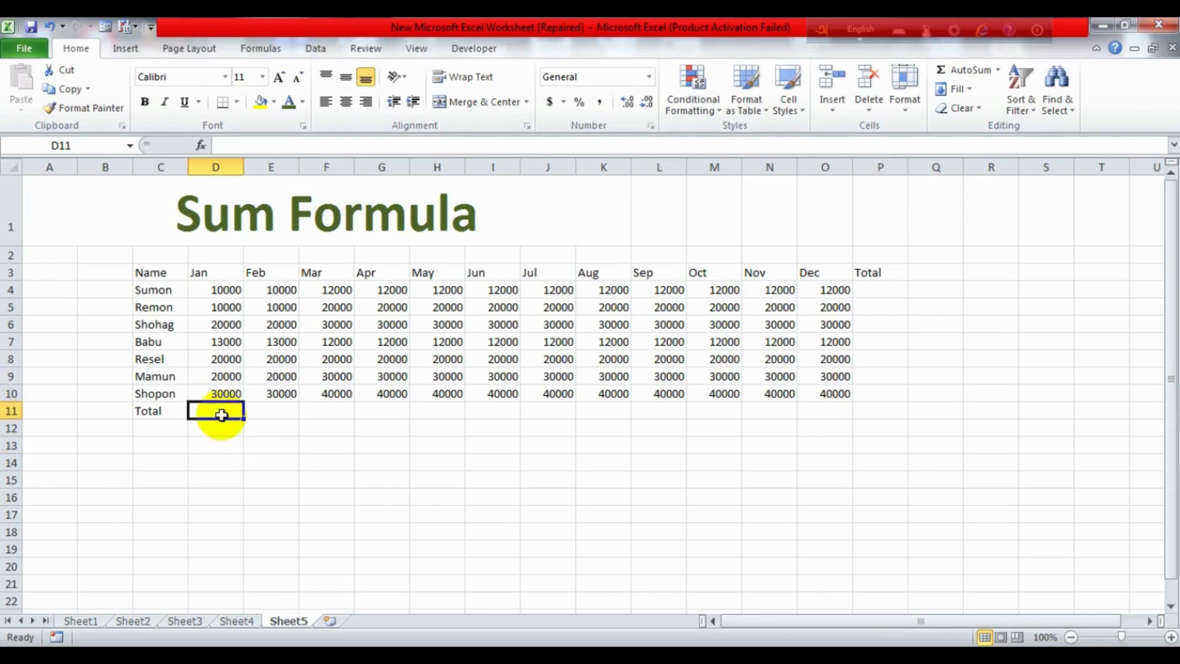
Step: Total the first person's Jan to Dec amounts, D4:O4, in cell P4 with AutoSum
click(902, 294)
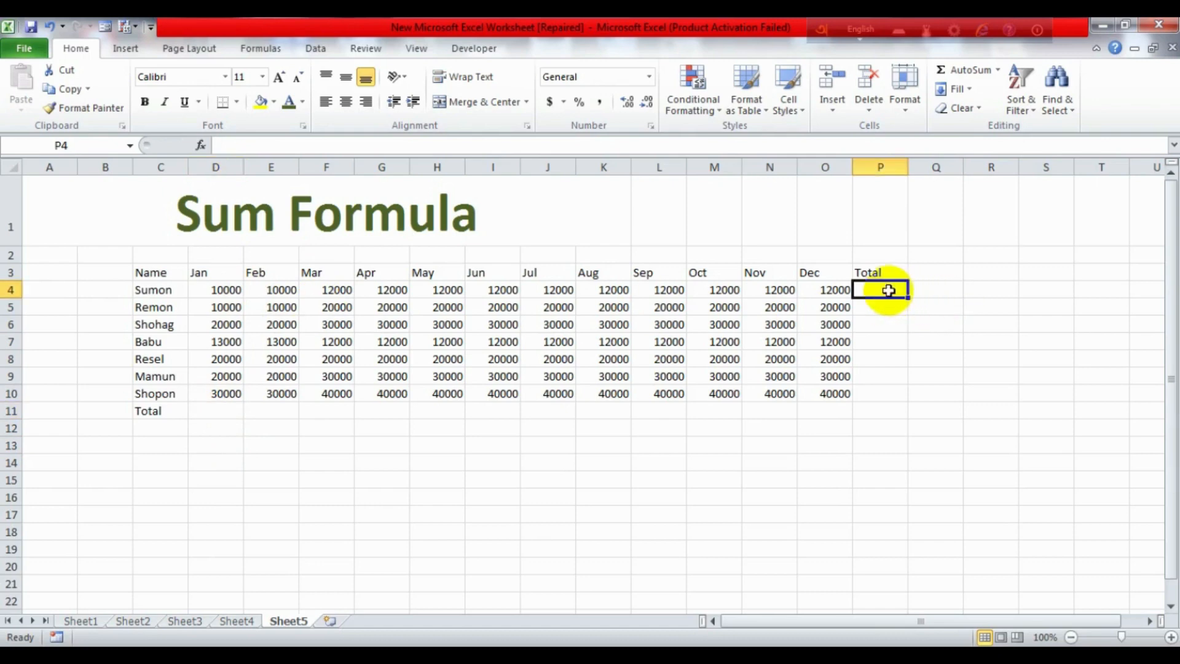
click(970, 72)
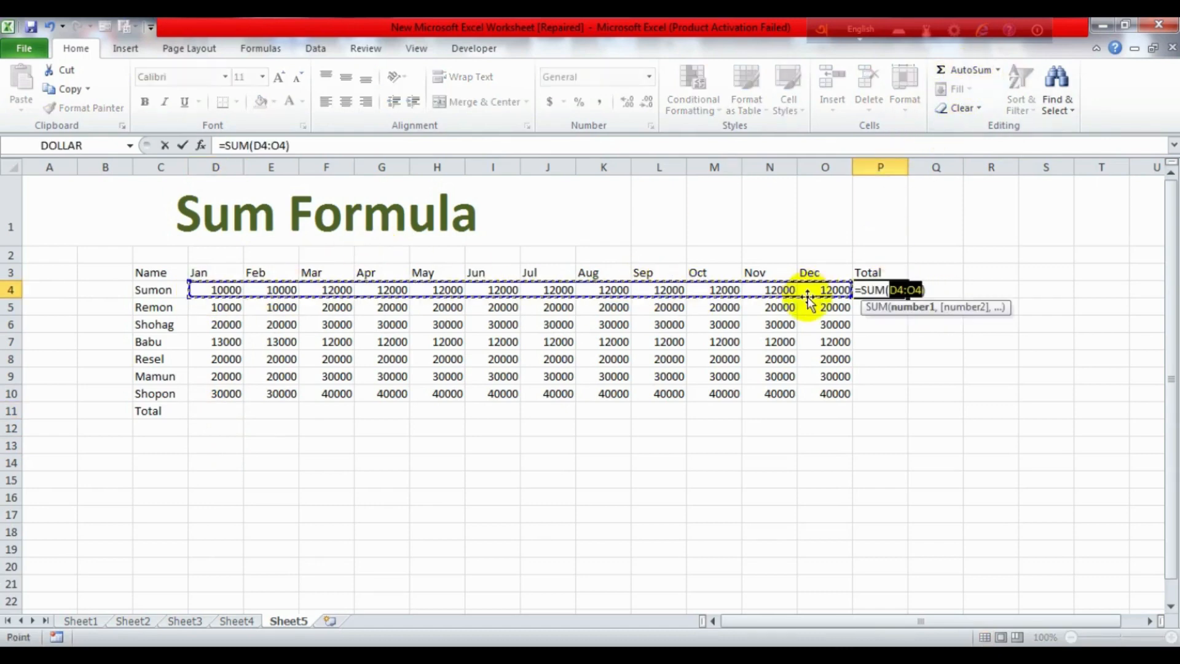
key(Return)
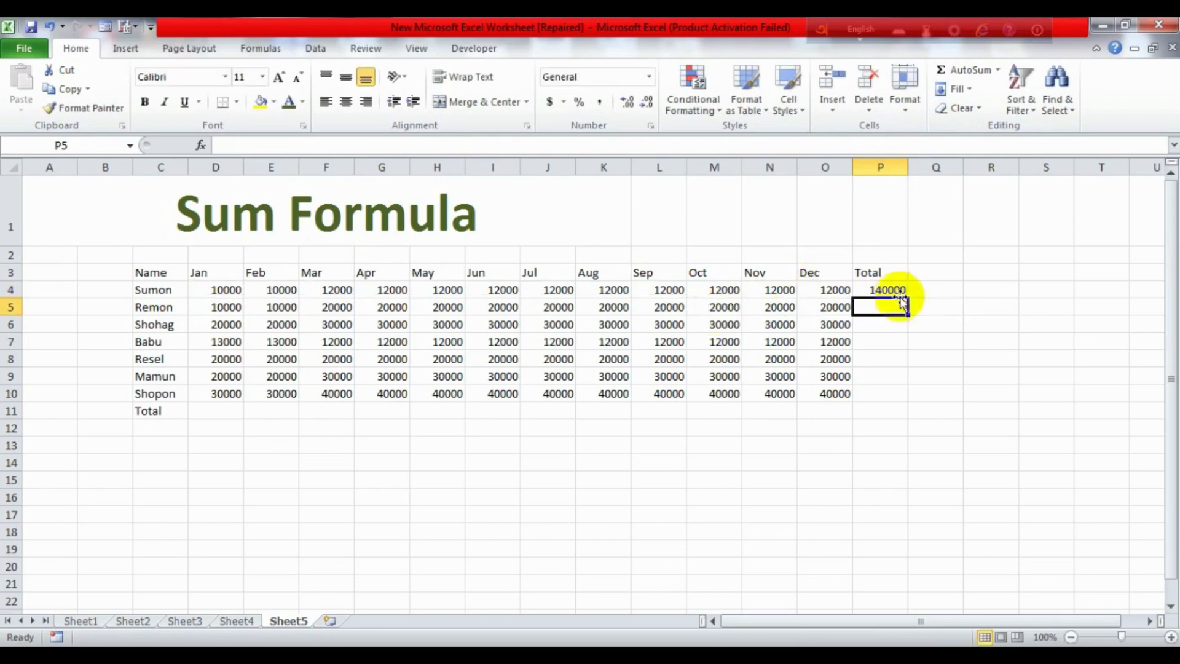
Step: Write a SUM formula in cell D11 by hand, picking the January amounts D4:D10 on the sheet as its range
click(221, 411)
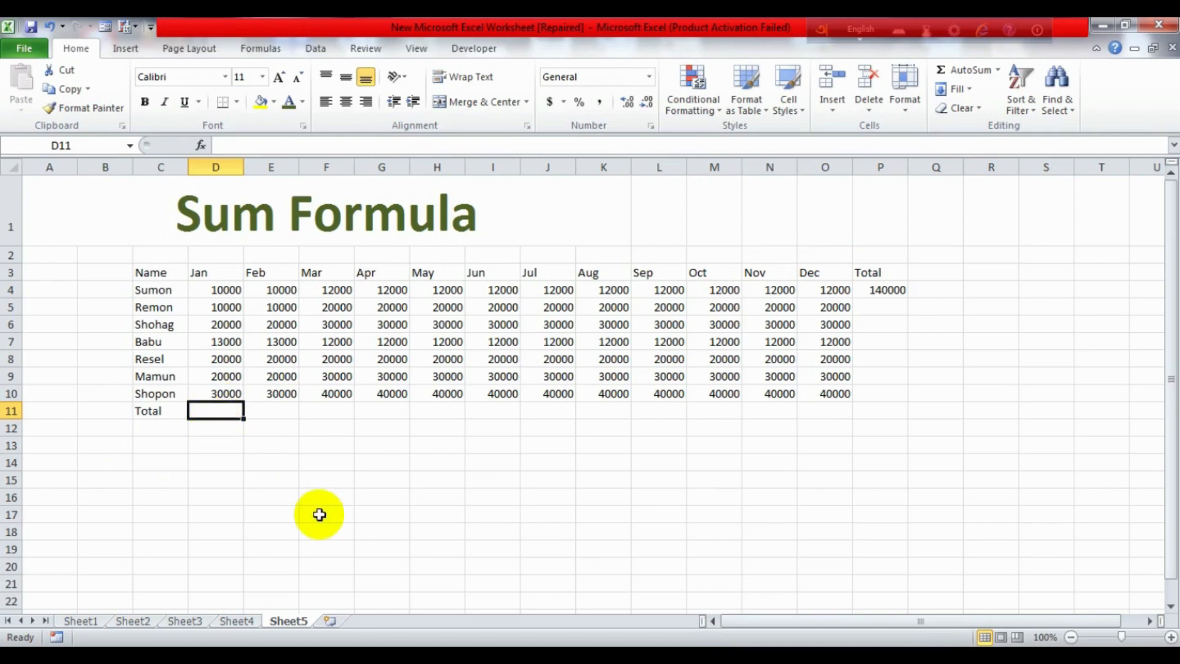
text(=su)
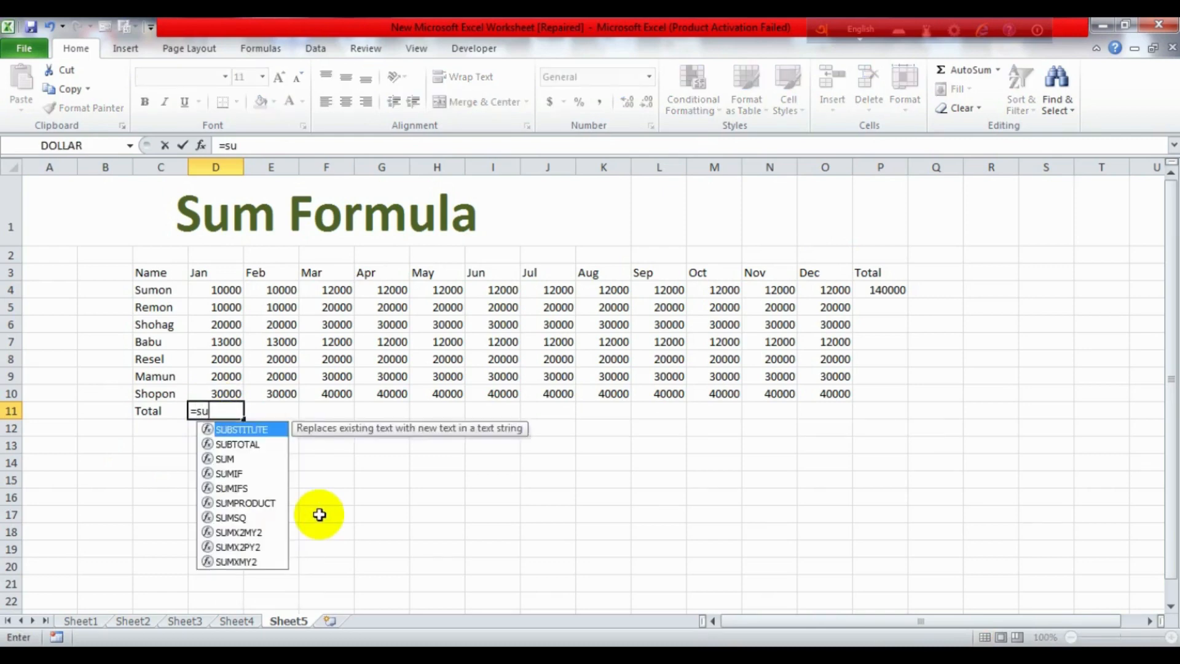
text(m)
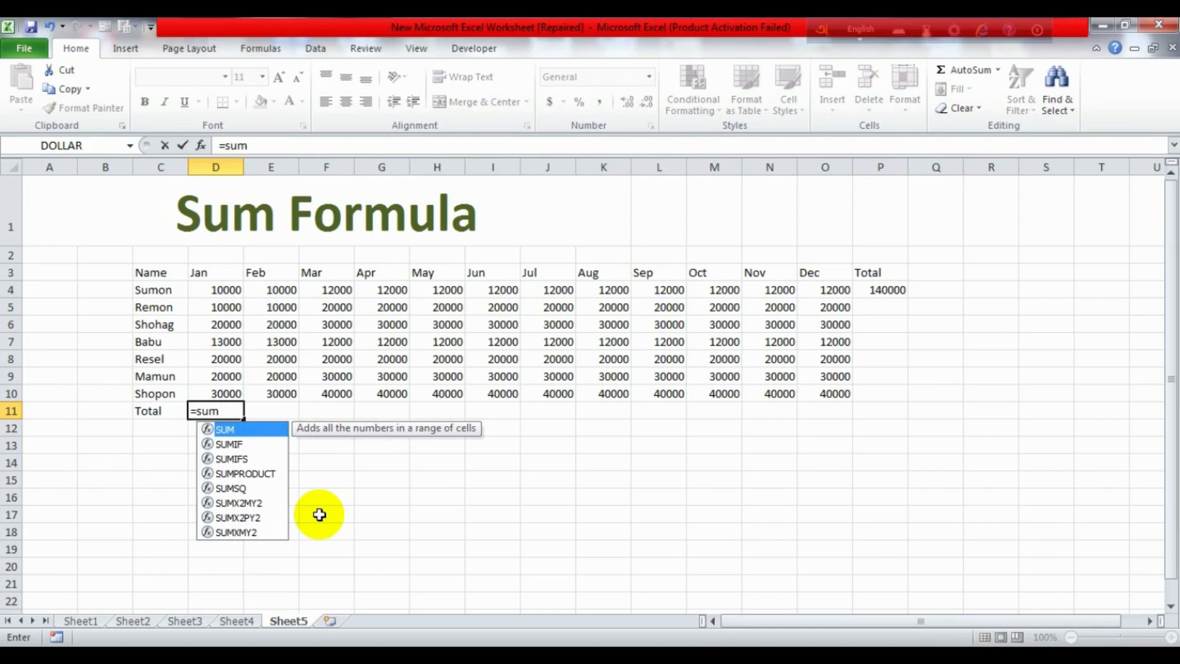
text(()
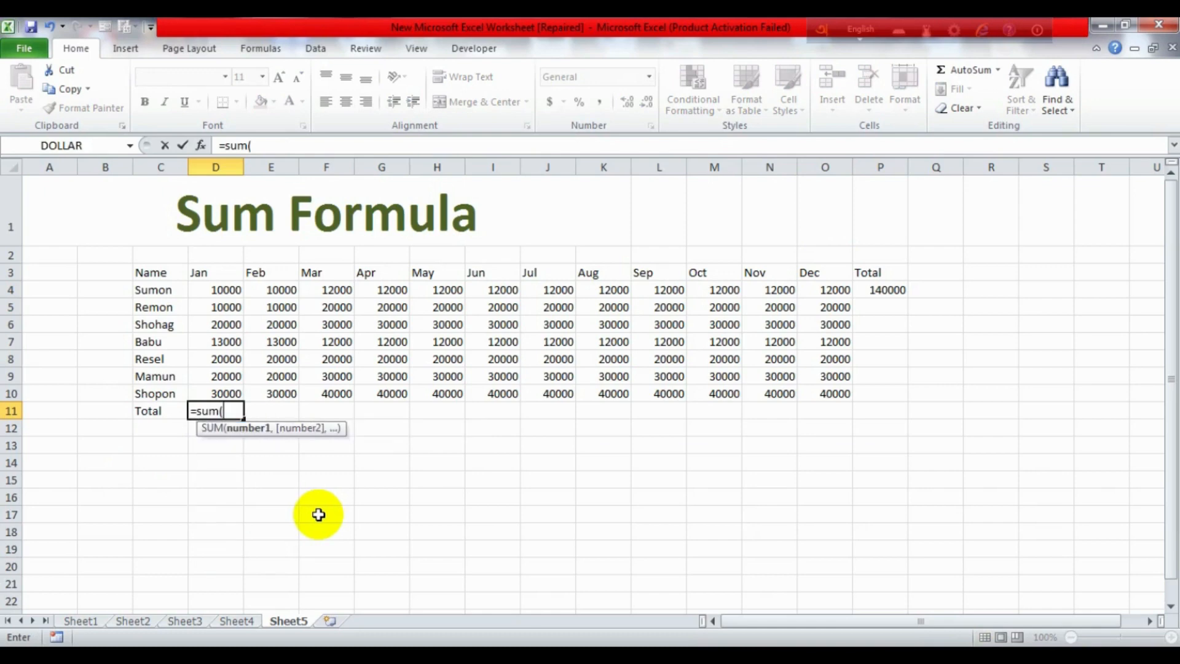
click(231, 291)
drag(231, 291, 229, 385)
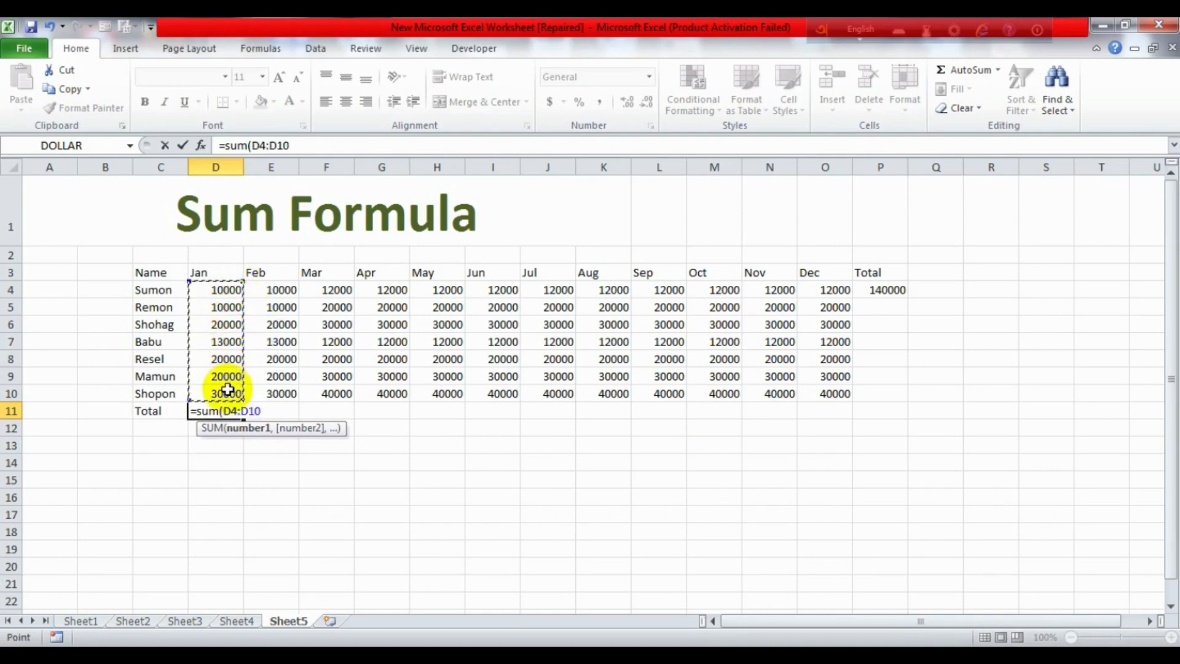
text())
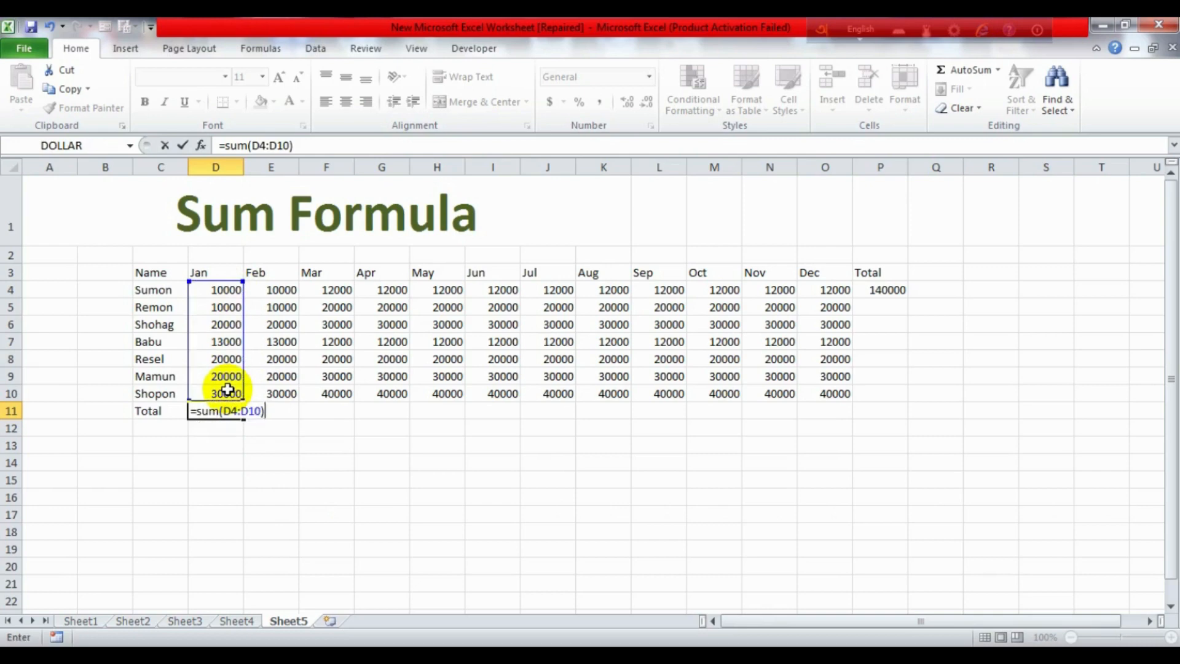
key(Return)
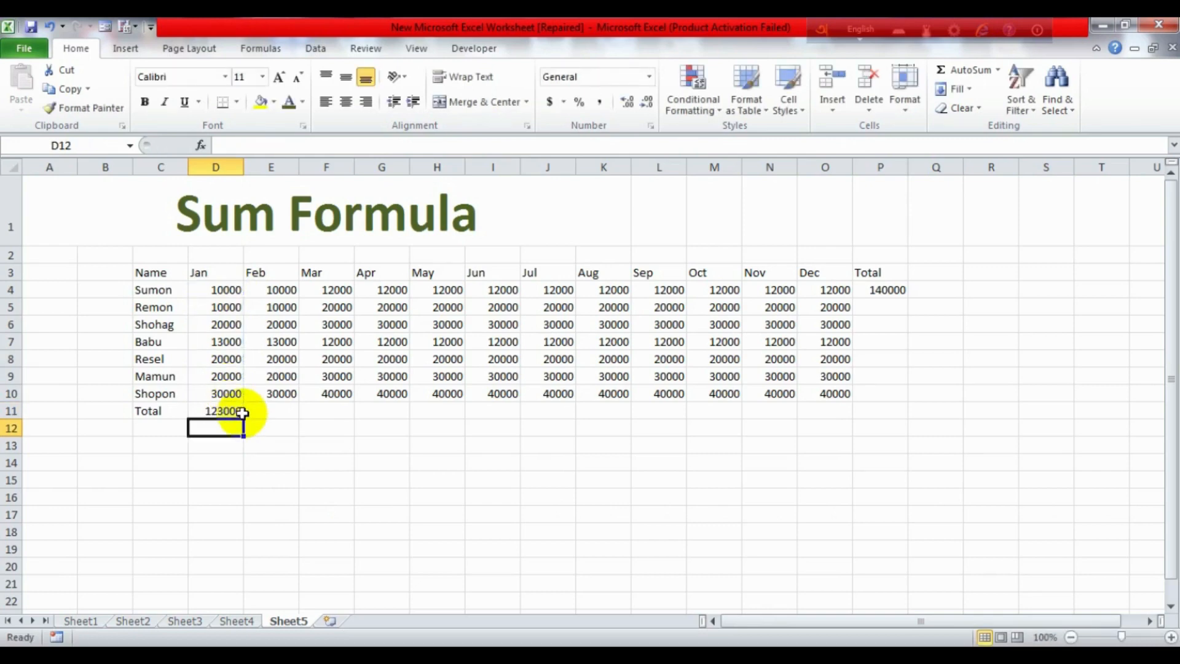
click(257, 446)
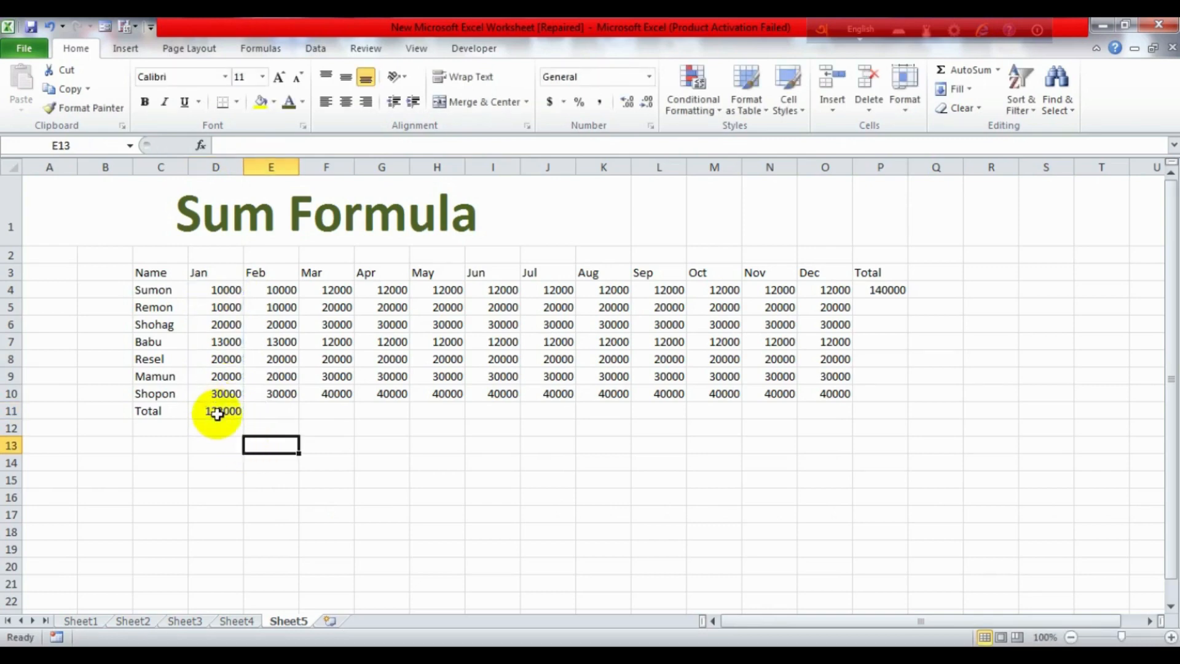
Step: Review the January total's formula in cell D11, then delete it from the cell
click(217, 414)
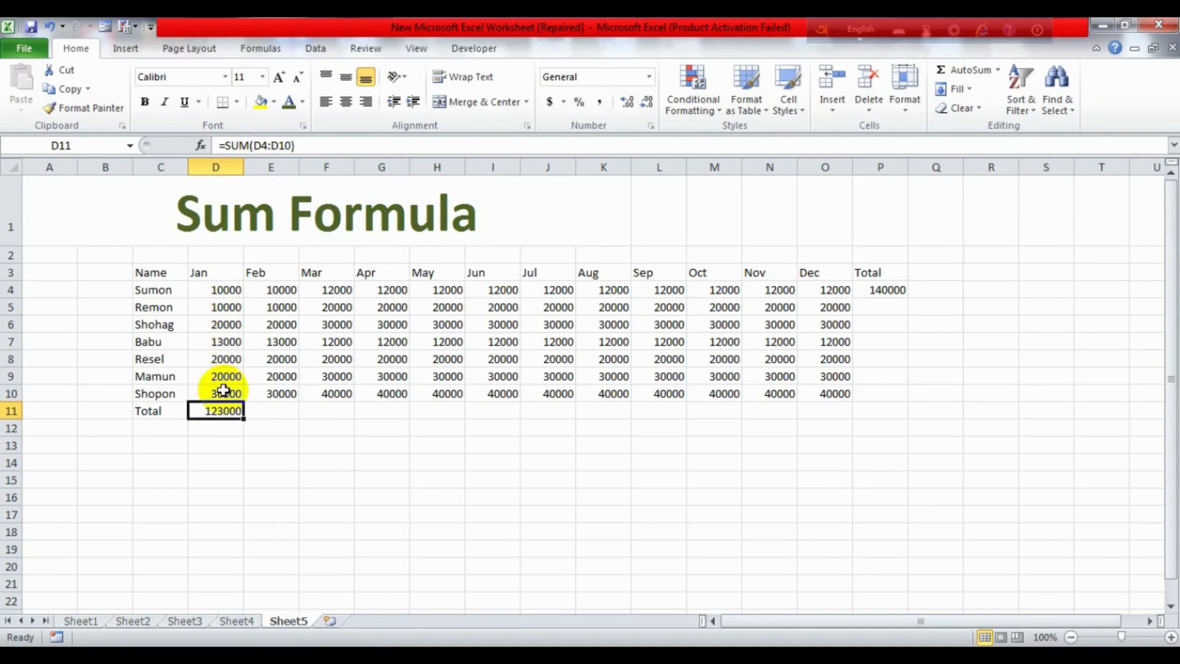
click(261, 461)
click(203, 413)
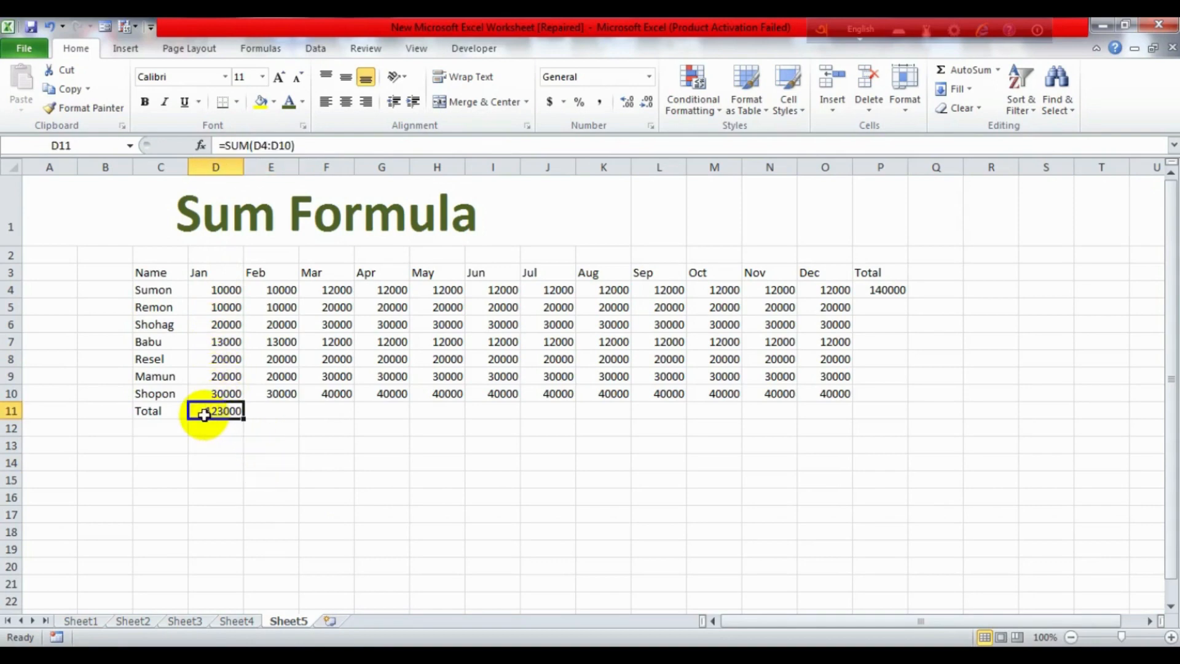
key(Delete)
click(222, 460)
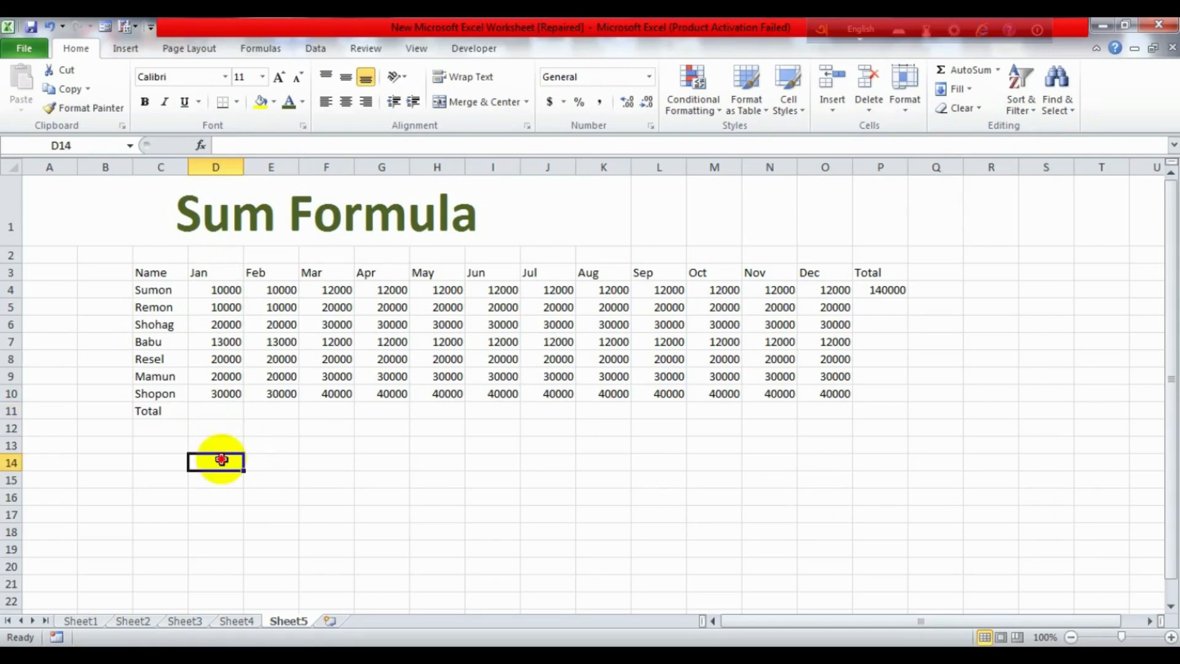
Step: Enter the formula =sum(d4:d10) in cell D11, writing out the cell range, to total the January amounts
click(220, 408)
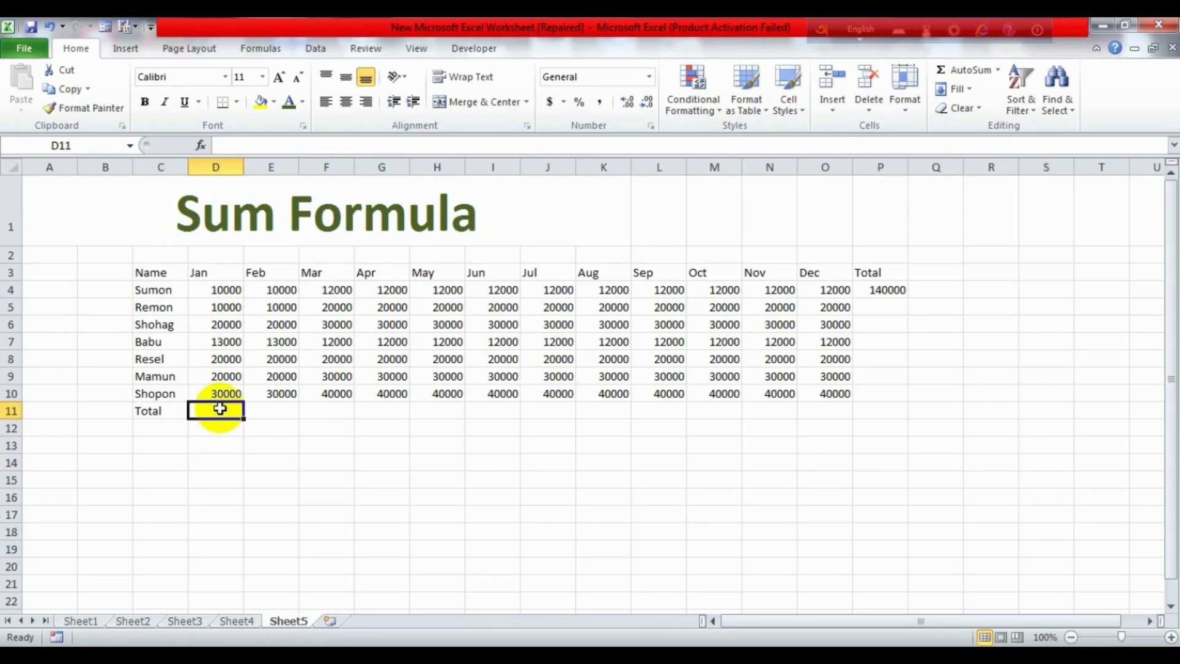
text(=)
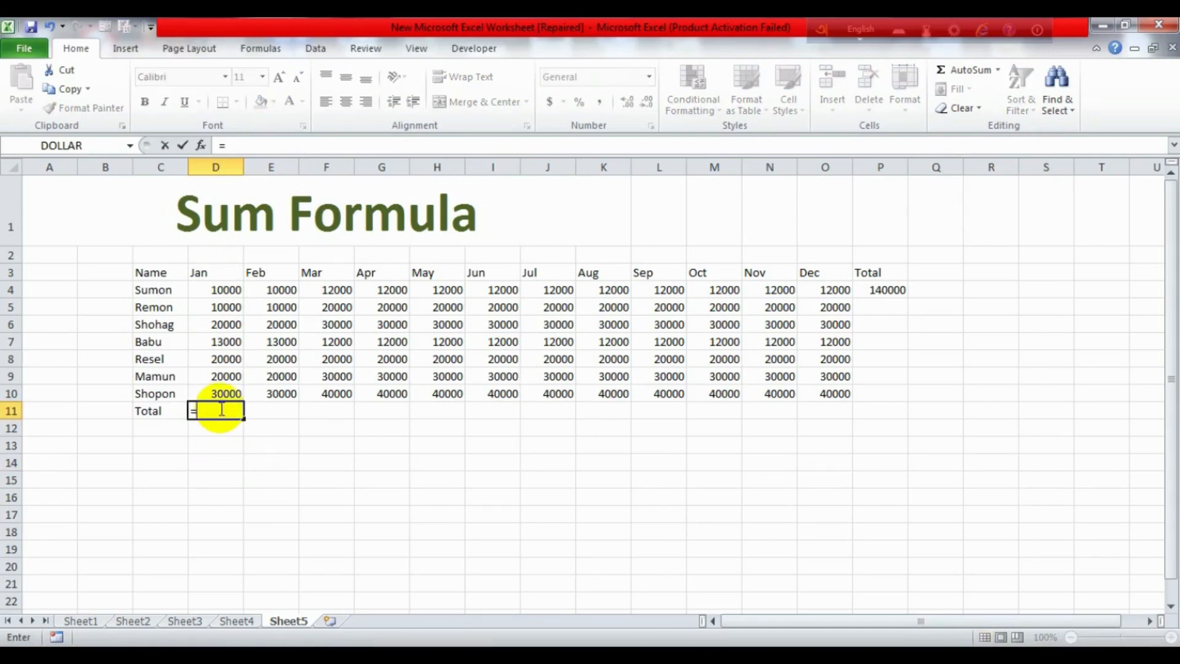
text(sum)
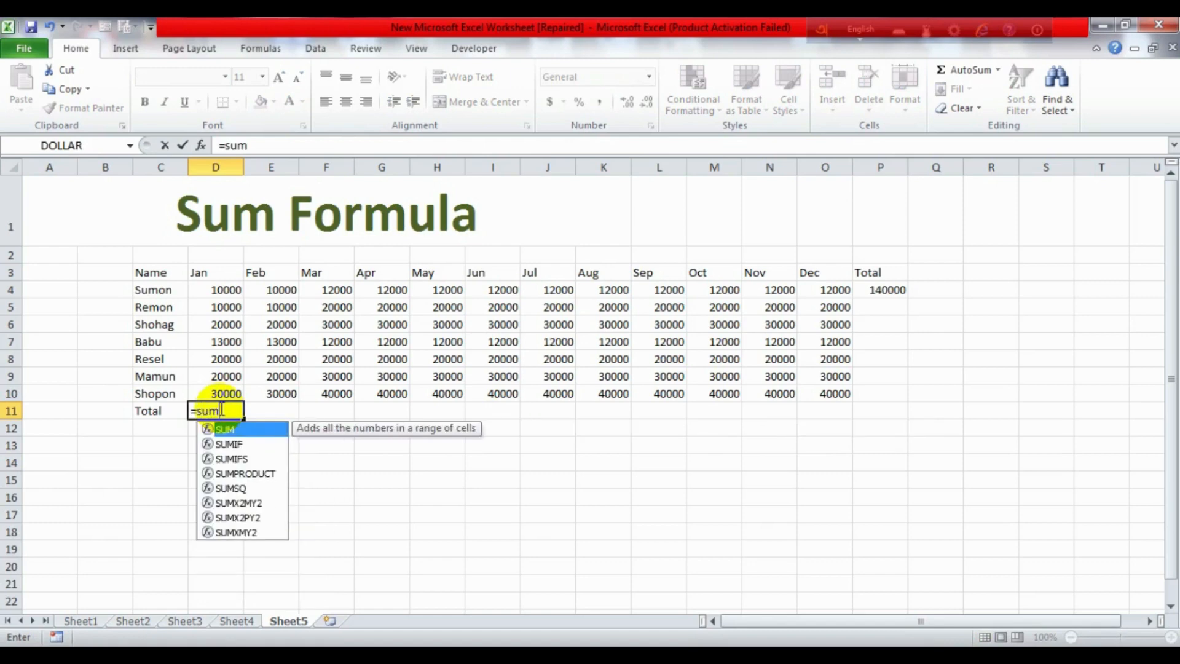
text(()
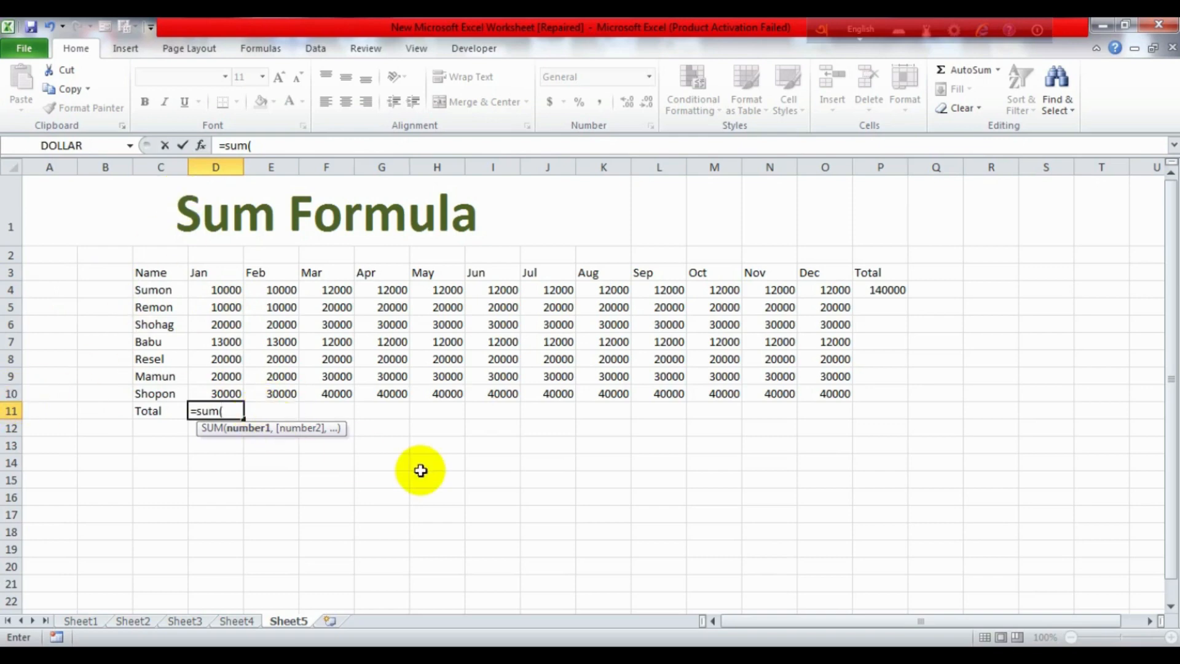
text(d4:d10)
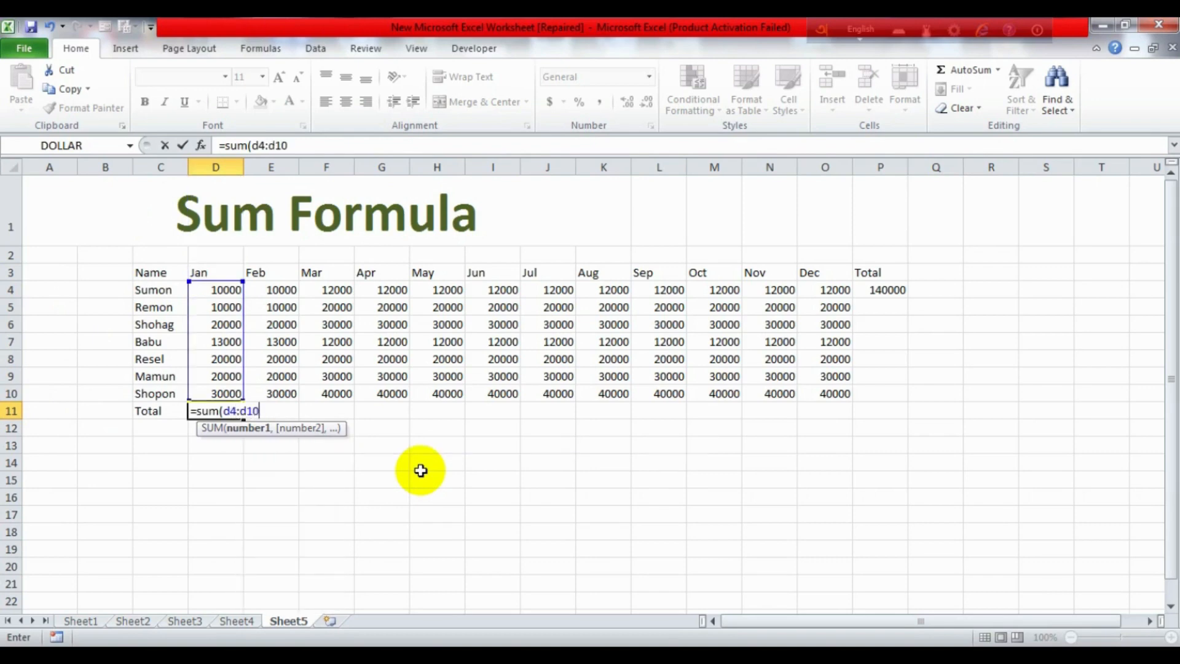
text())
key(Return)
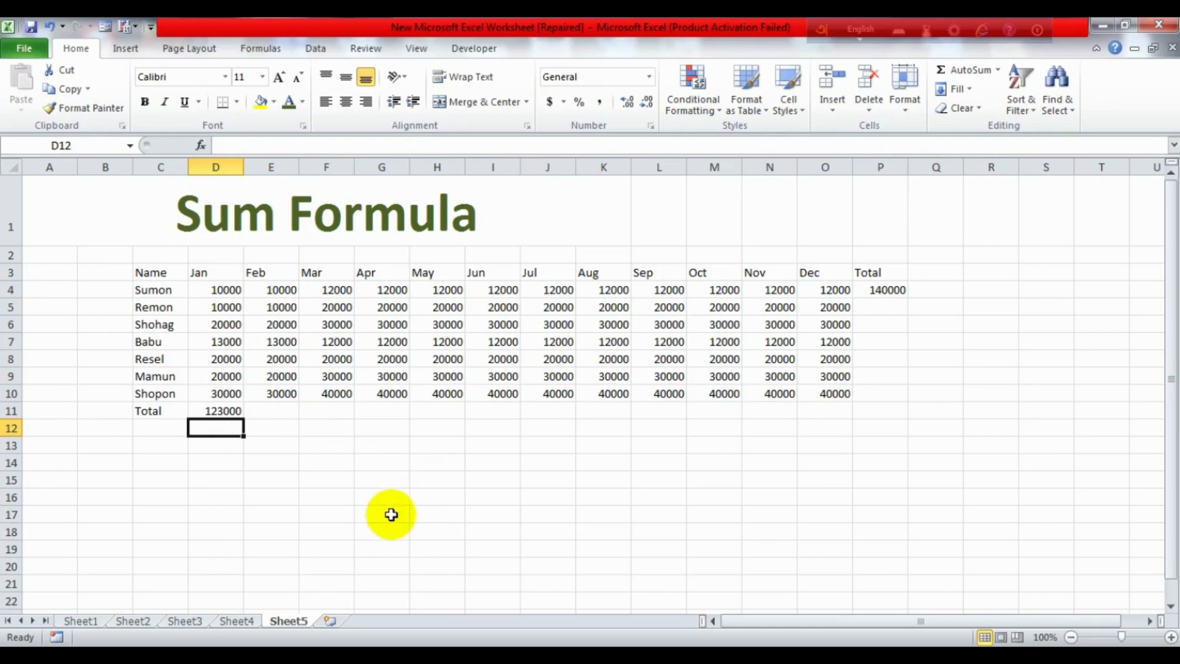
Step: Copy the January total formula in D11 across the Total row through December, cell O11
click(233, 410)
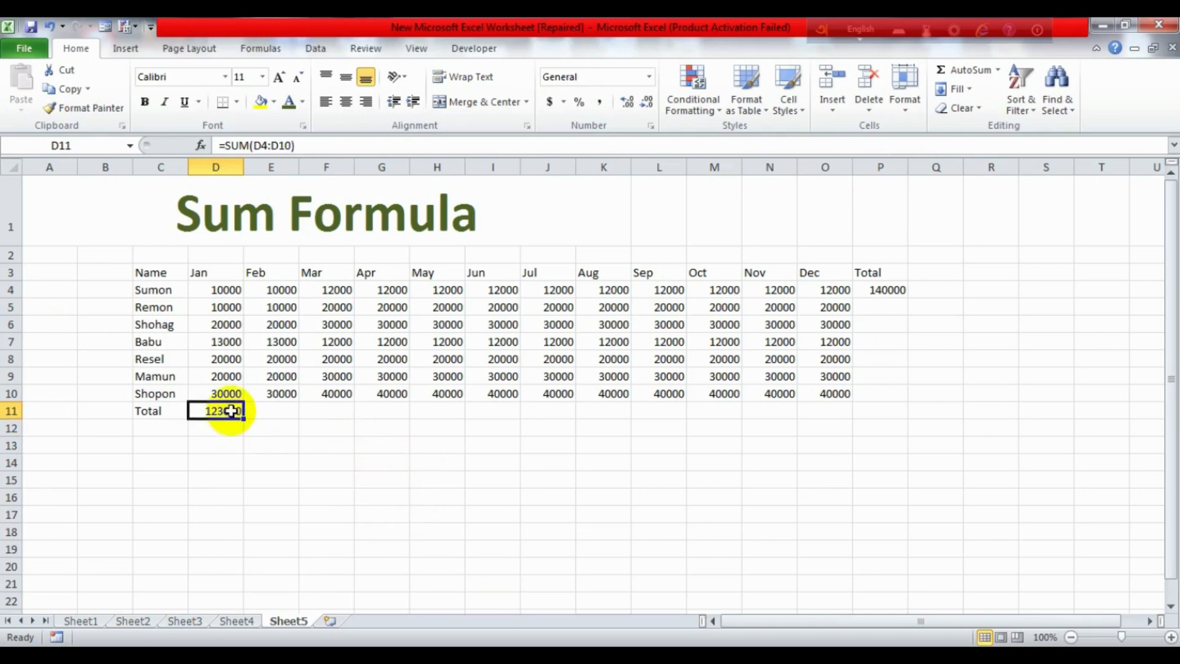
drag(245, 421, 840, 424)
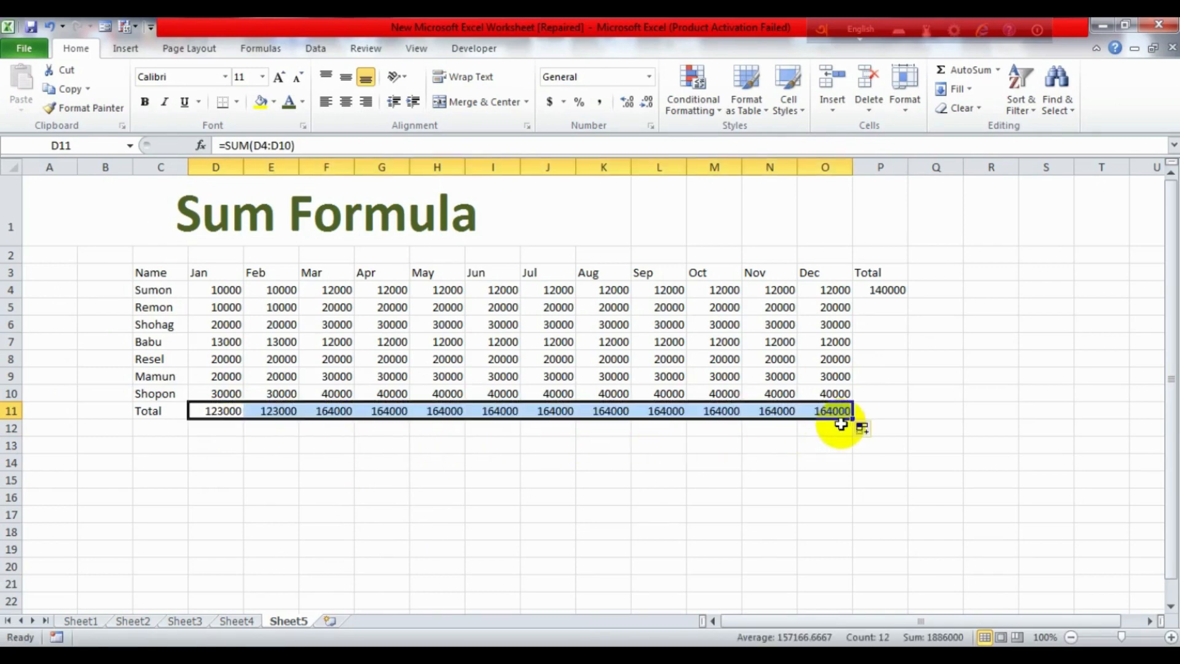
click(825, 463)
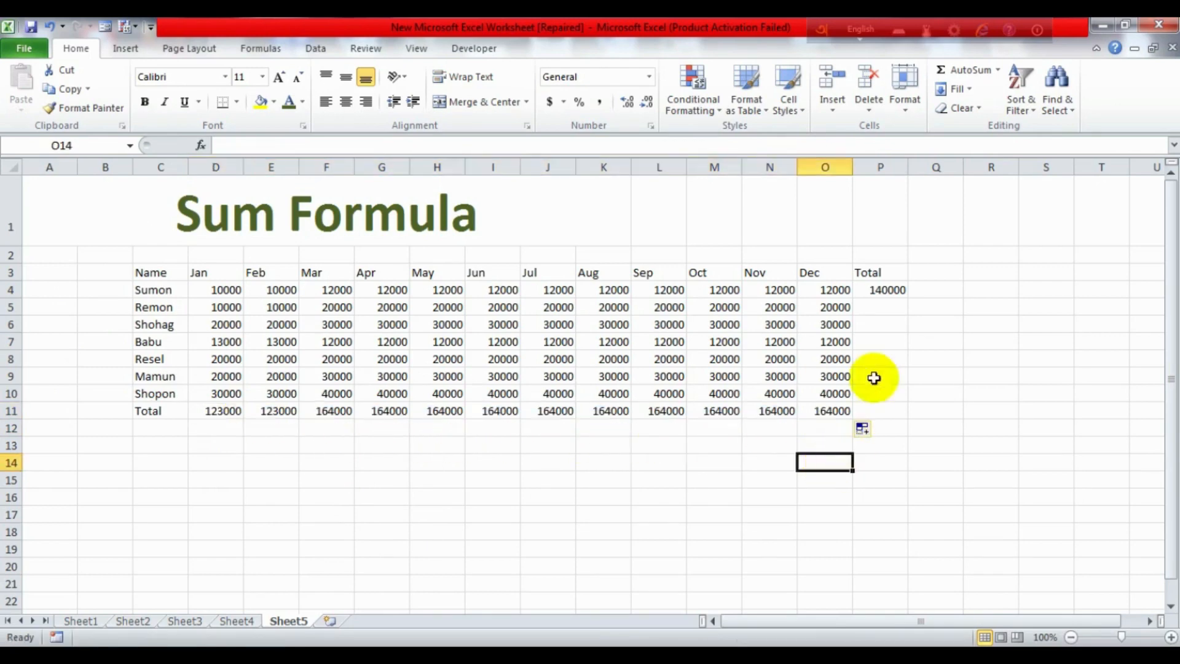
Step: Copy the first person's yearly total formula in P4 down the Total column to P10
click(891, 292)
drag(908, 298, 908, 405)
click(767, 495)
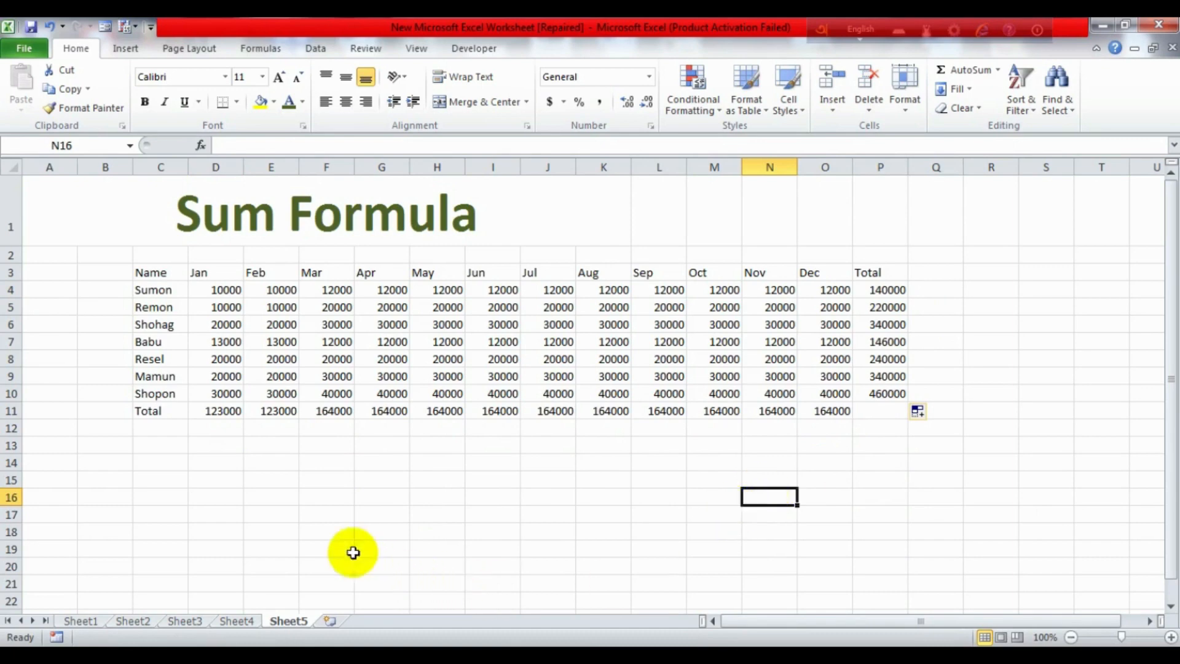
Step: Enlarge the sheet view to 136% and select the alternate names in cells C4, C6, C8 and C10 together
click(261, 496)
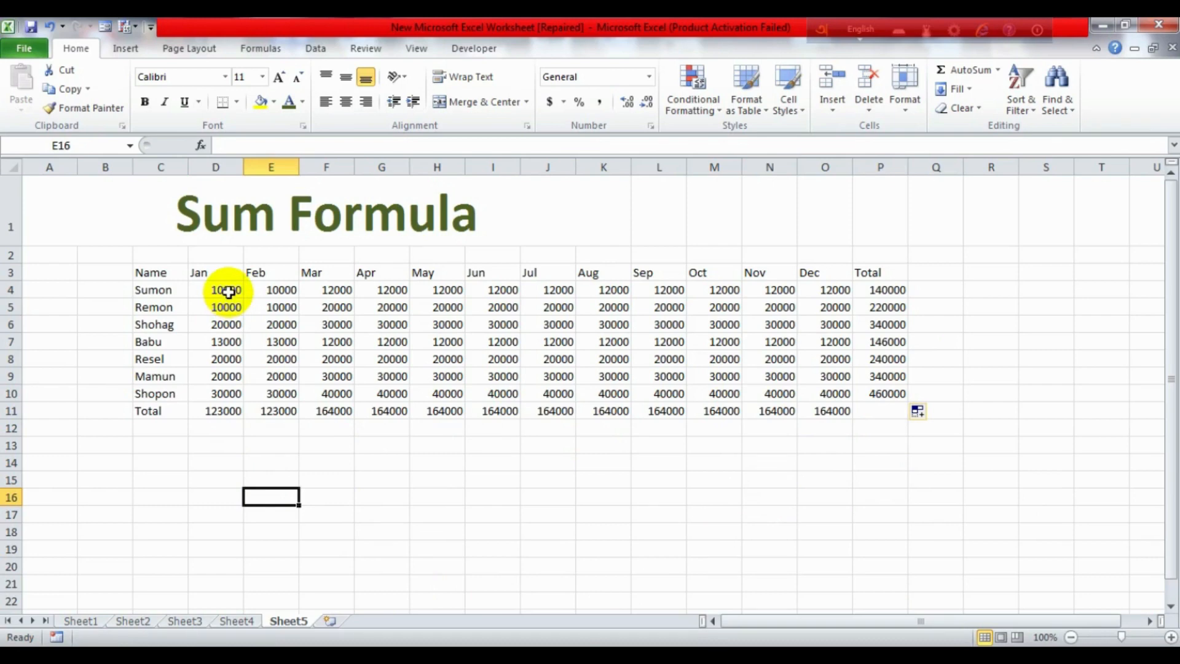
click(158, 289)
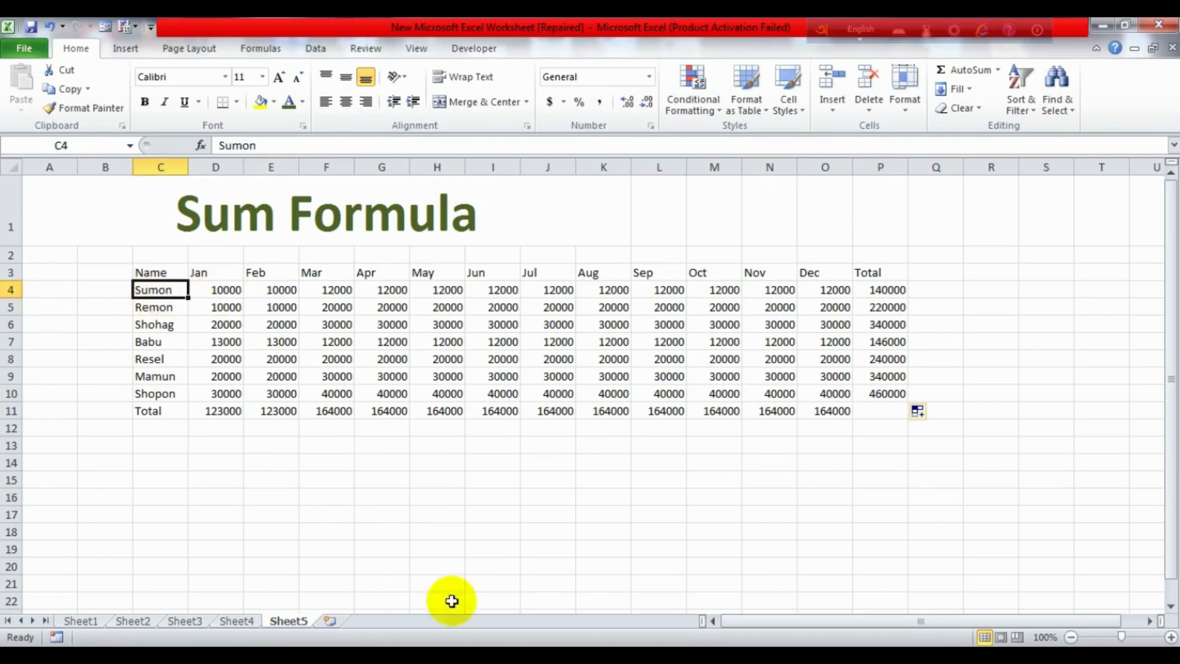
drag(1121, 637, 1126, 637)
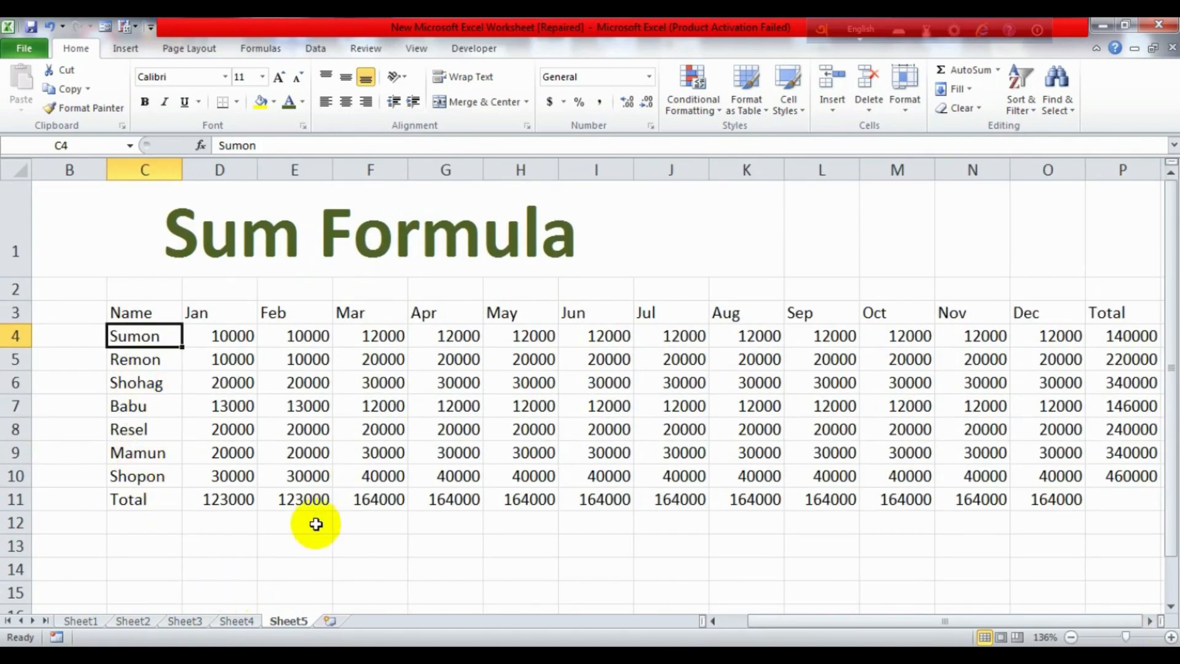
click(237, 546)
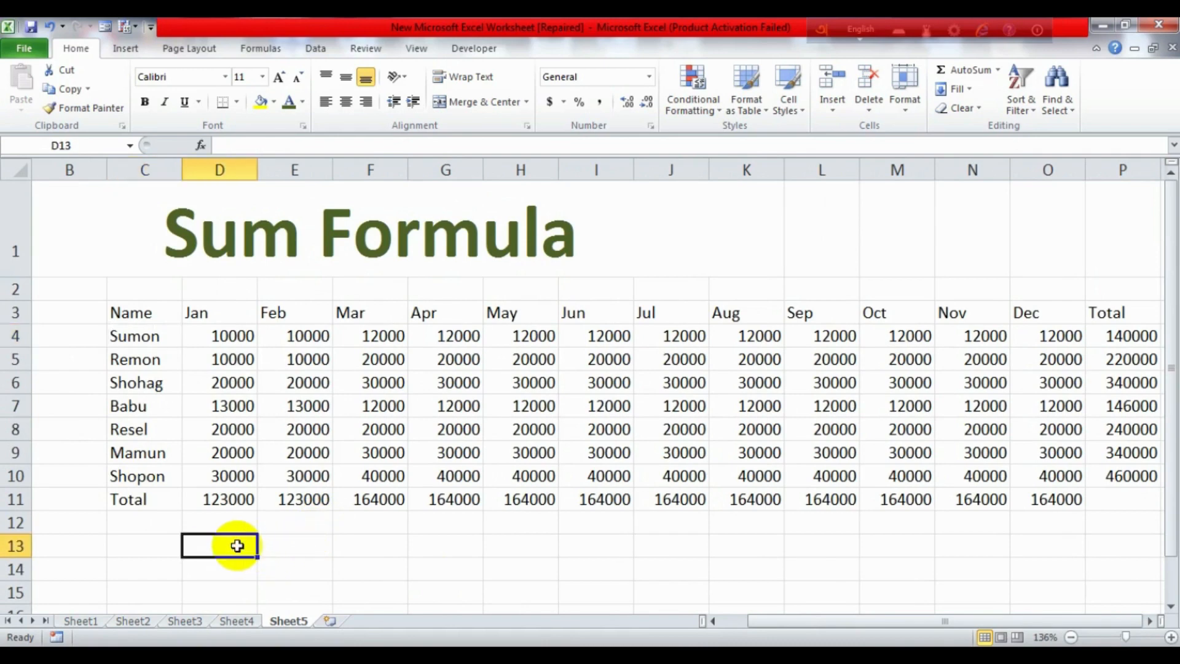
click(157, 328)
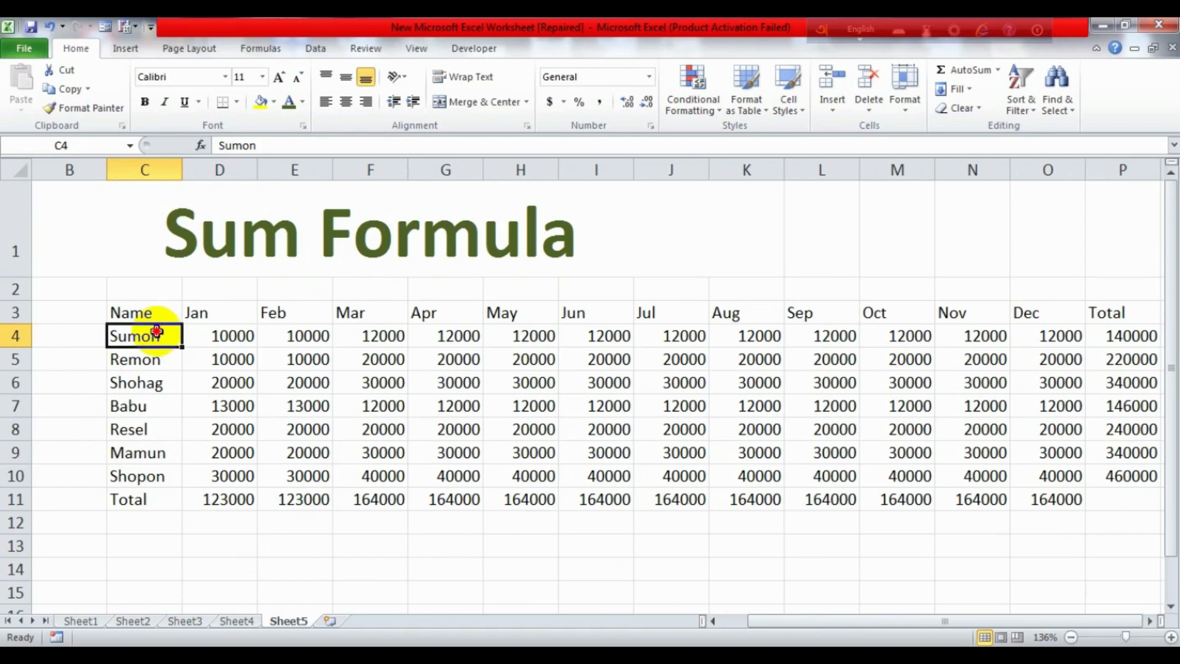
ctrl+click(152, 384)
ctrl+click(134, 429)
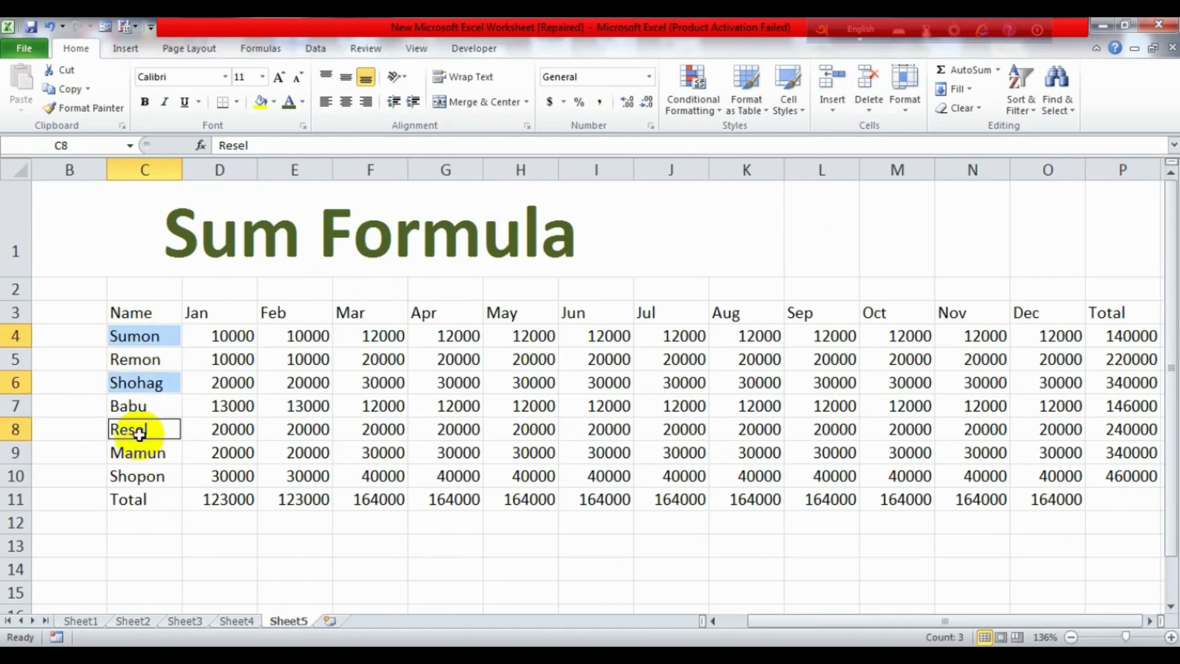
ctrl+click(155, 477)
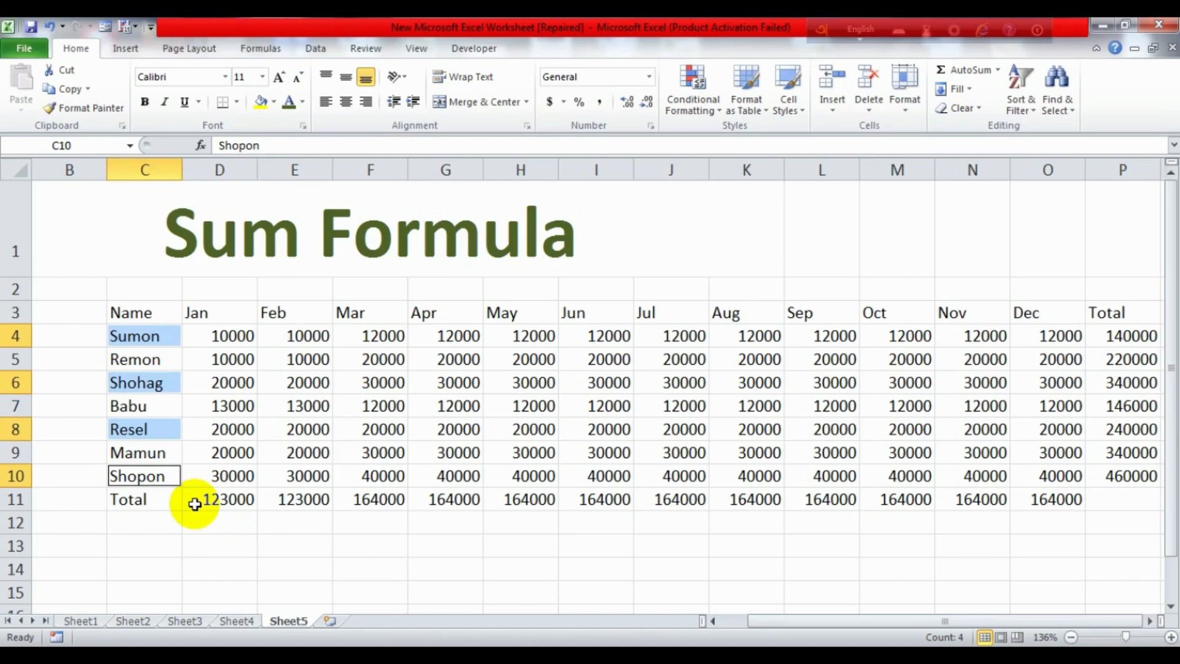
Step: Enter the formula =D4+D6+D8+D10 in cell D13 to add the January amounts of every other person, then review it
click(227, 551)
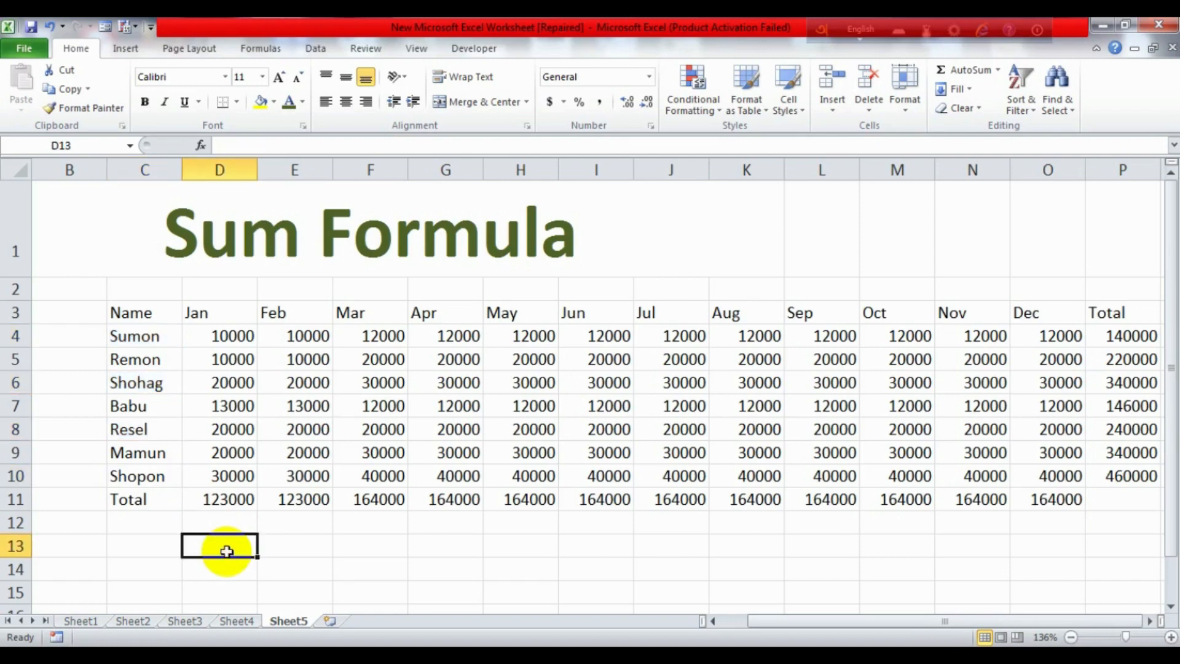
text(=)
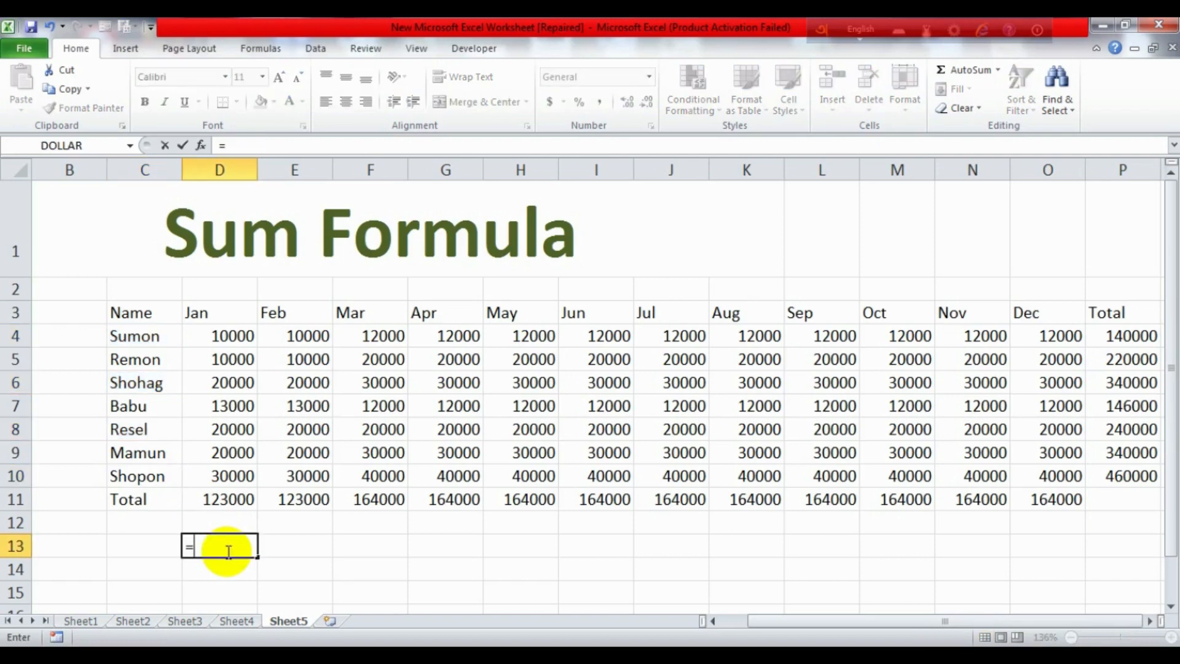
text(su)
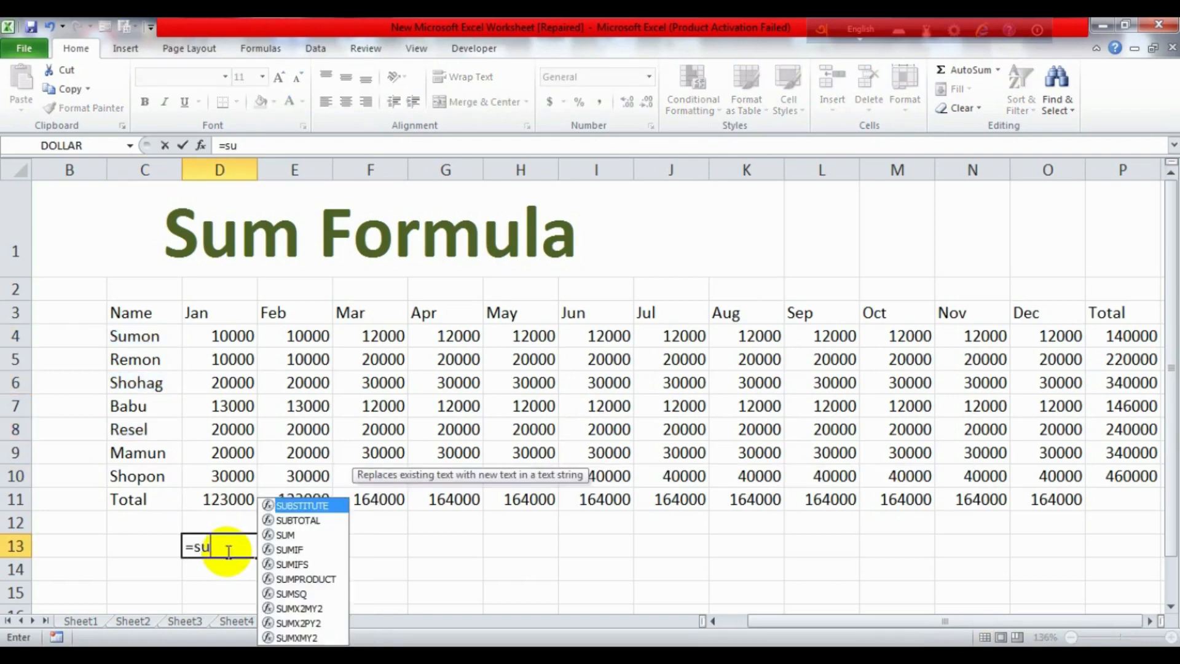
key(BackSpace)
key(BackSpace)
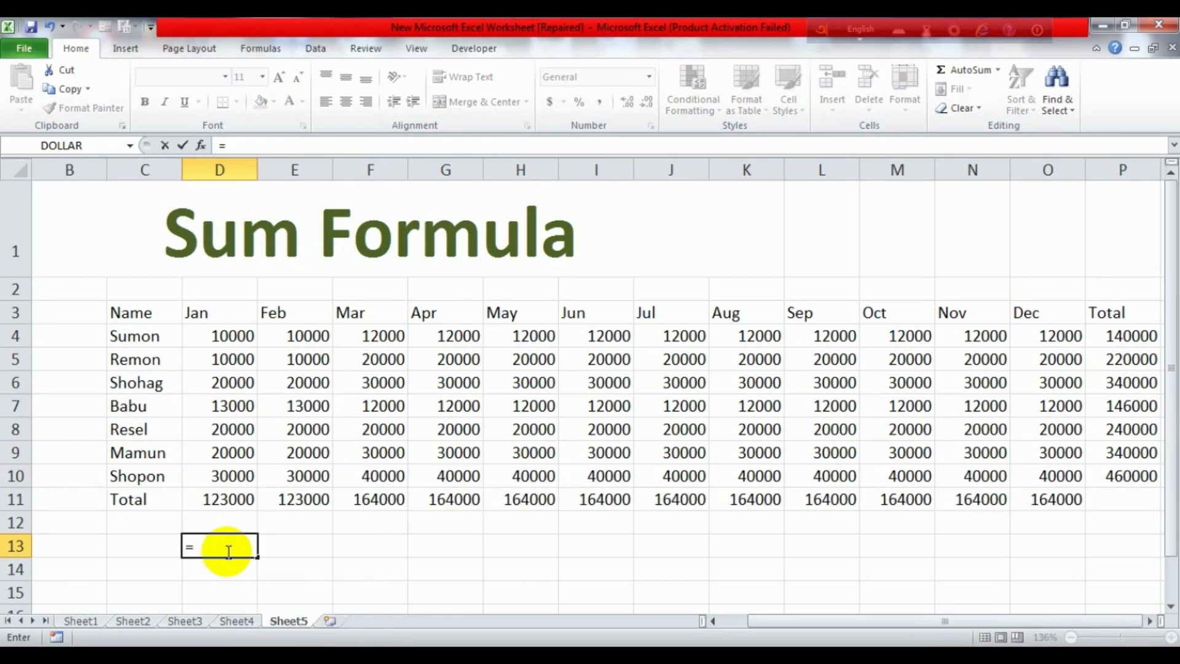
click(233, 333)
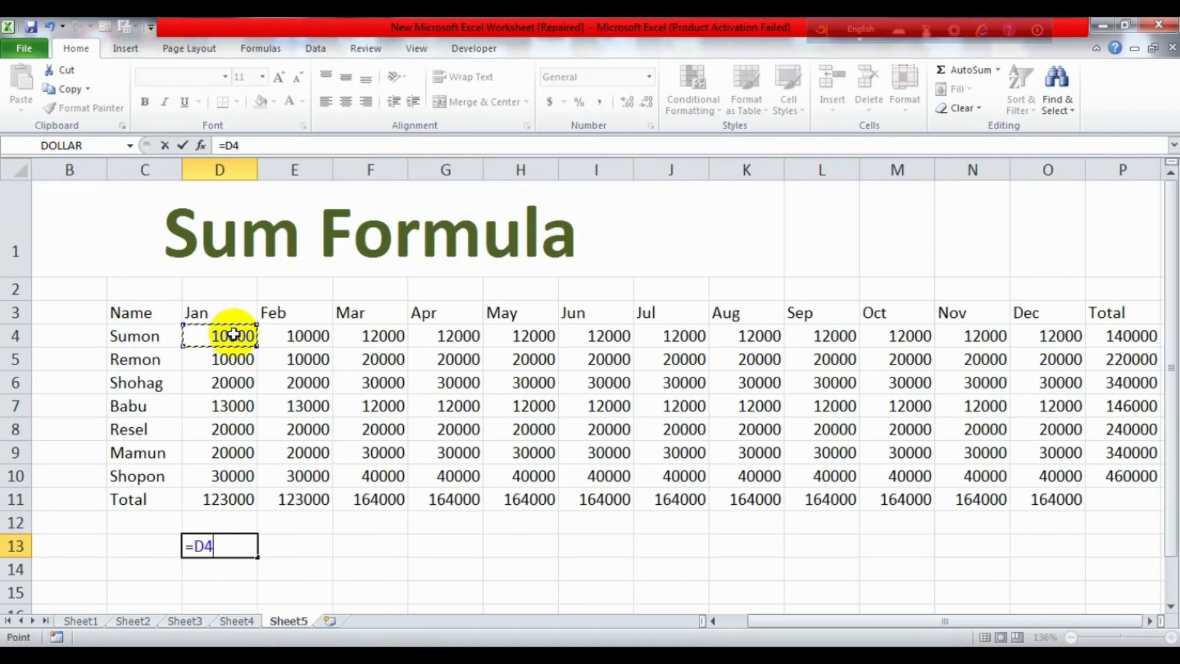
text(+)
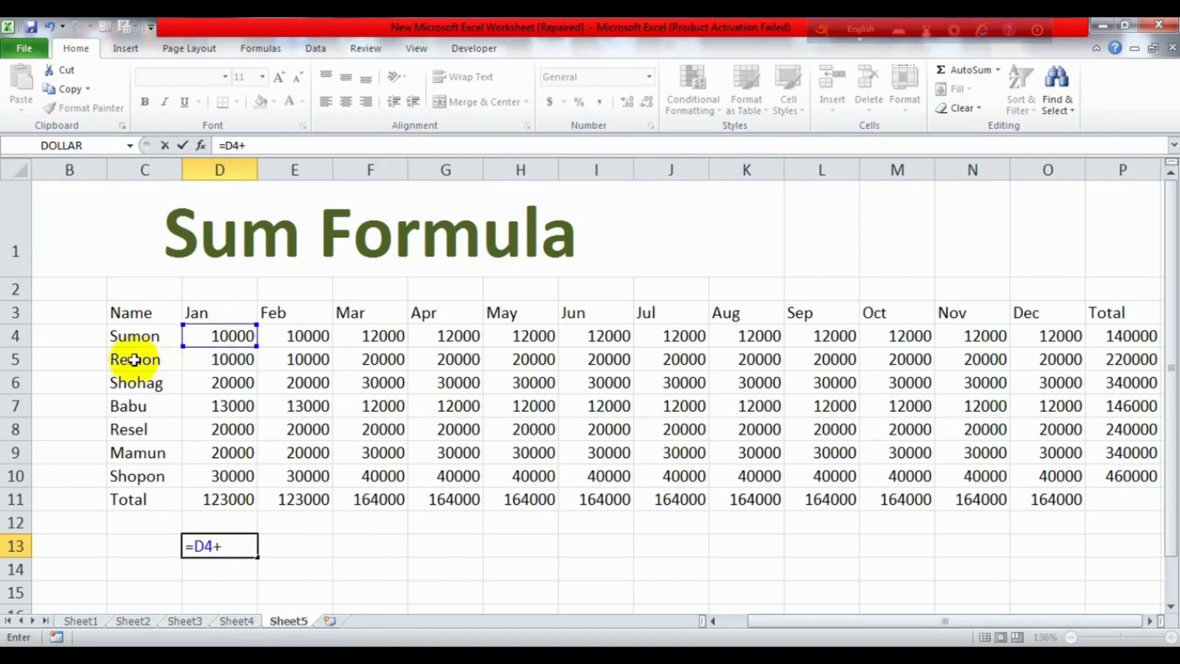
click(238, 379)
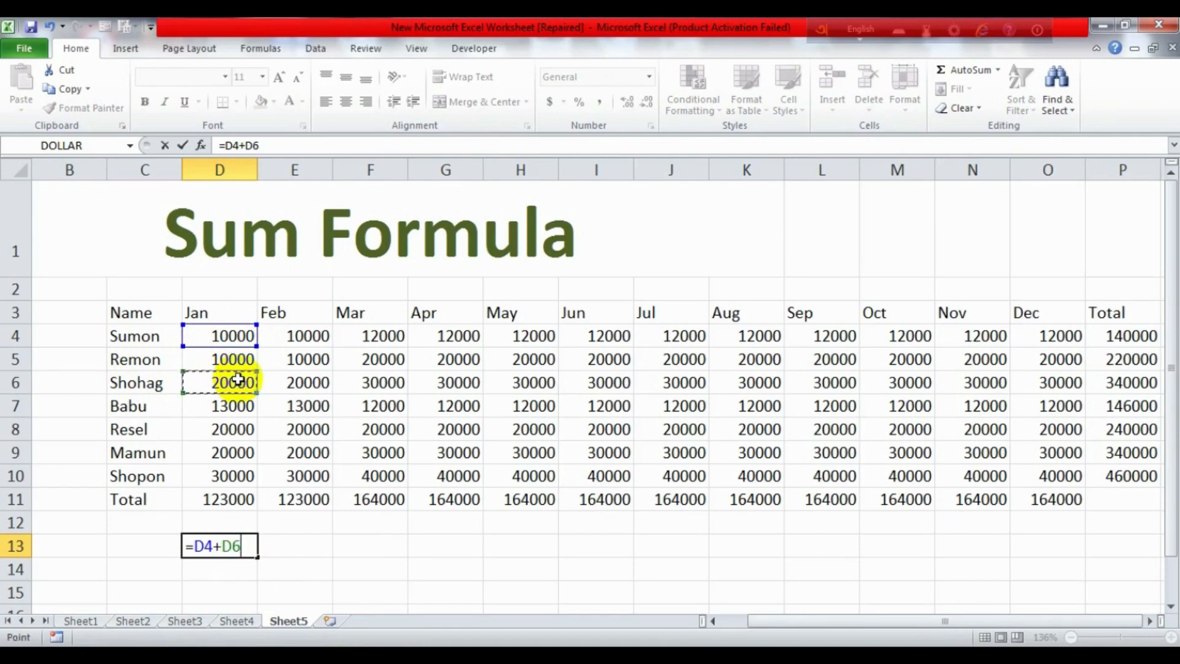
text(+)
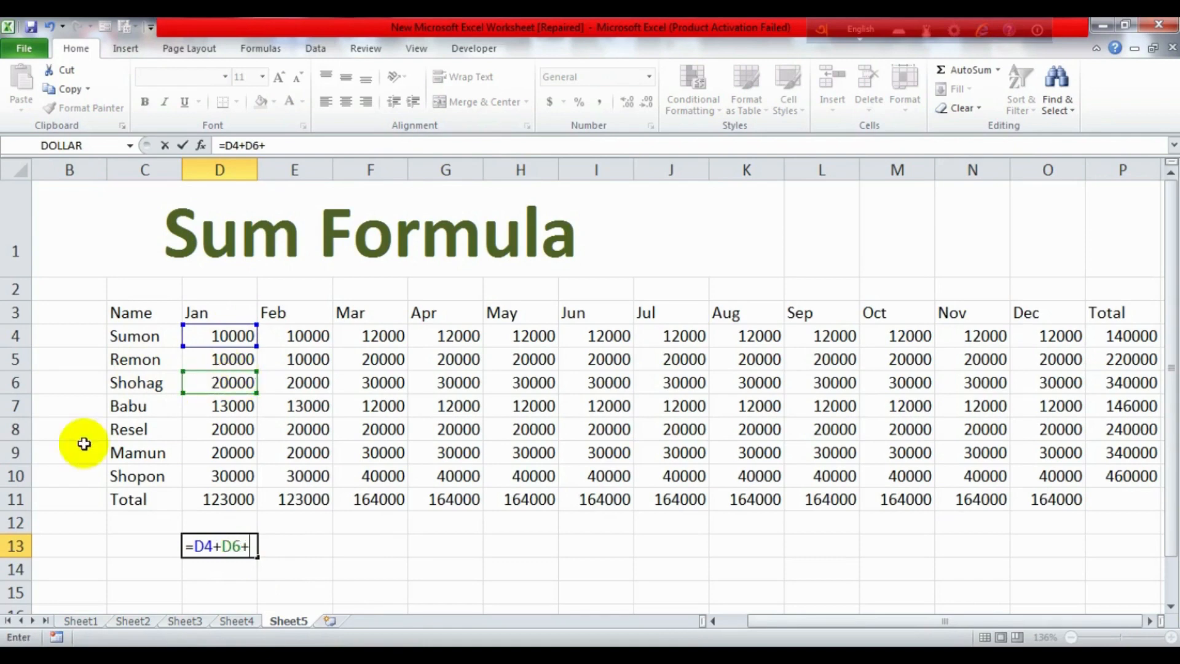
click(219, 431)
text(+)
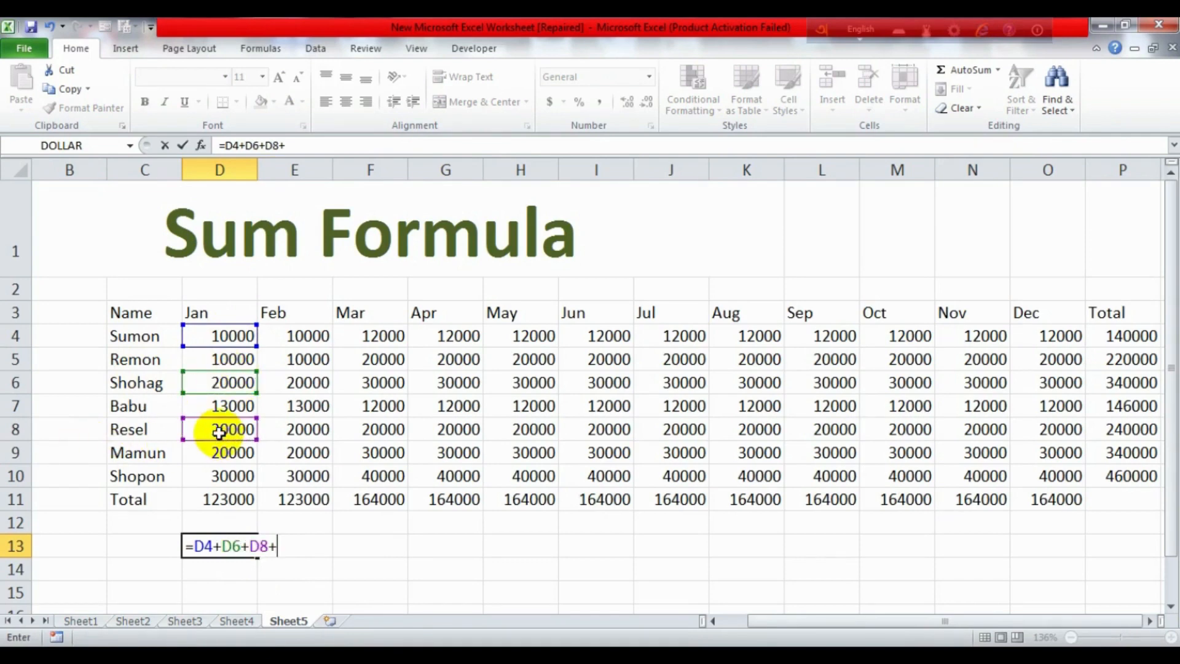
click(223, 476)
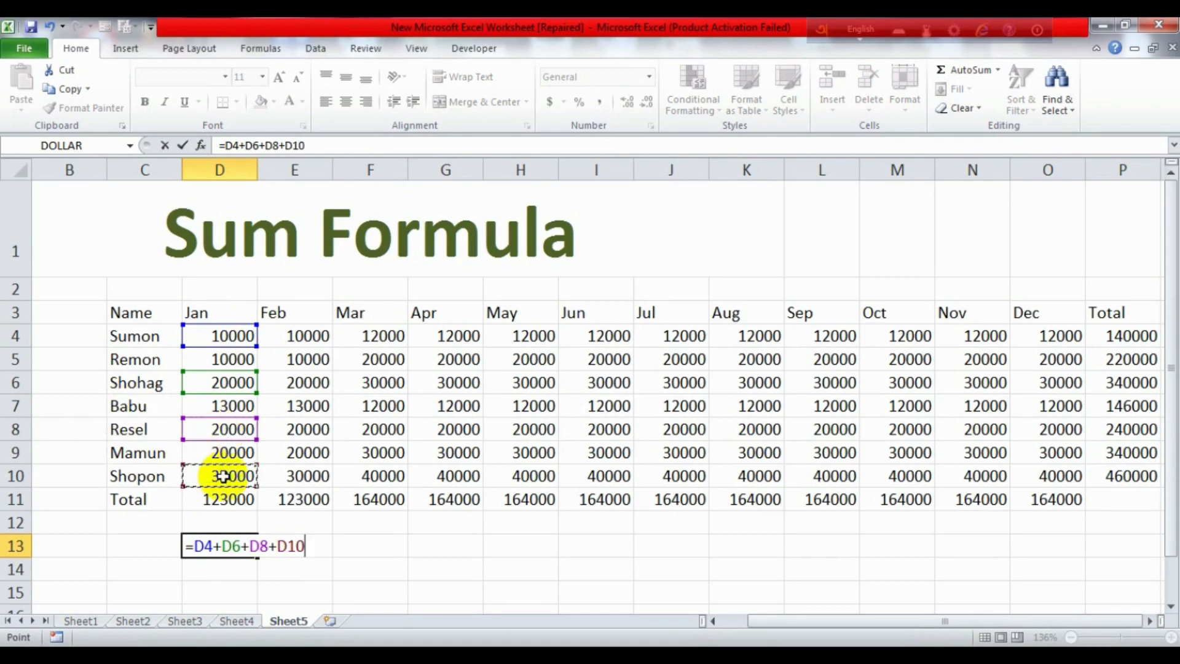
key(Return)
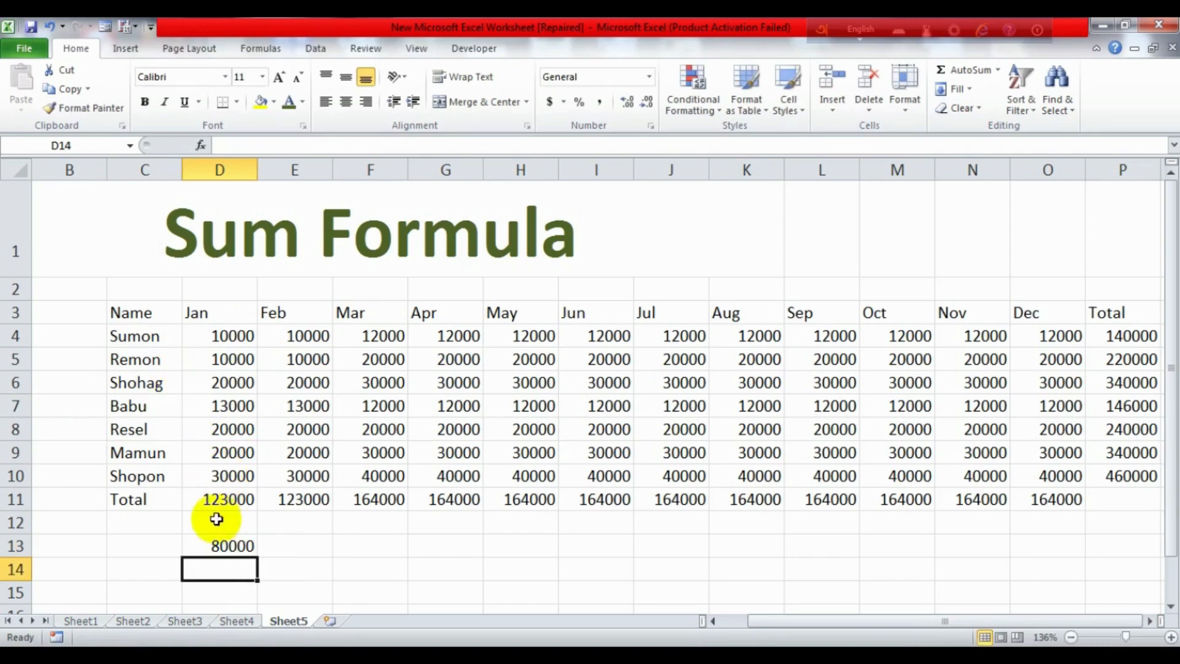
click(209, 546)
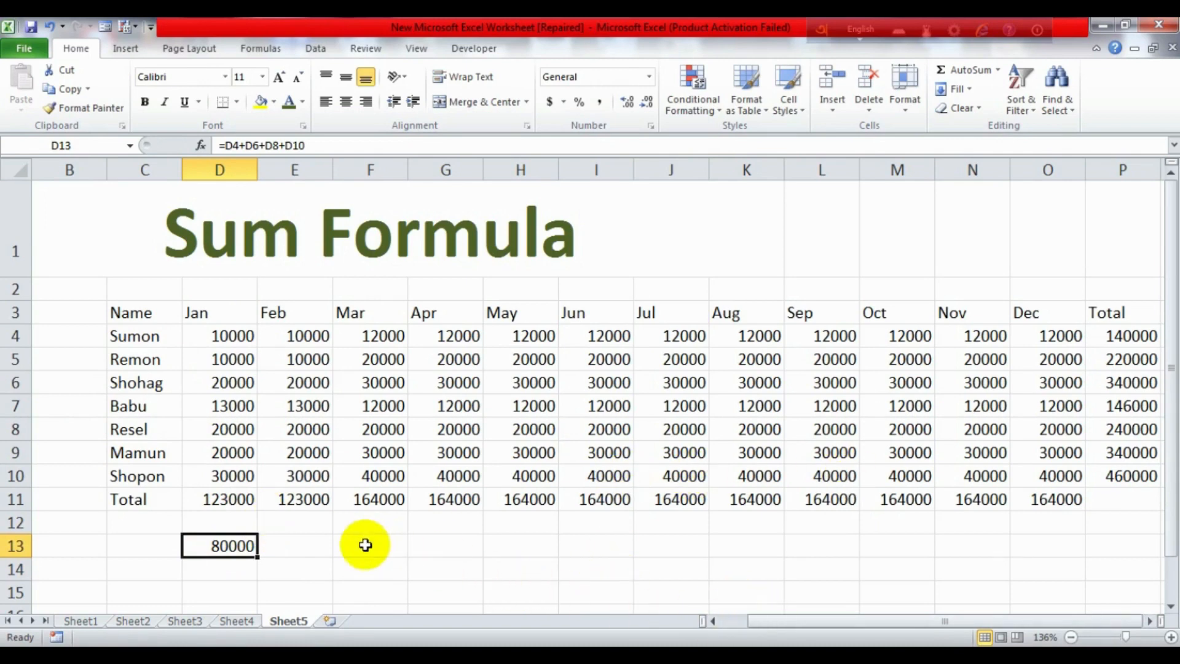
Step: Enter the scattered sample values 3000 in cell E15, 2000 in G17 and 4000 in J16 below the table
scroll(360, 562, down, 4)
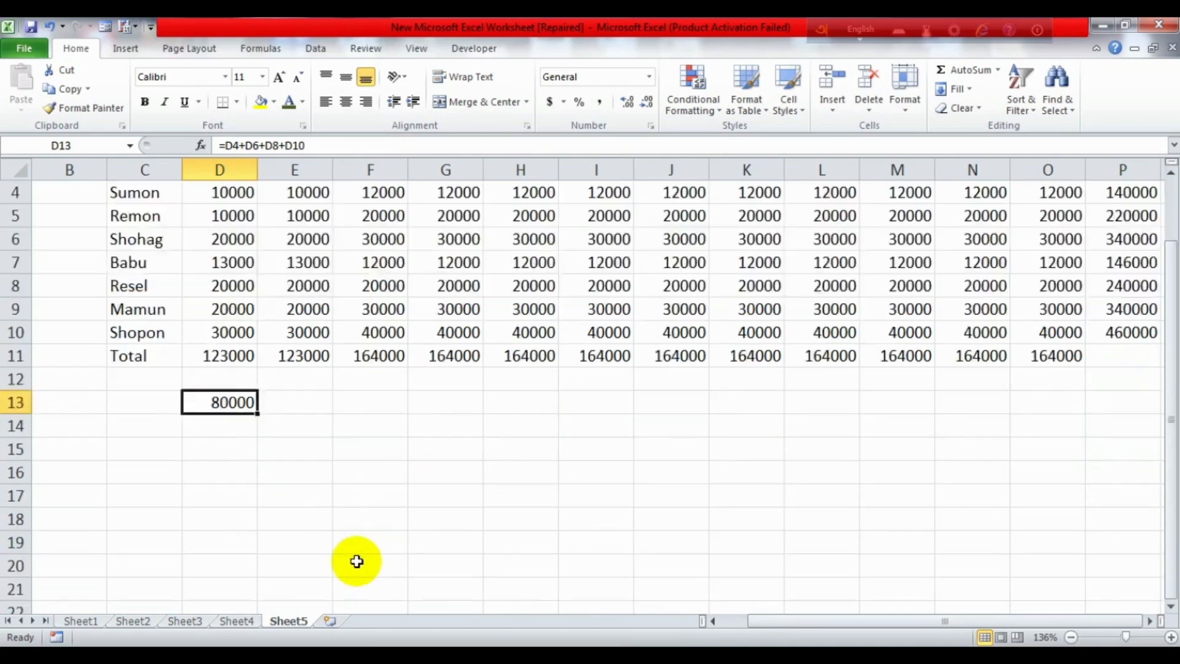
scroll(356, 559, up, 1)
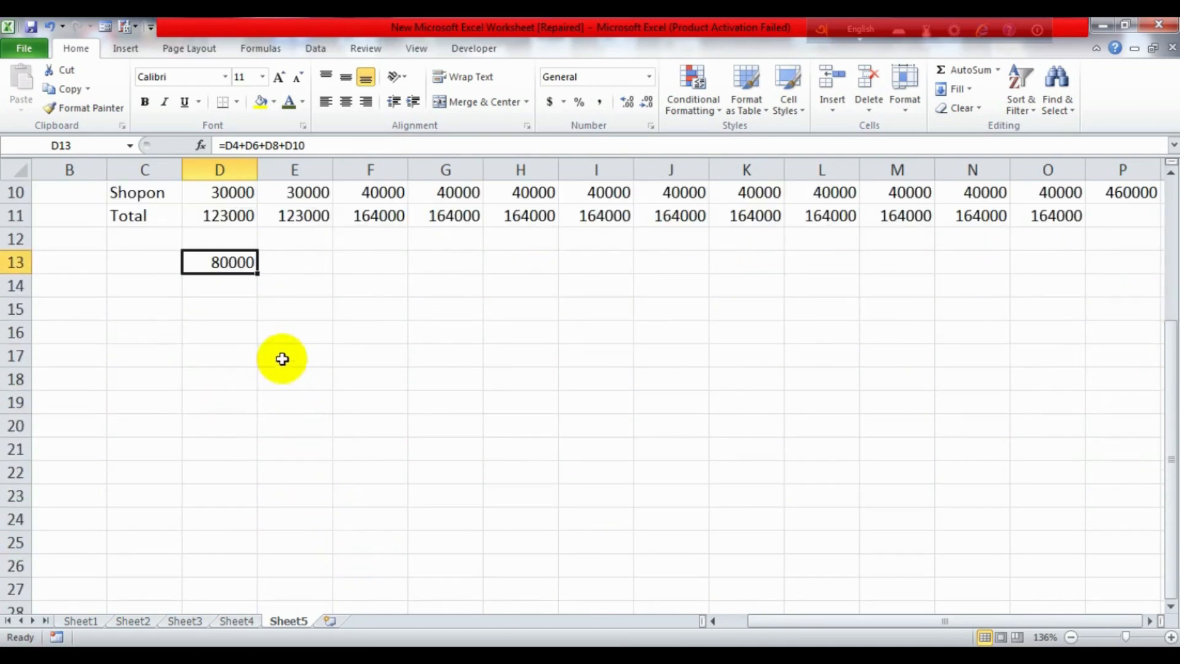
click(287, 314)
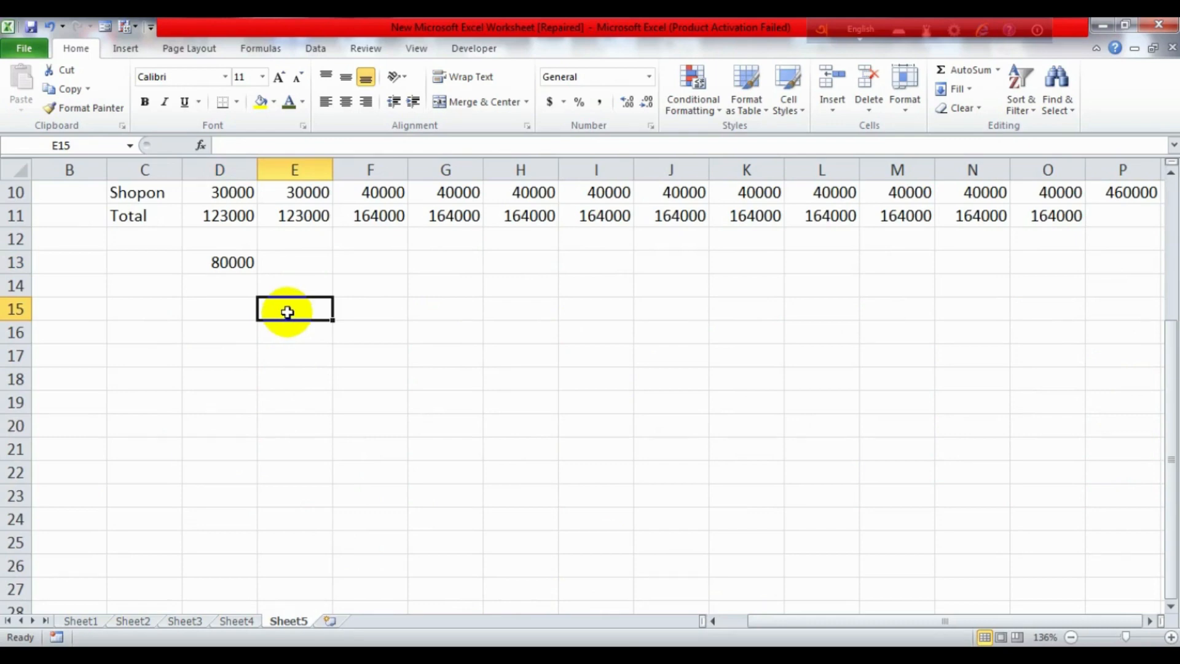
text(3000)
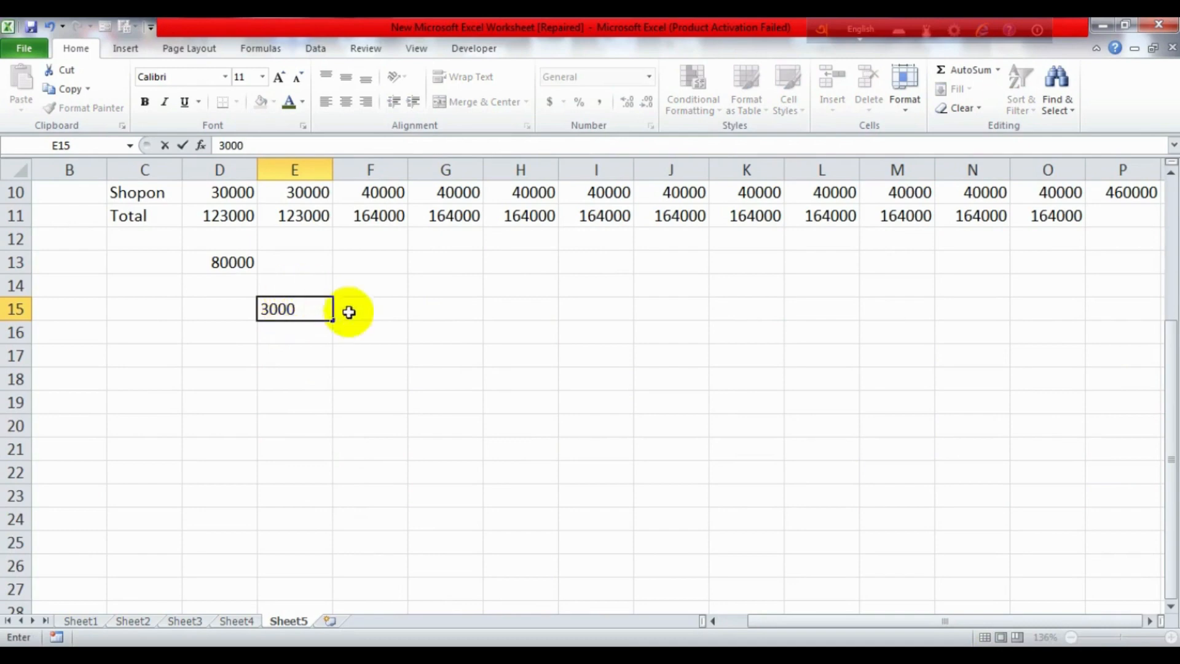
click(454, 363)
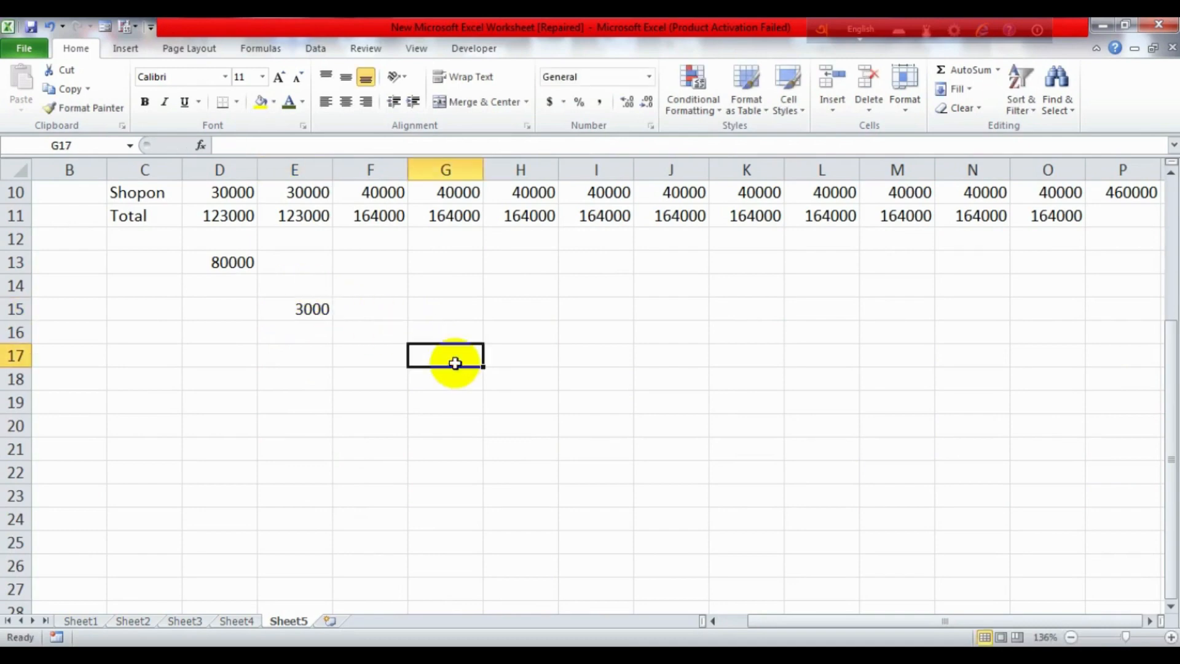
text(2000)
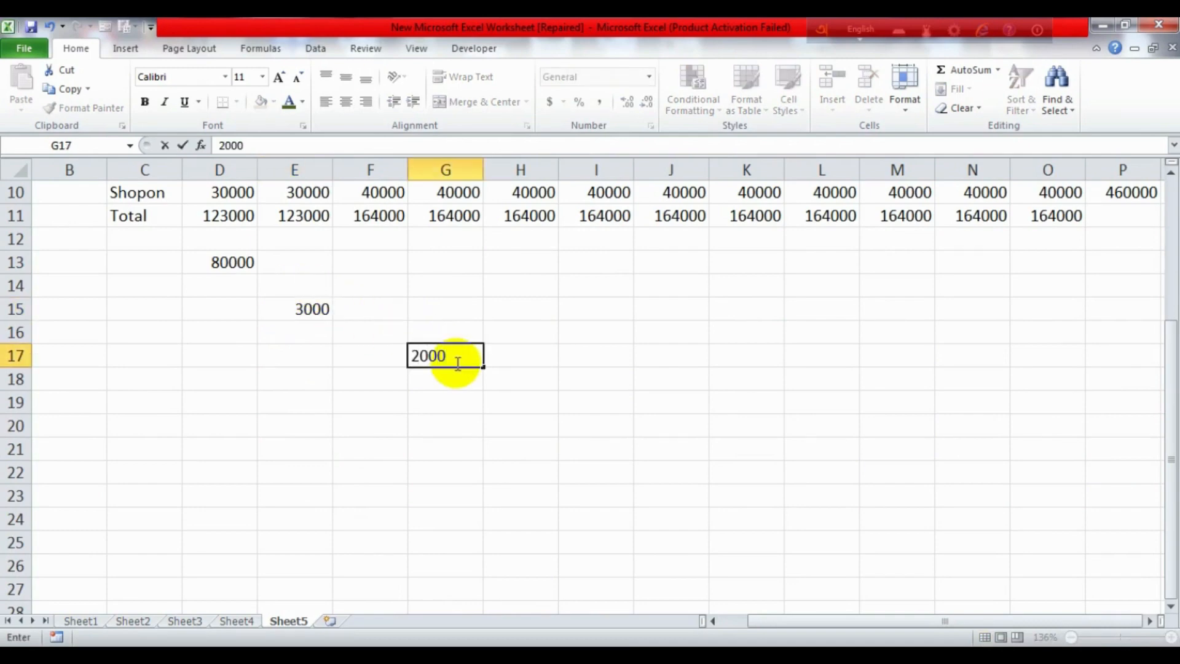
click(670, 328)
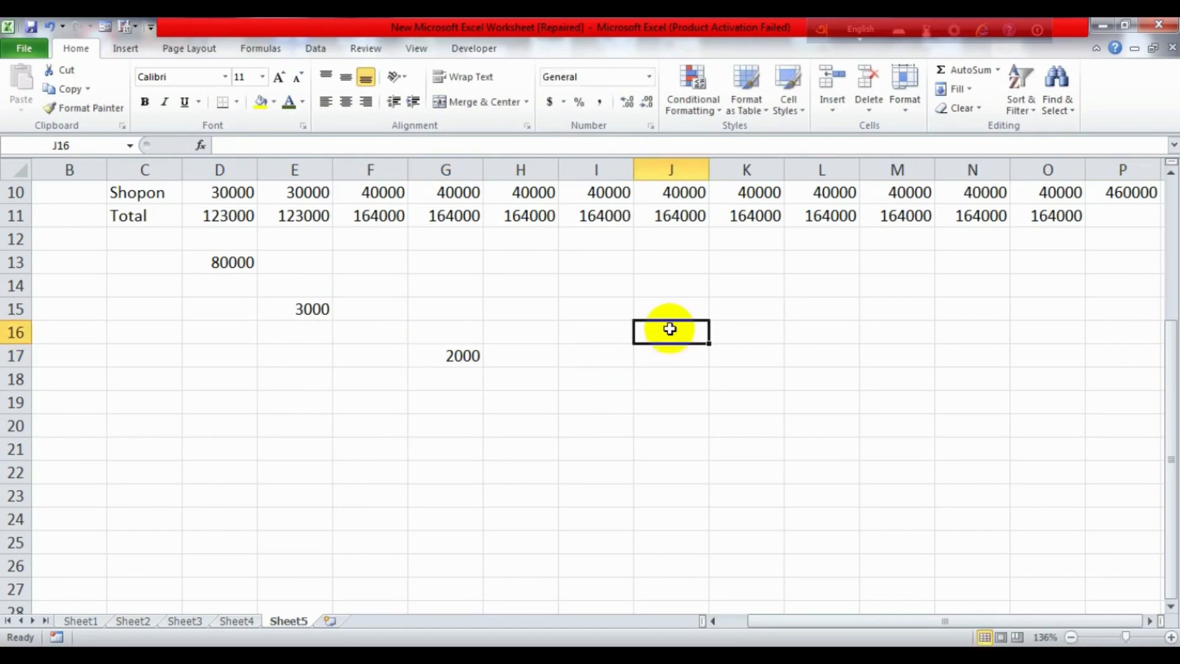
text(4000)
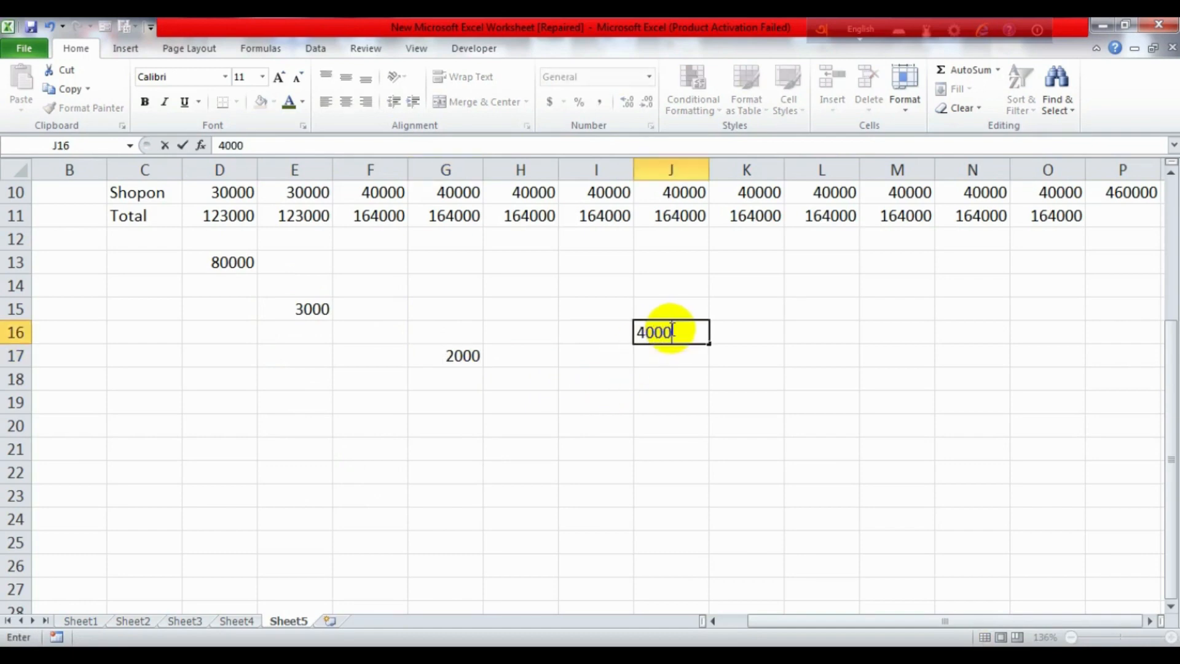
click(676, 401)
Step: Go over the three scattered amounts in cells E15, G17 and J16 that lie in different rows and columns
click(309, 309)
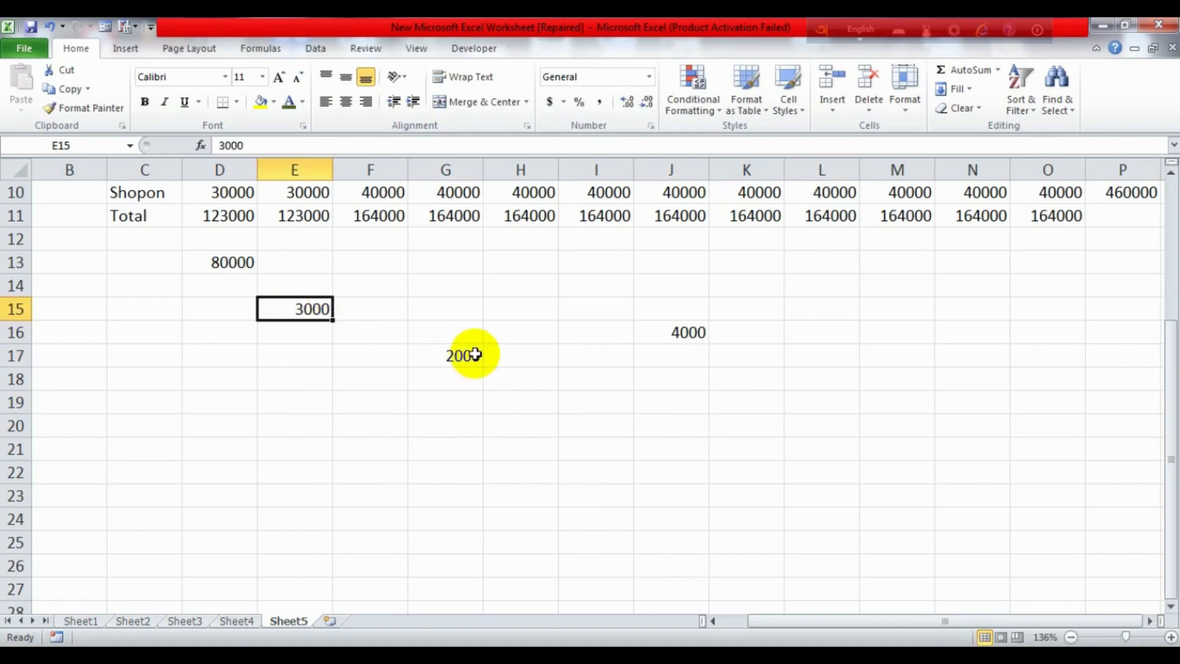
click(469, 354)
click(686, 332)
click(295, 306)
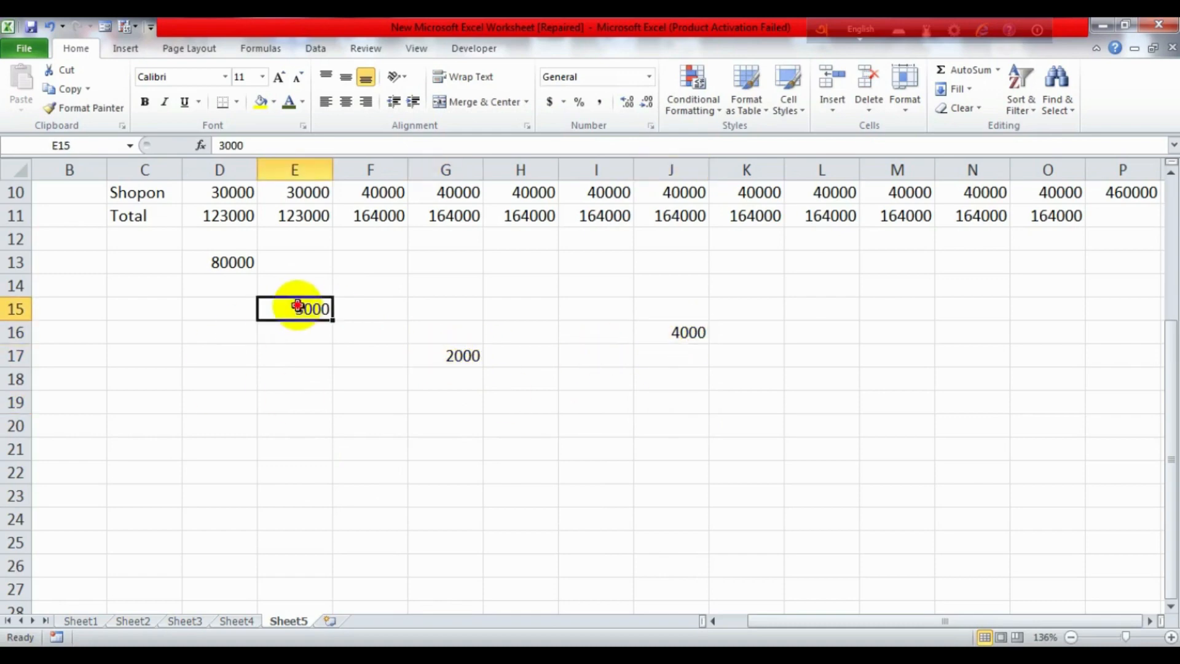
click(468, 354)
click(902, 331)
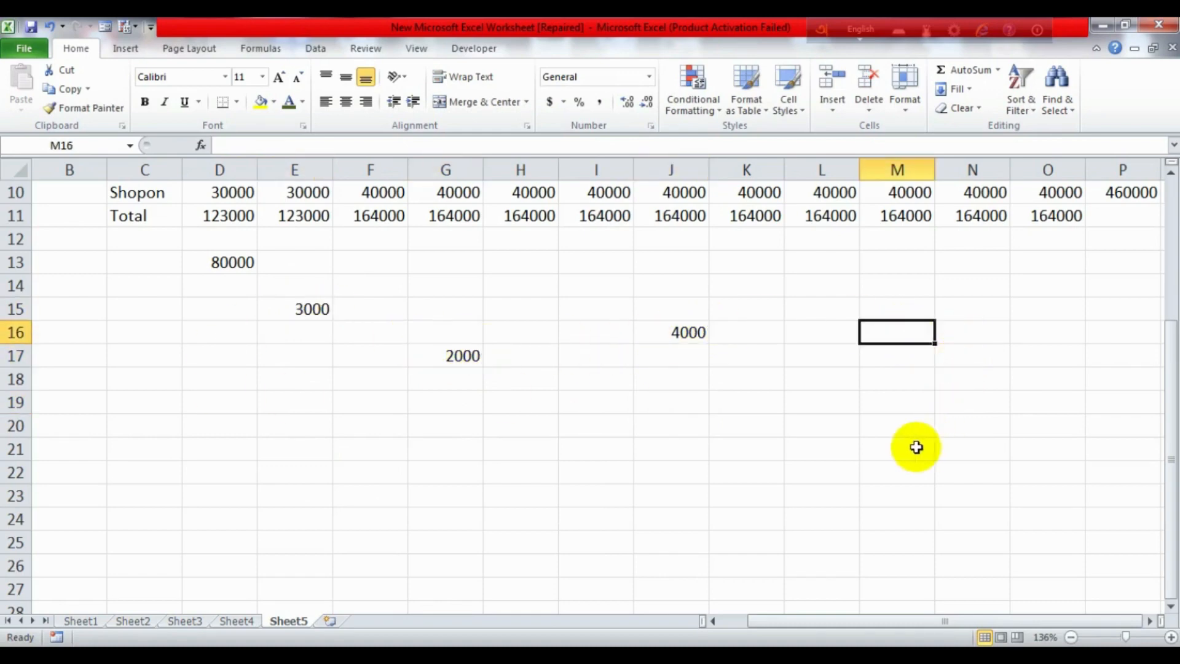
Step: Enter the formula =E15+G17+J16 in cell M21 to add the three scattered amounts, then review it
click(897, 447)
text(=)
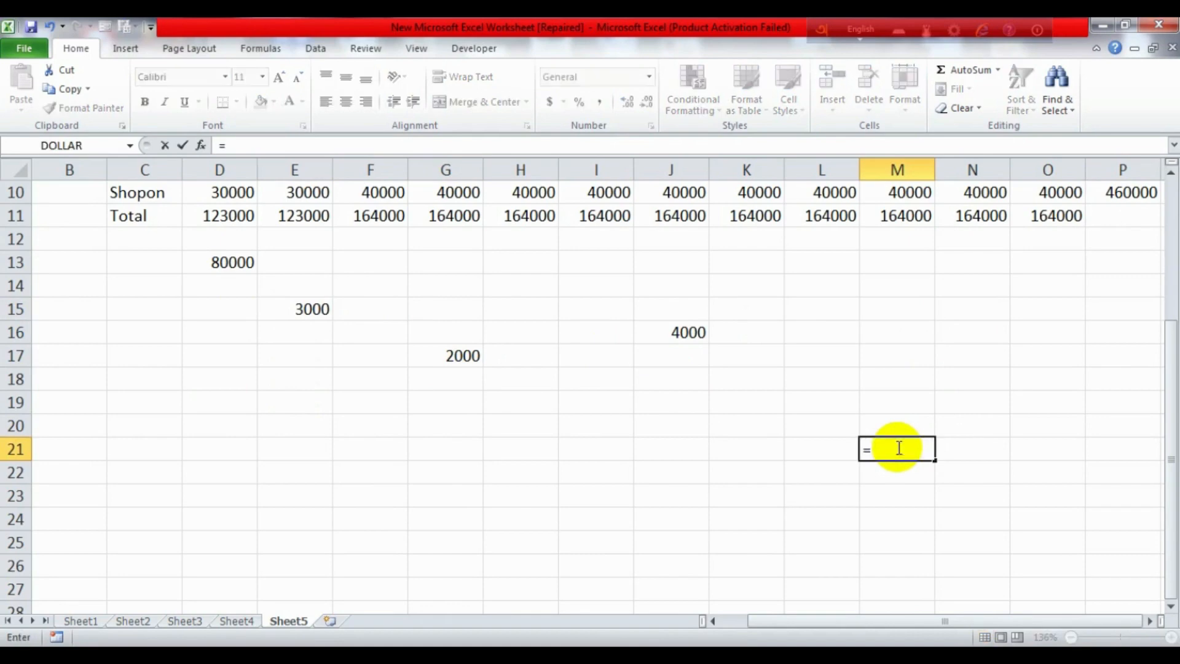
click(297, 316)
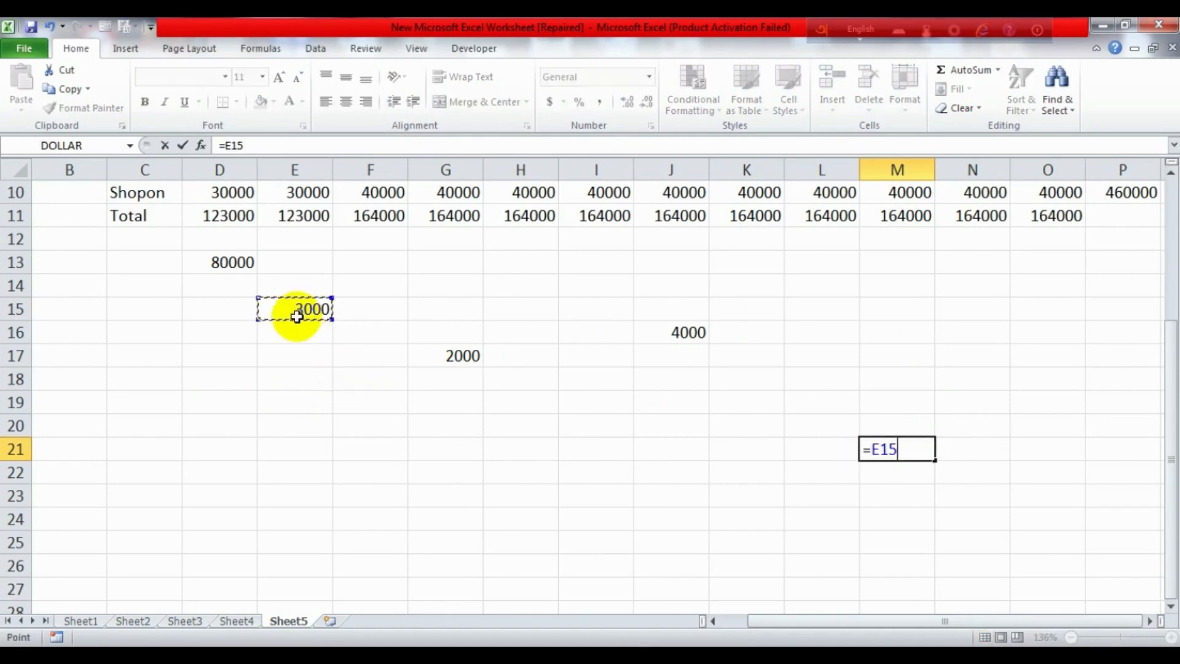
text(+)
click(448, 357)
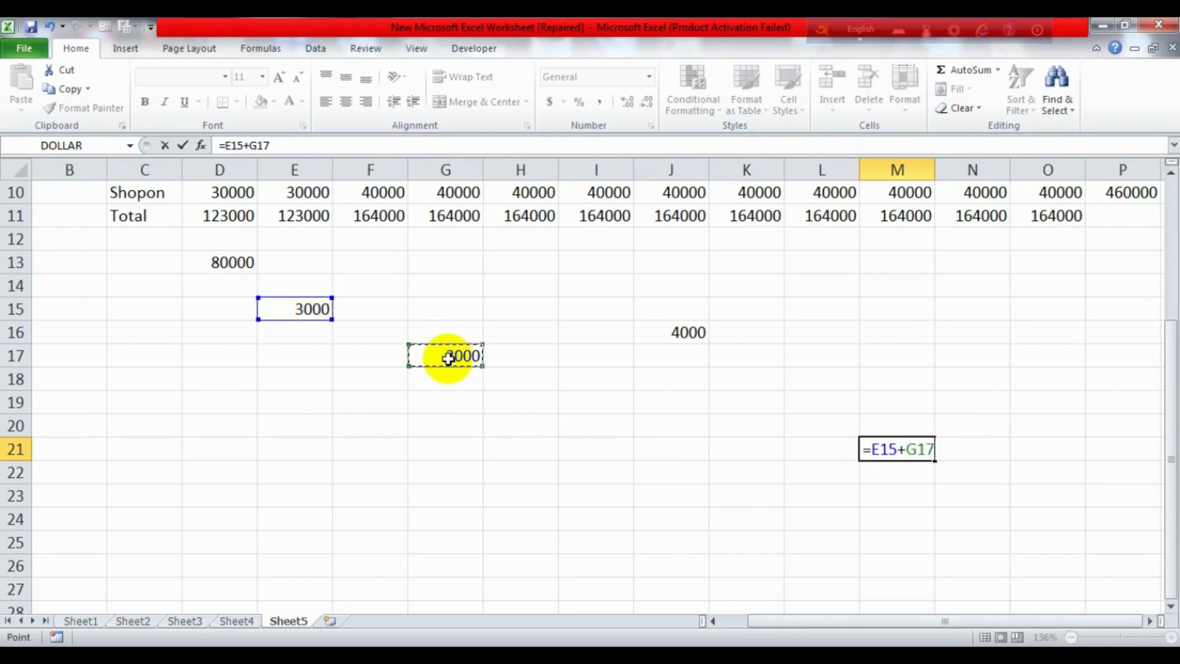
text(+)
click(668, 330)
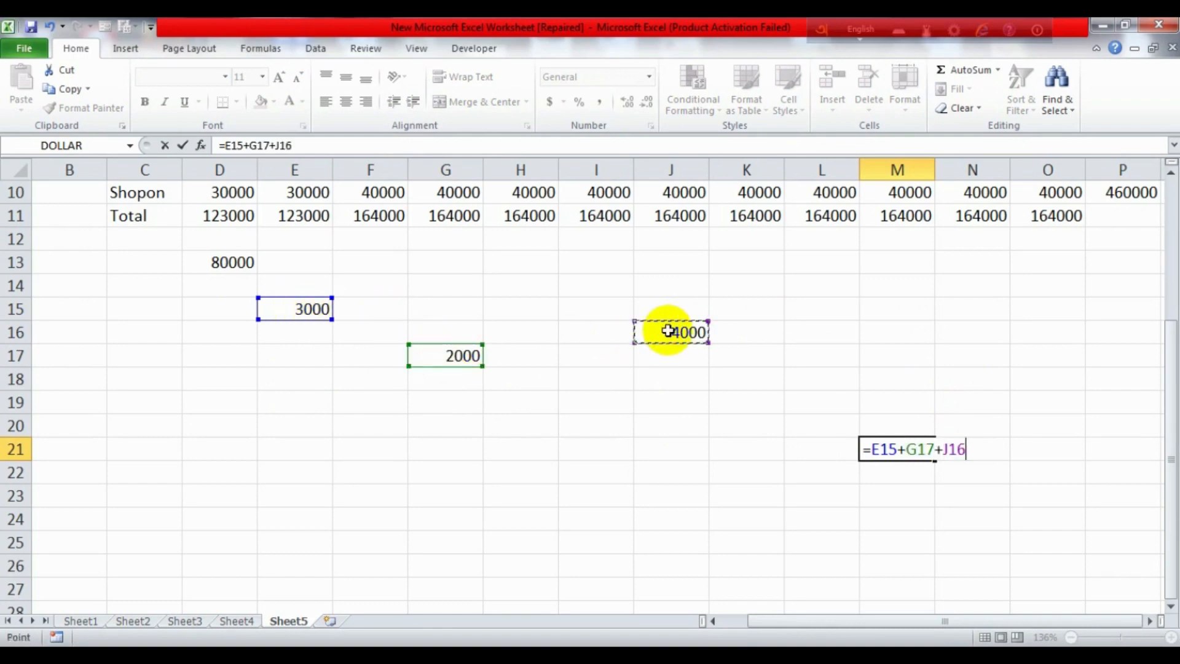
key(Return)
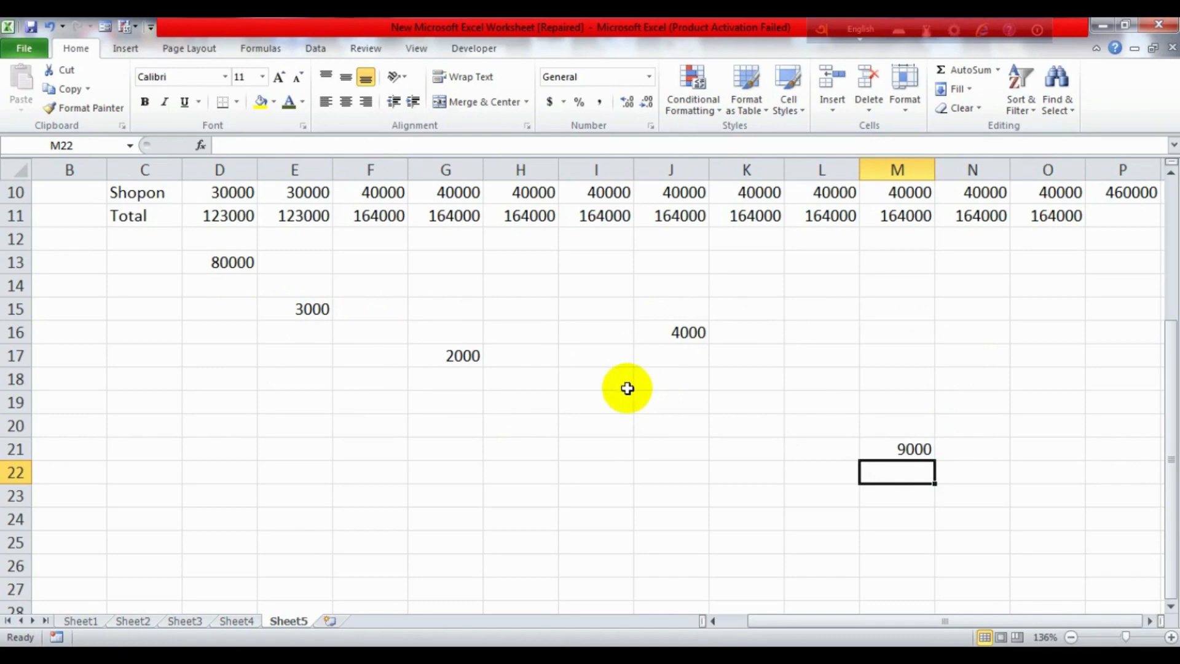
click(880, 452)
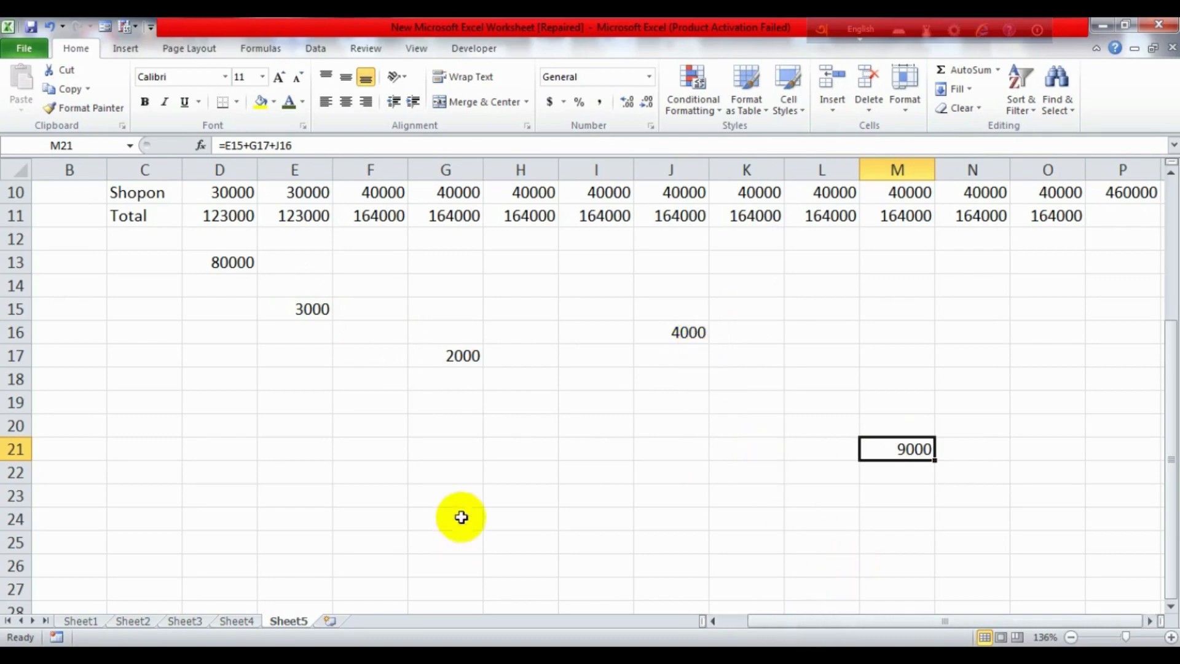
Step: Review the summed areas of the sheet: part of row 4, the January amounts D4 to D8, and the formula in M21
click(232, 385)
drag(74, 218, 1173, 518)
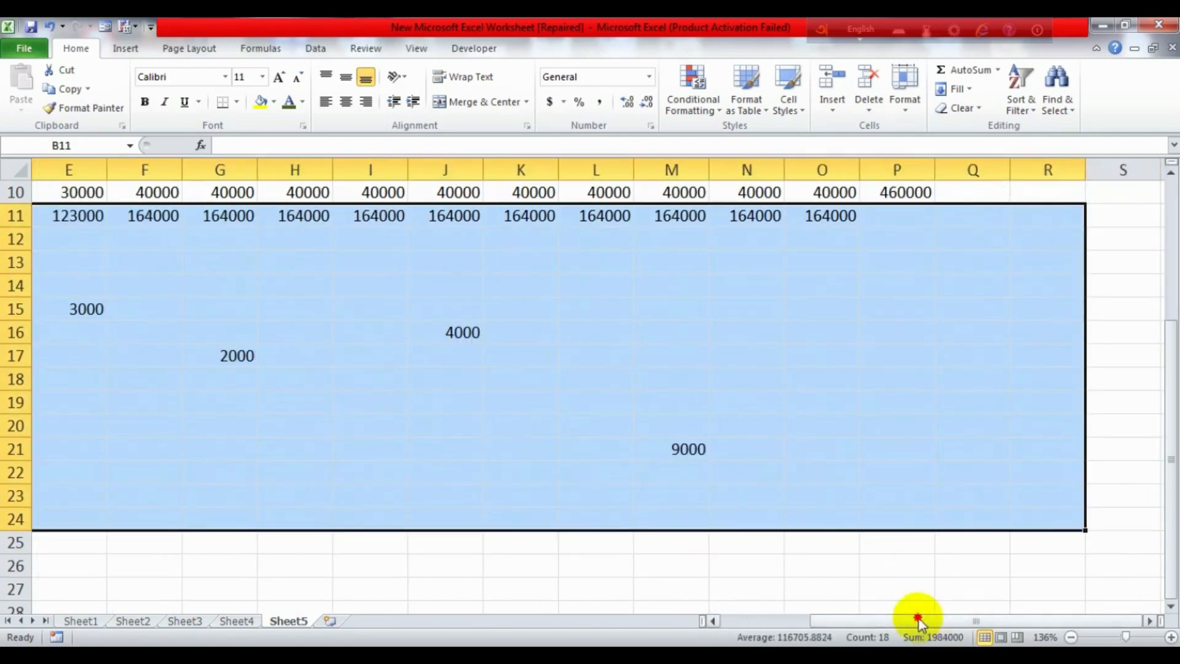
drag(918, 620, 765, 618)
scroll(558, 473, up, 3)
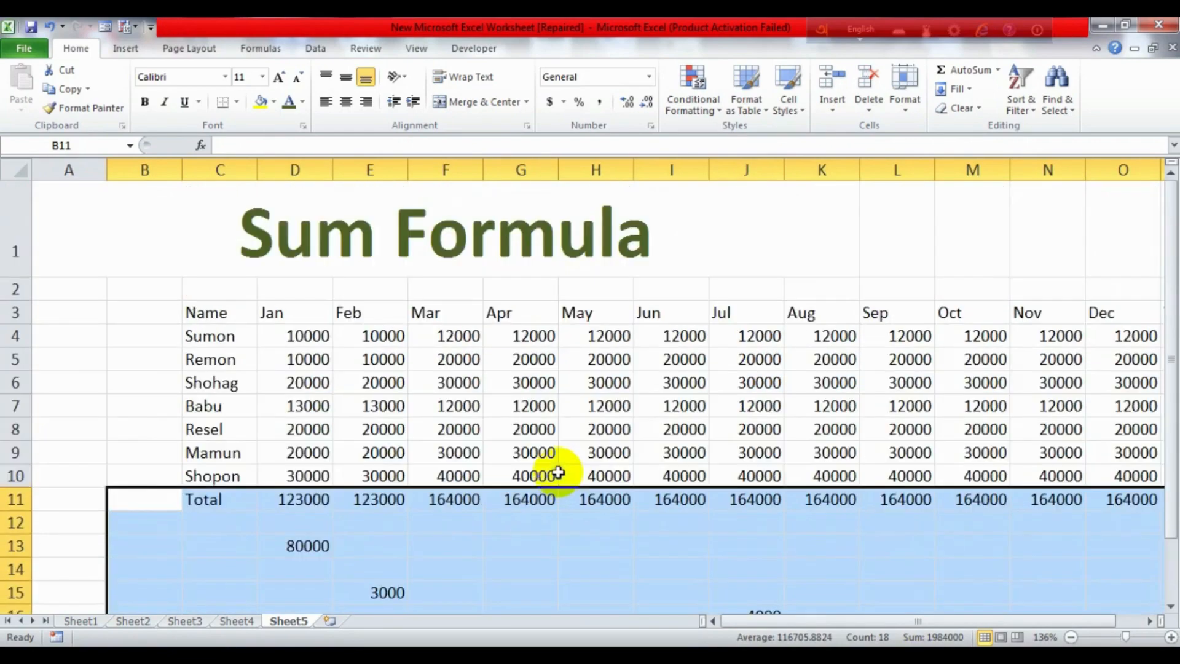
drag(296, 336, 679, 337)
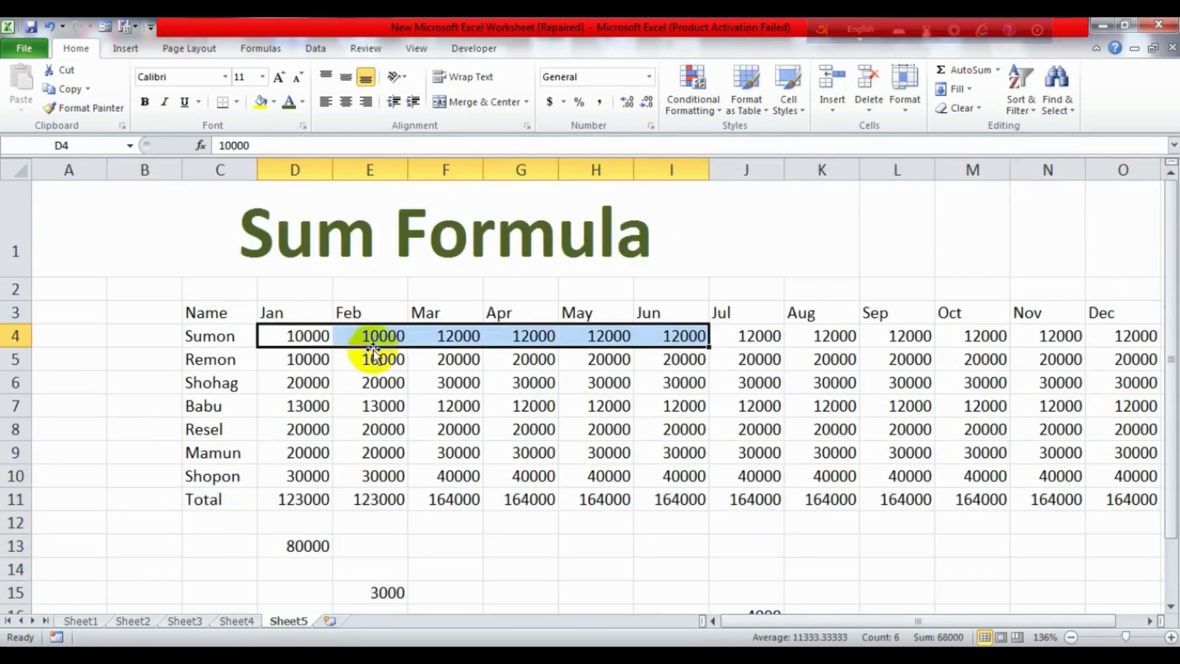
drag(307, 335, 304, 430)
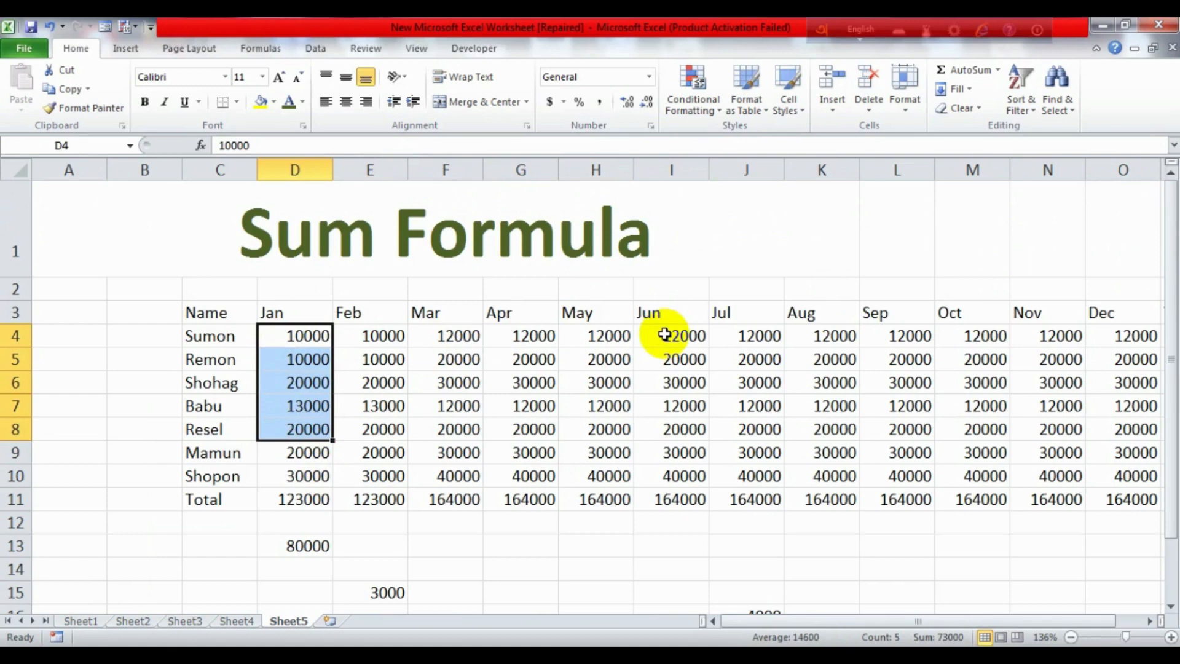
scroll(661, 338, down, 1)
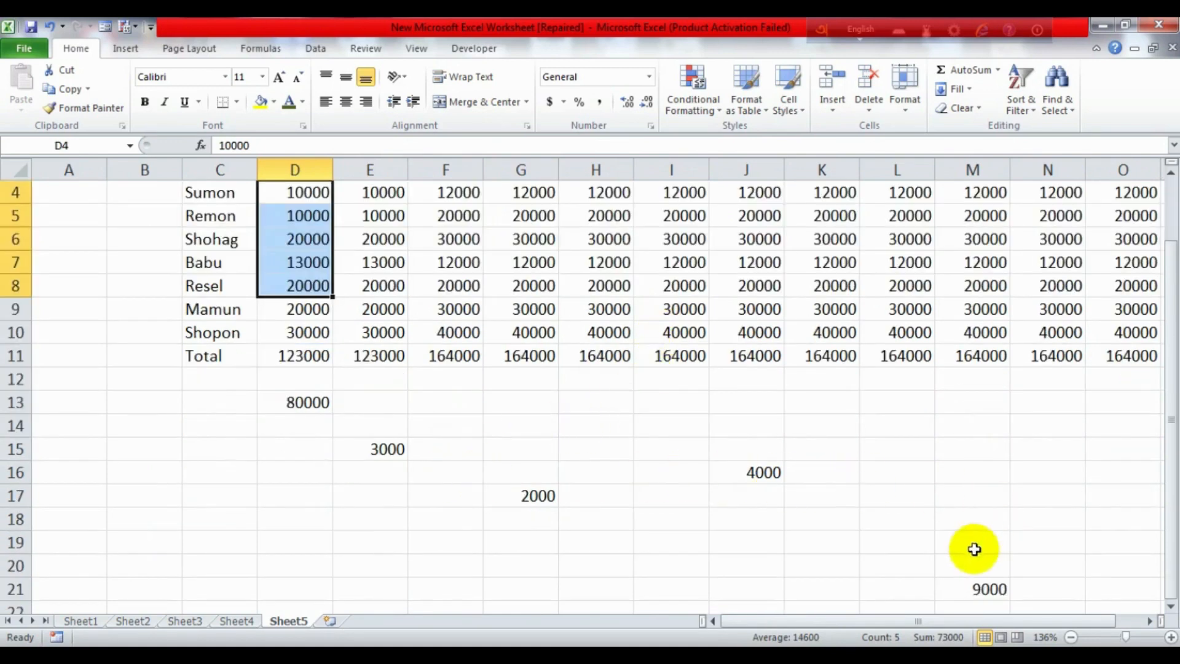
click(985, 588)
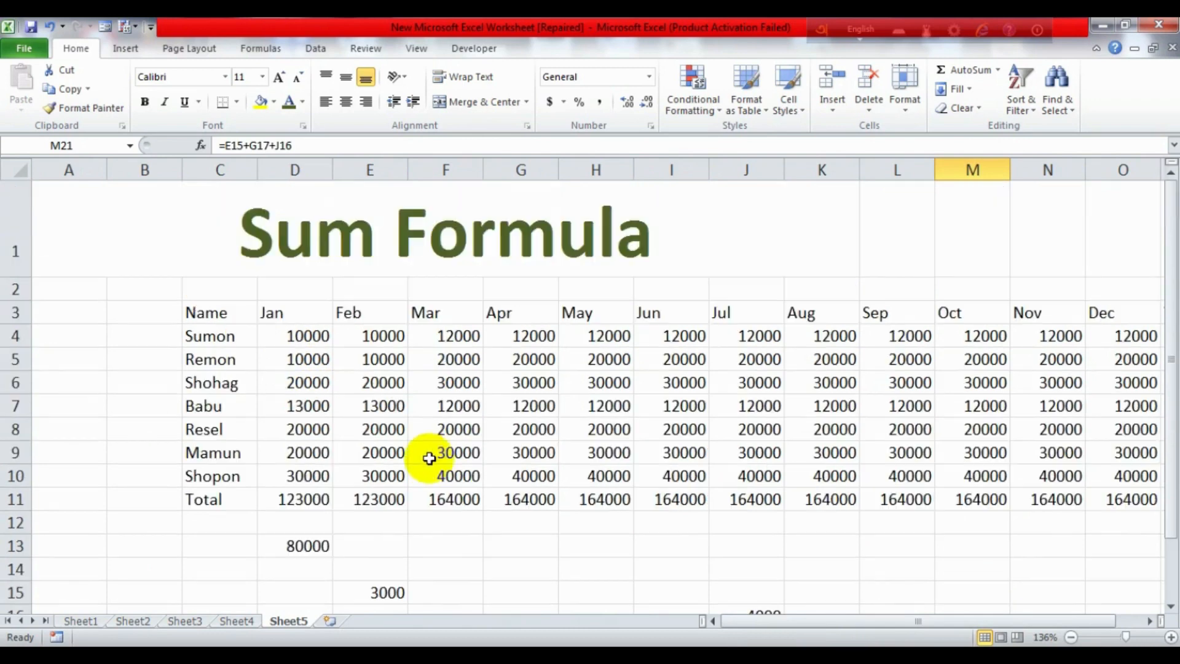
scroll(422, 456, up, 1)
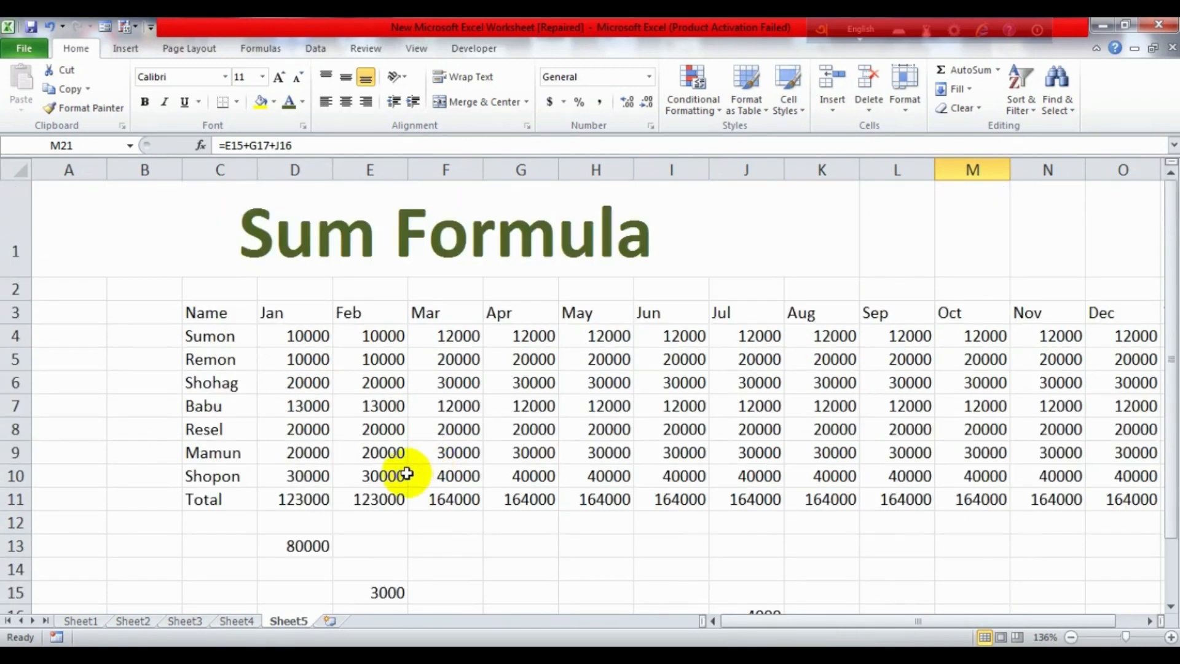
Step: Examine the first person's January to December amounts, the January column and the total formula in D11
drag(285, 335, 1092, 331)
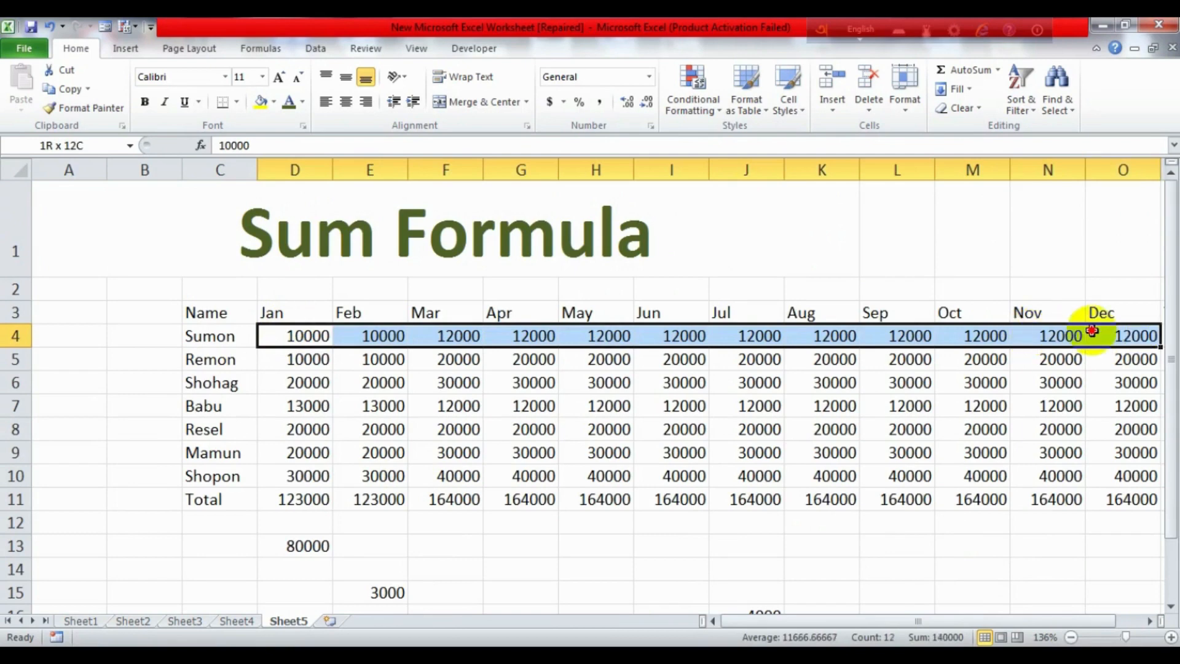
drag(311, 334, 321, 493)
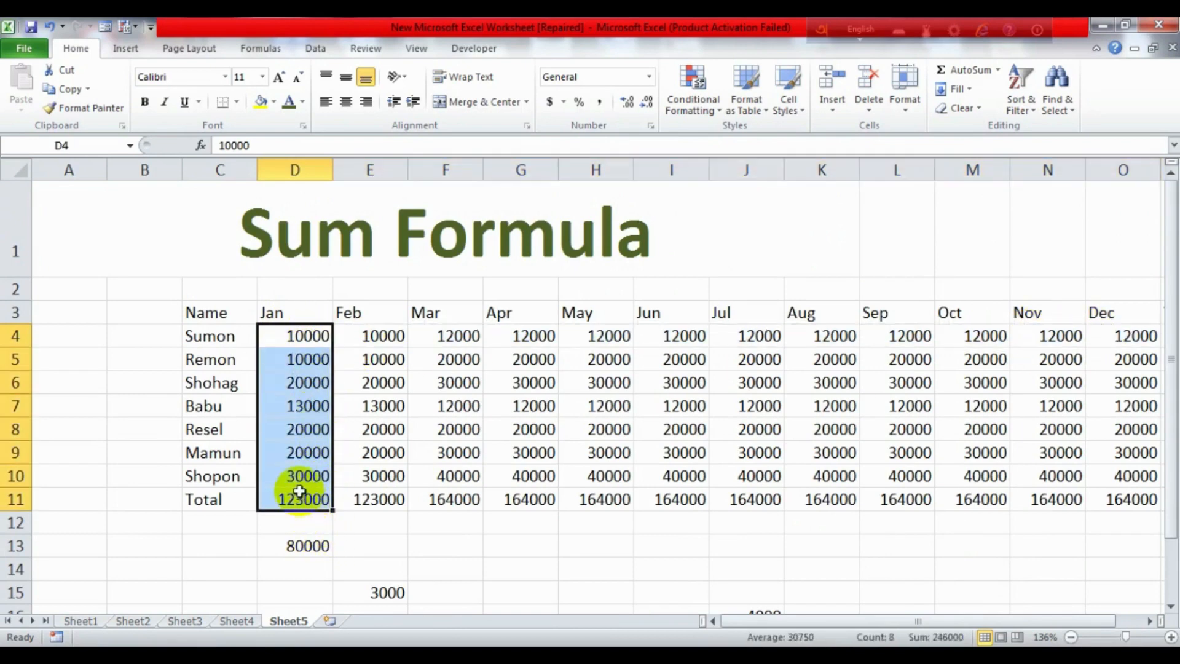
click(300, 492)
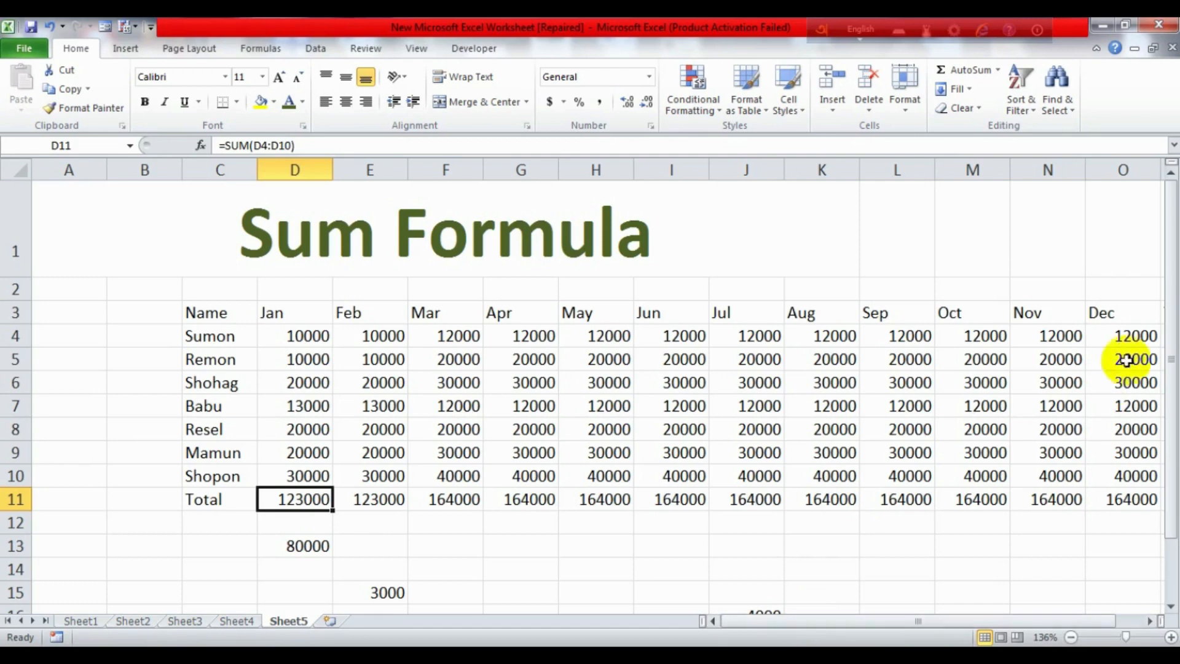
click(973, 336)
click(495, 545)
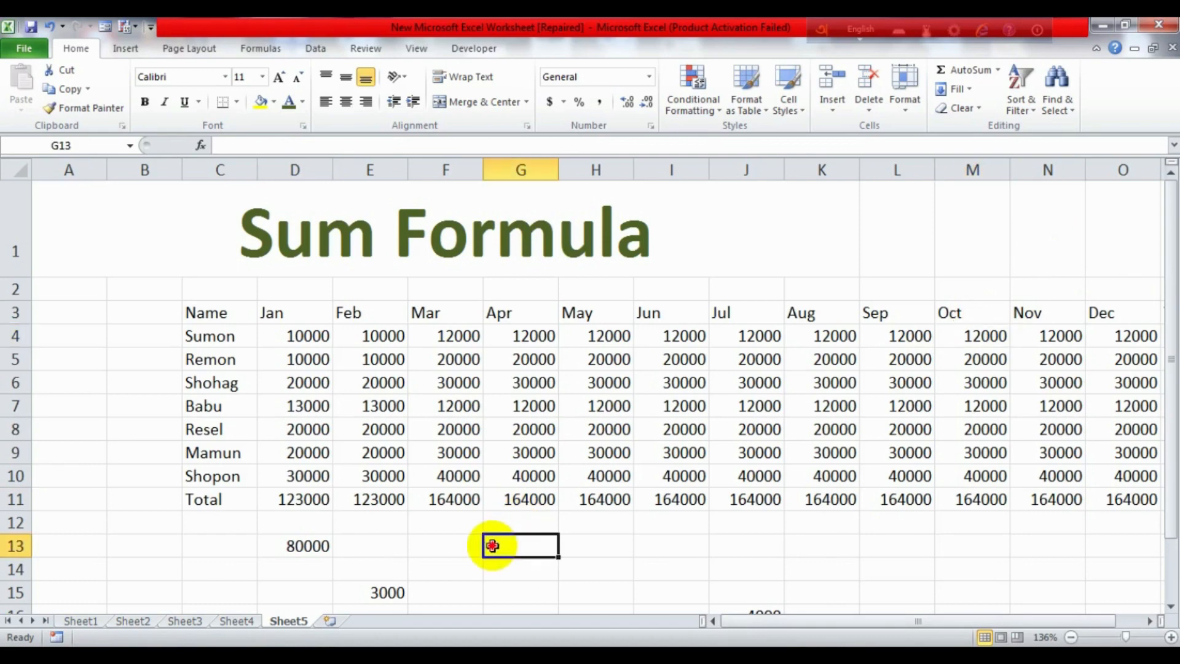
click(452, 553)
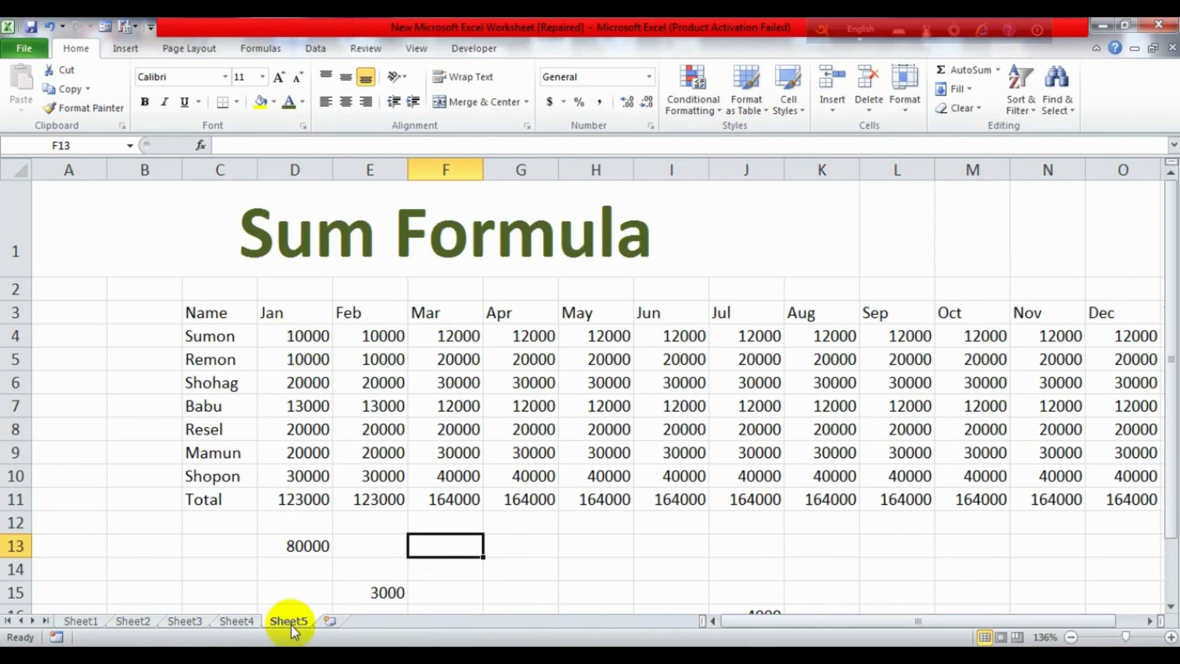
Step: Add a new worksheet after Sheet5 and enter 30000 in its cell D6
click(330, 622)
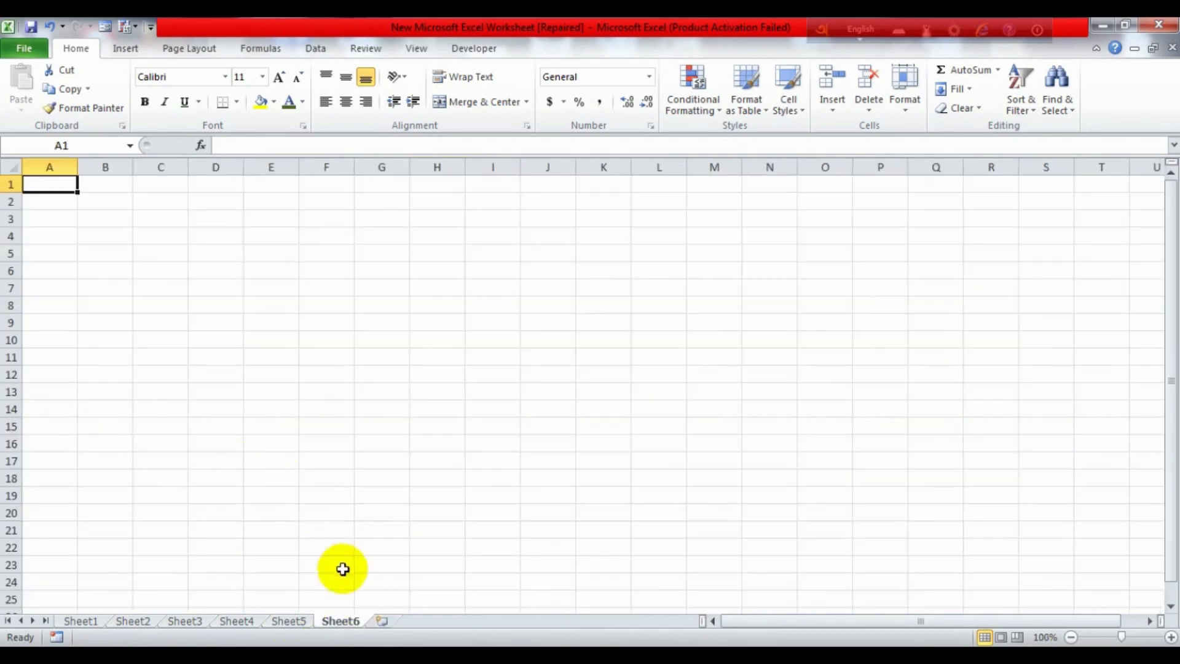
click(201, 271)
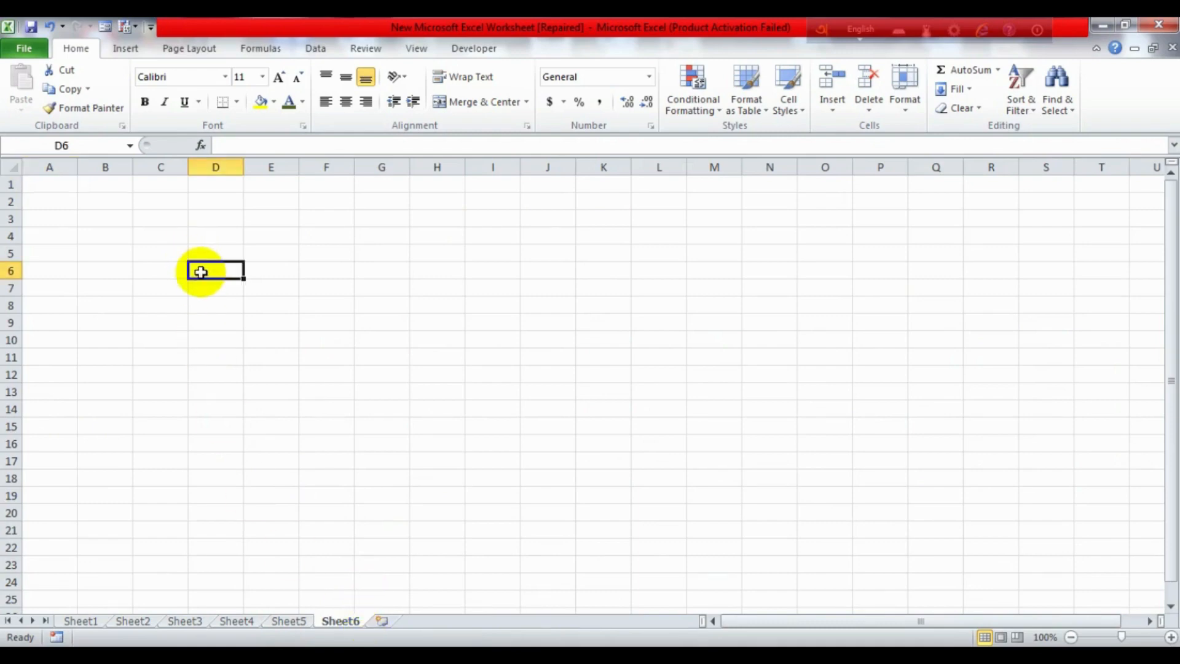
text(30000)
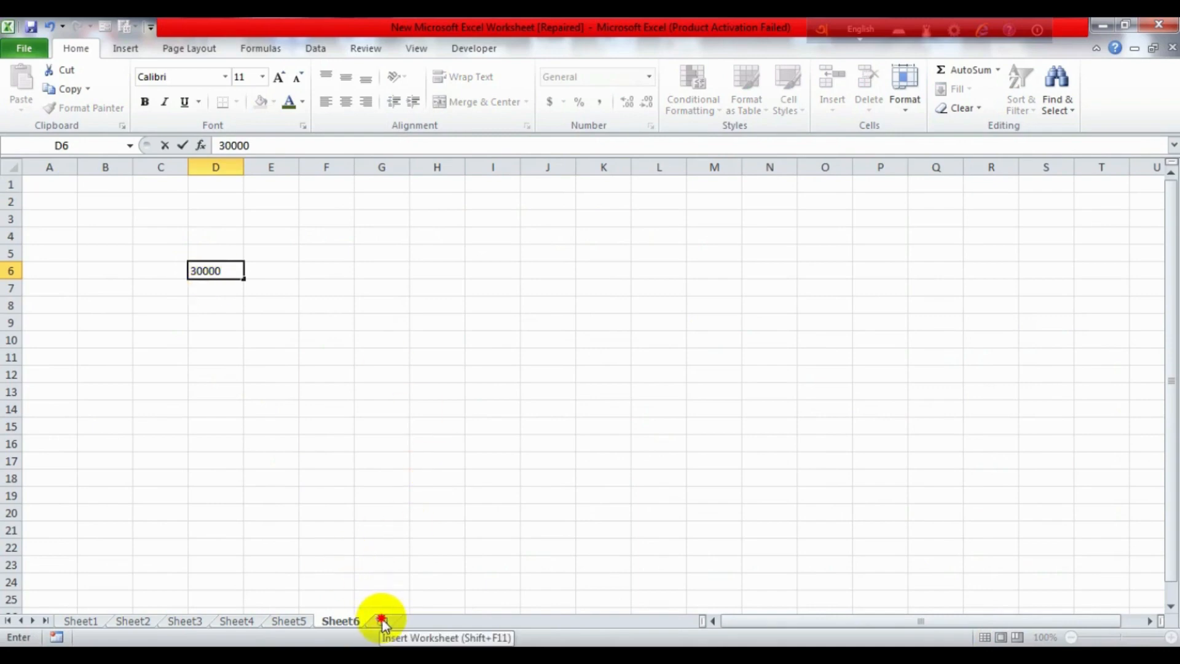
click(382, 529)
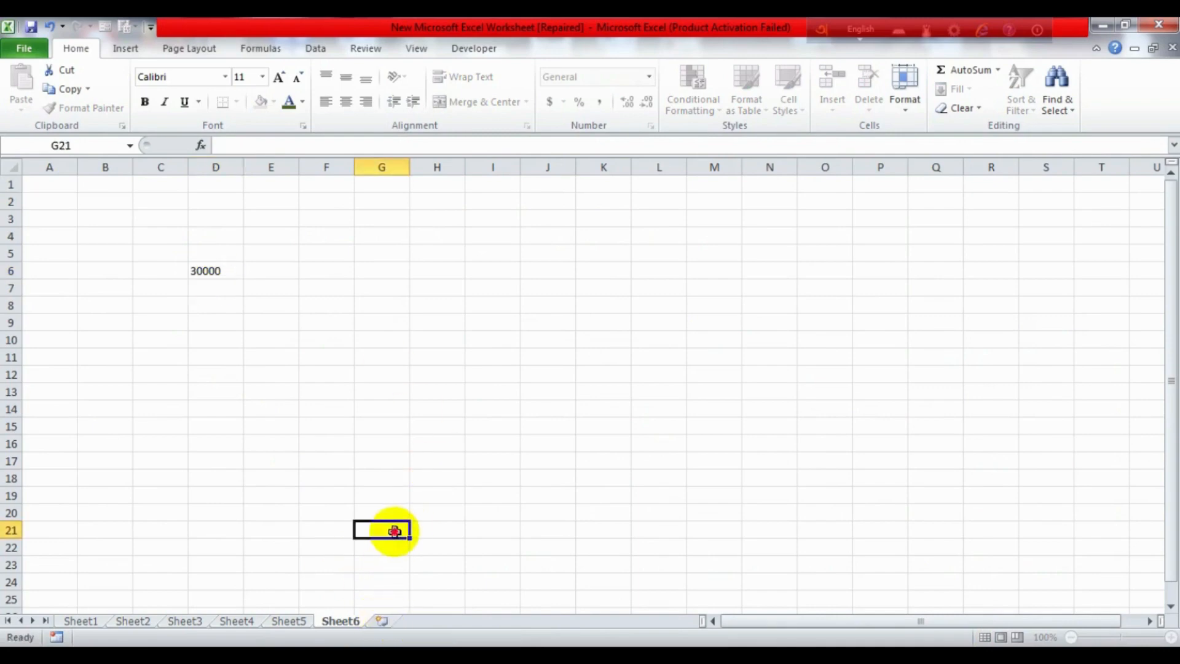
Step: Add another blank worksheet after Sheet6 and select its cell G21
click(382, 622)
double_click(388, 621)
click(399, 529)
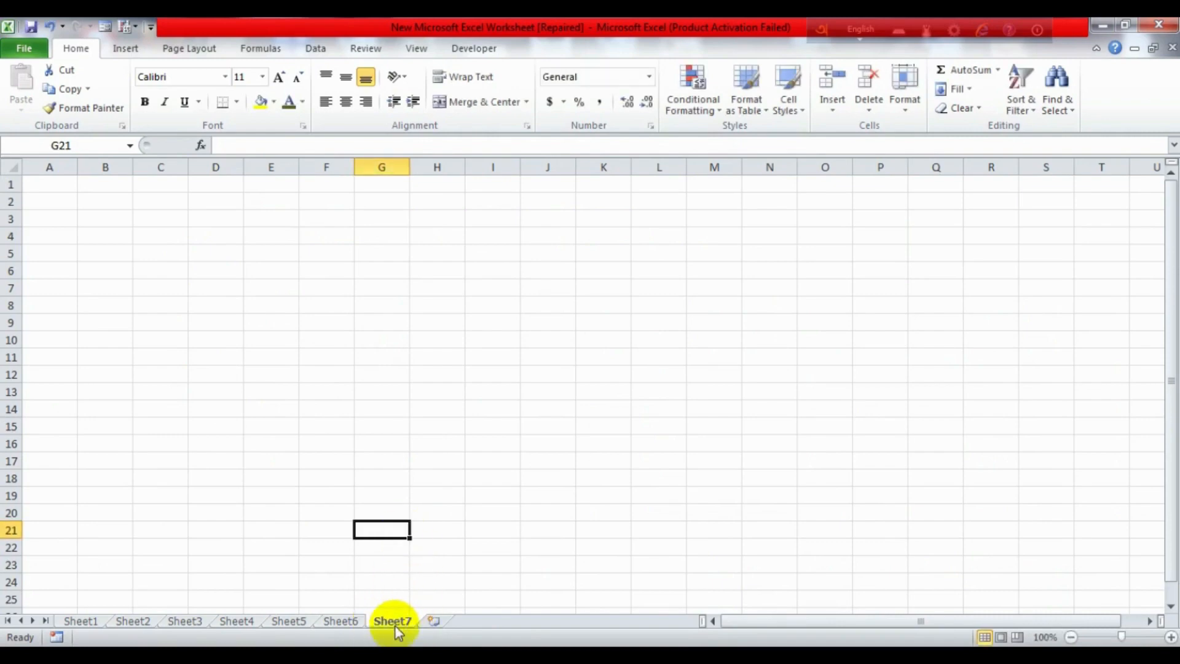
Step: Check the source cells on the two sheets: D13 on Sheet5 and D6 on Sheet6
click(289, 621)
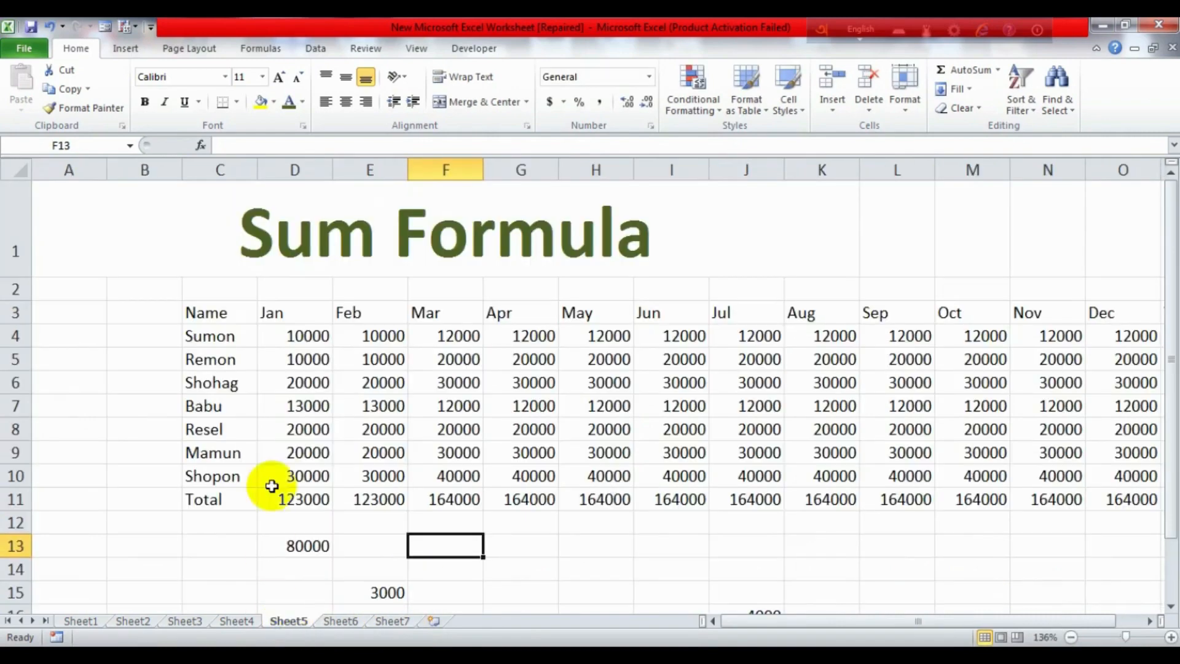
click(302, 335)
click(309, 546)
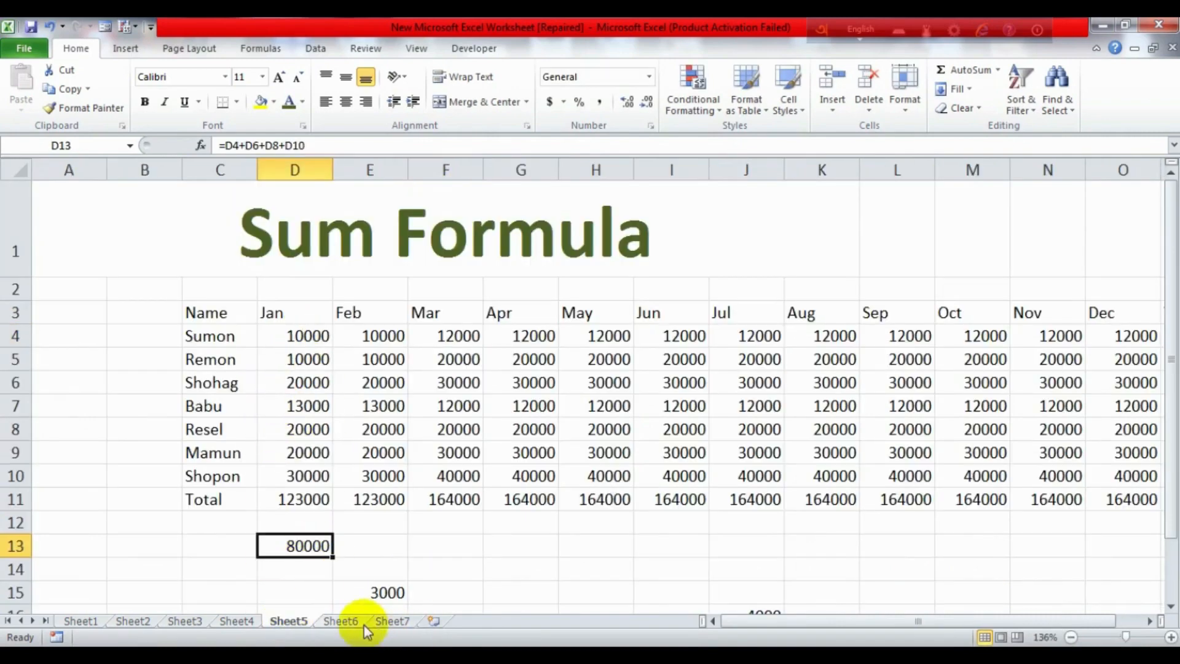
click(339, 621)
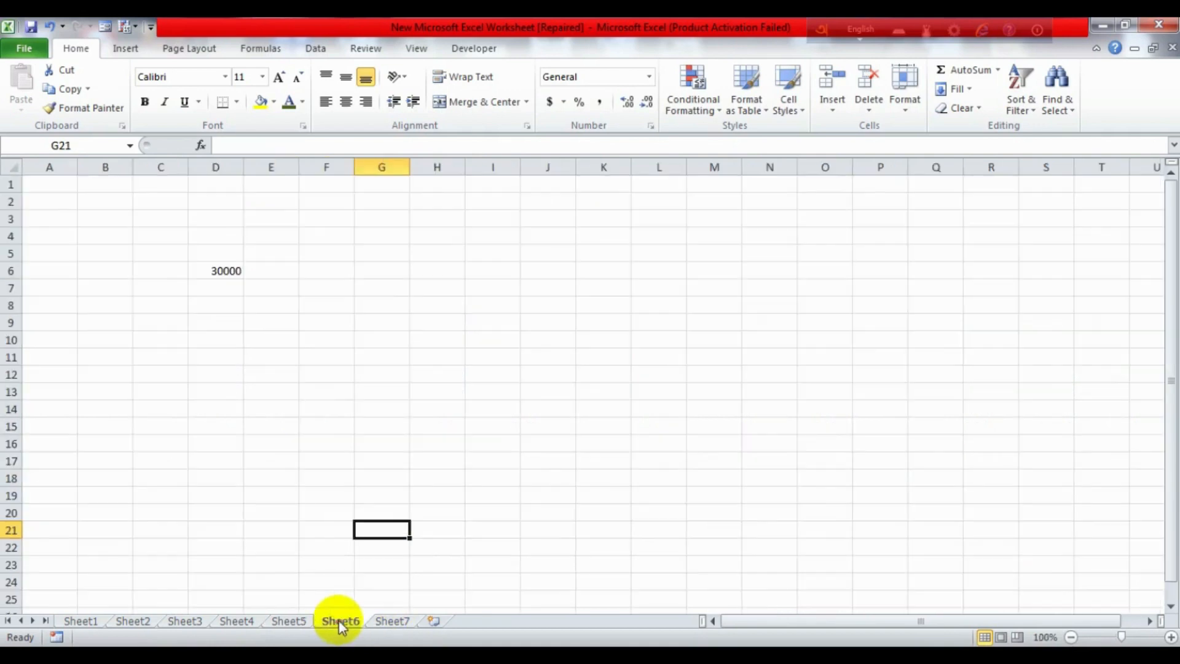
click(226, 282)
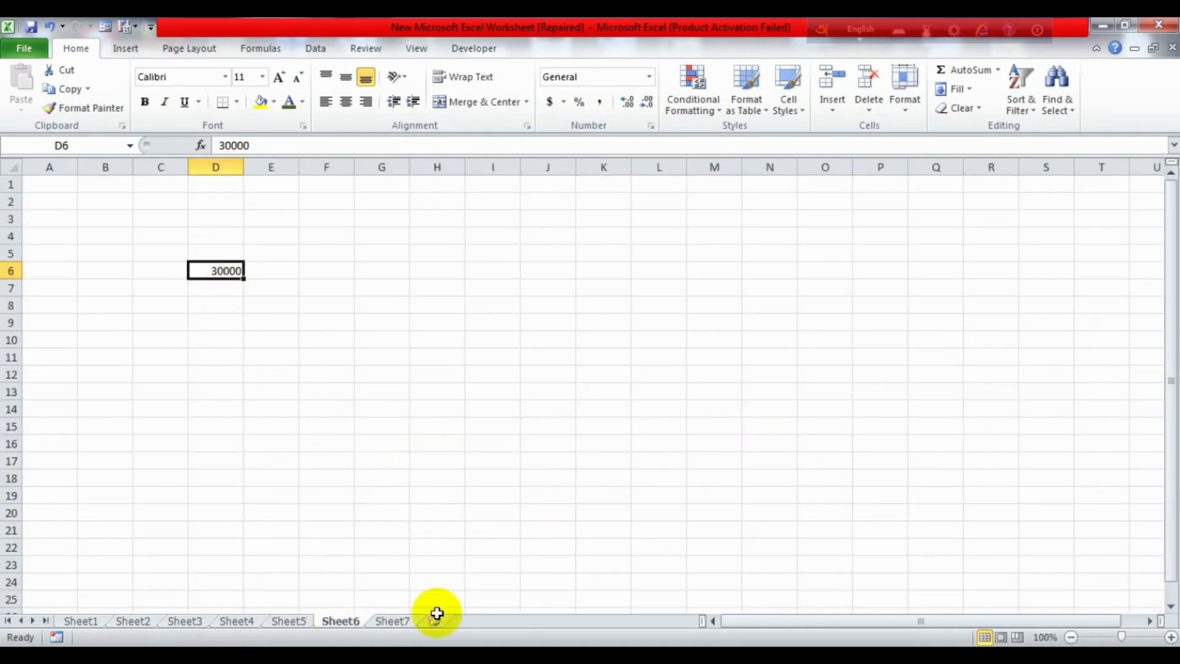
Step: In cell F8 of Sheet7, enter a formula adding D13 from Sheet5 and D6 from Sheet6: =Sheet5!D13+Sheet6!D6
click(395, 621)
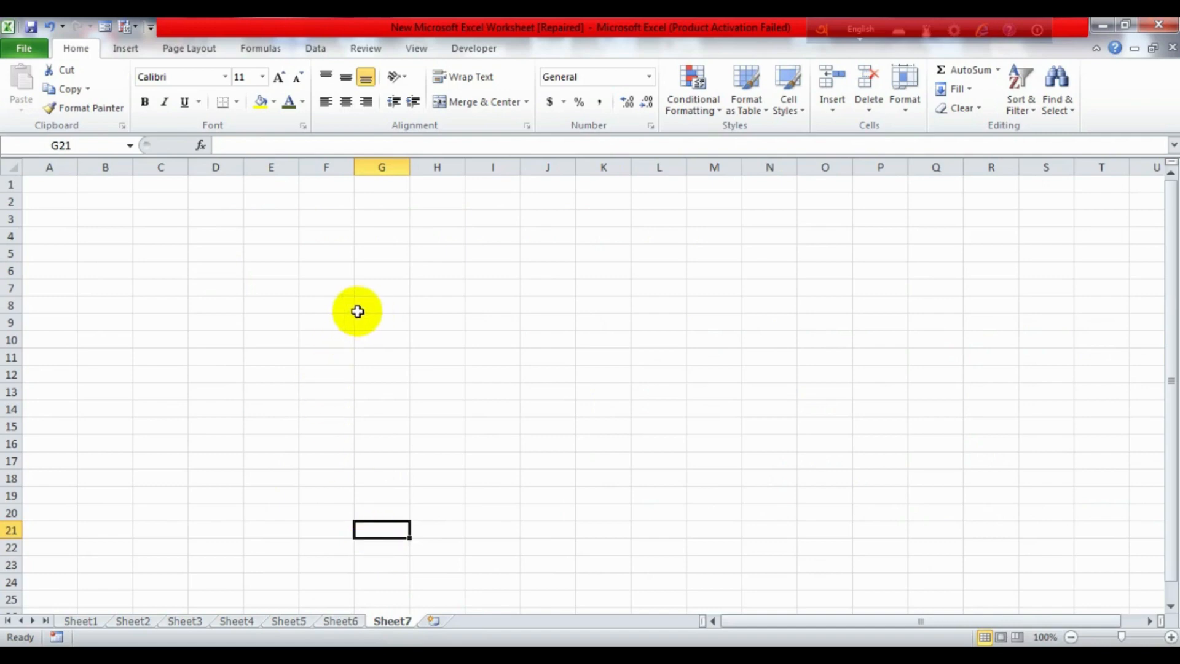
click(319, 304)
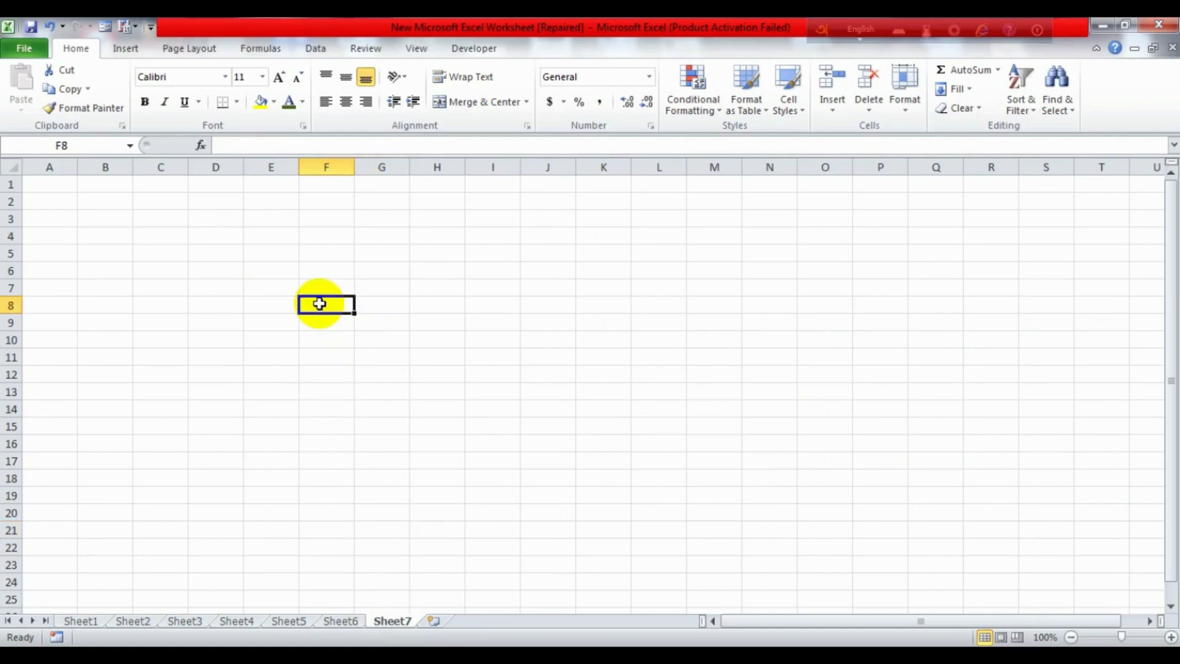
text(=)
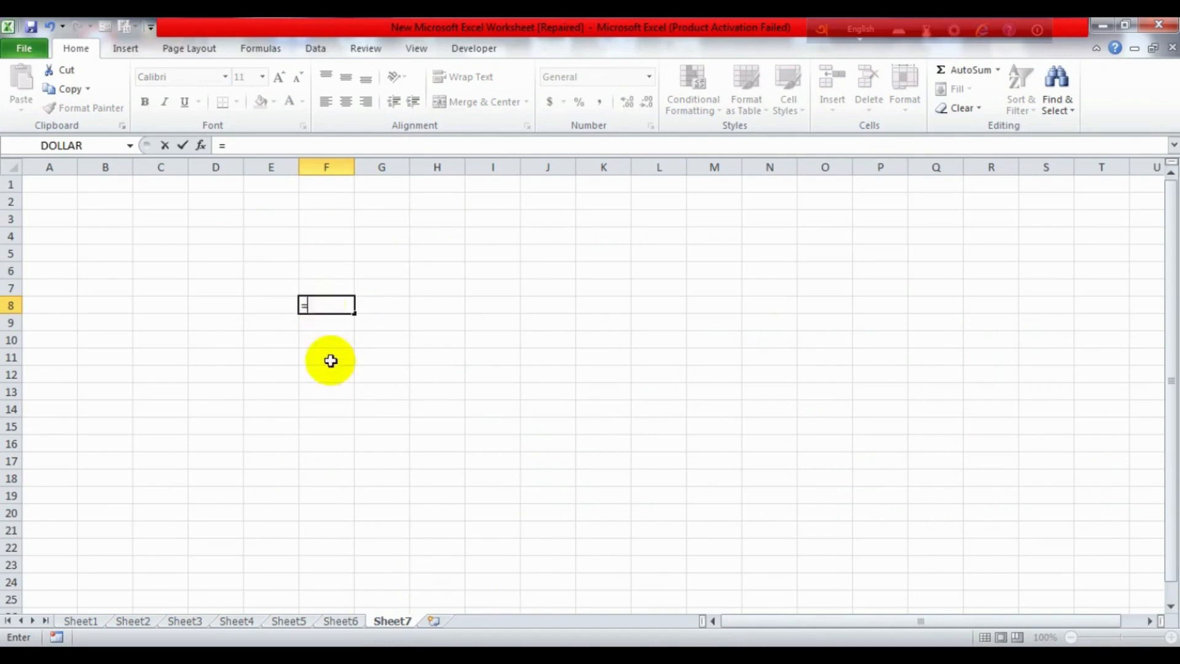
click(288, 622)
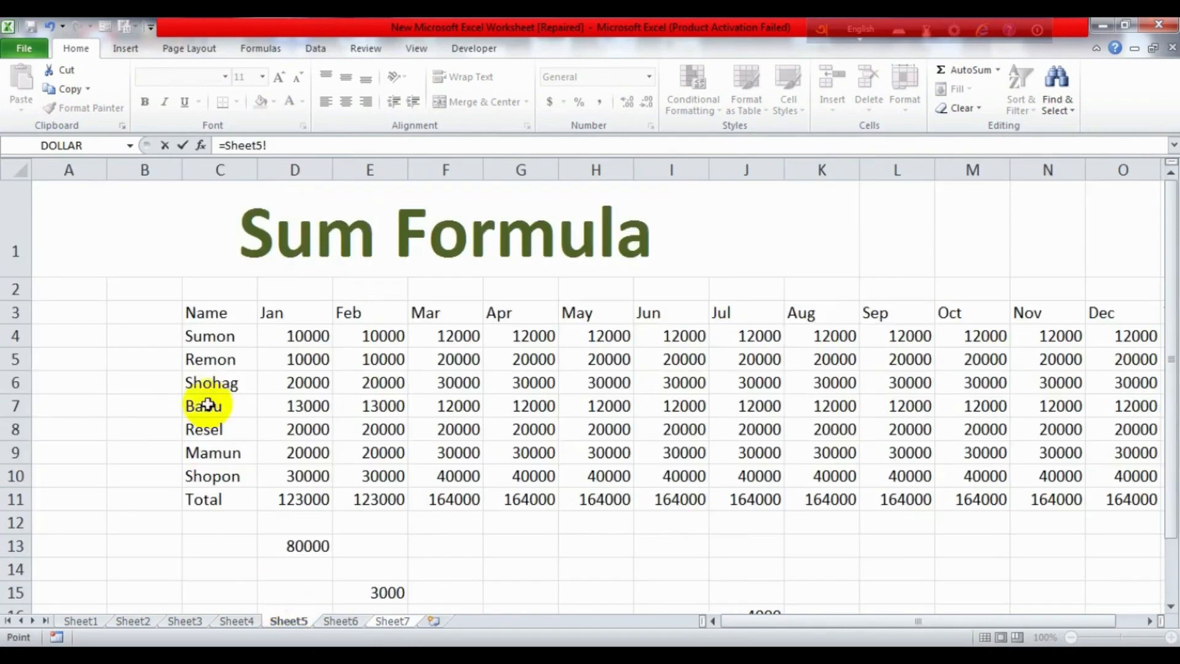
click(307, 547)
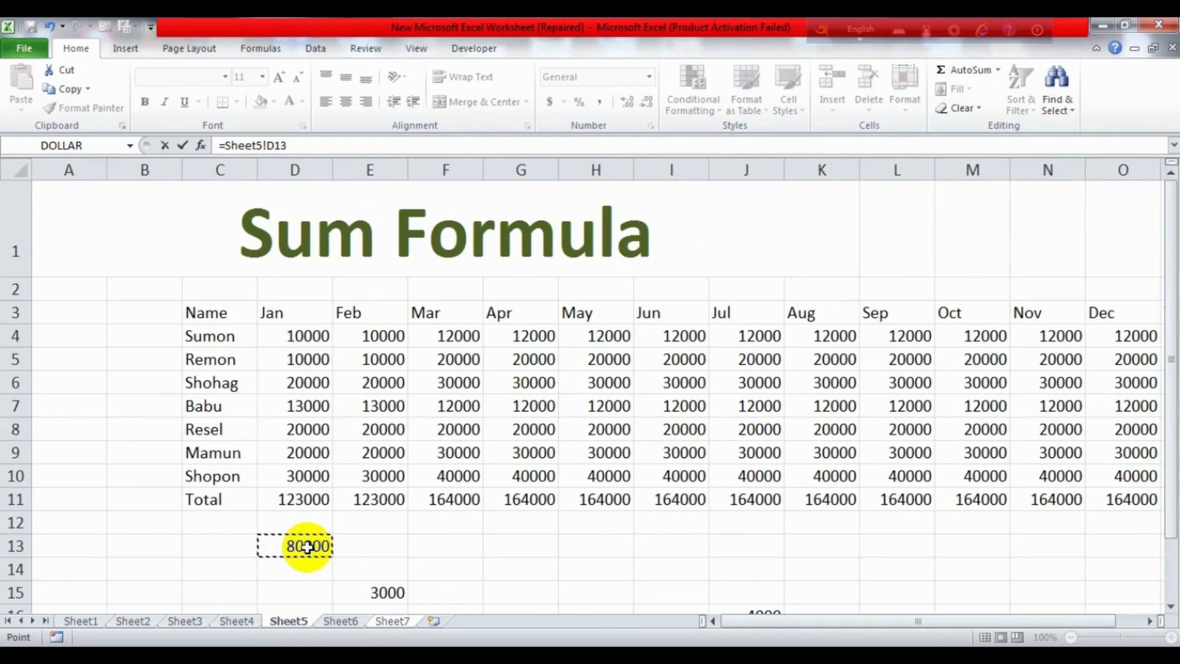
text(+)
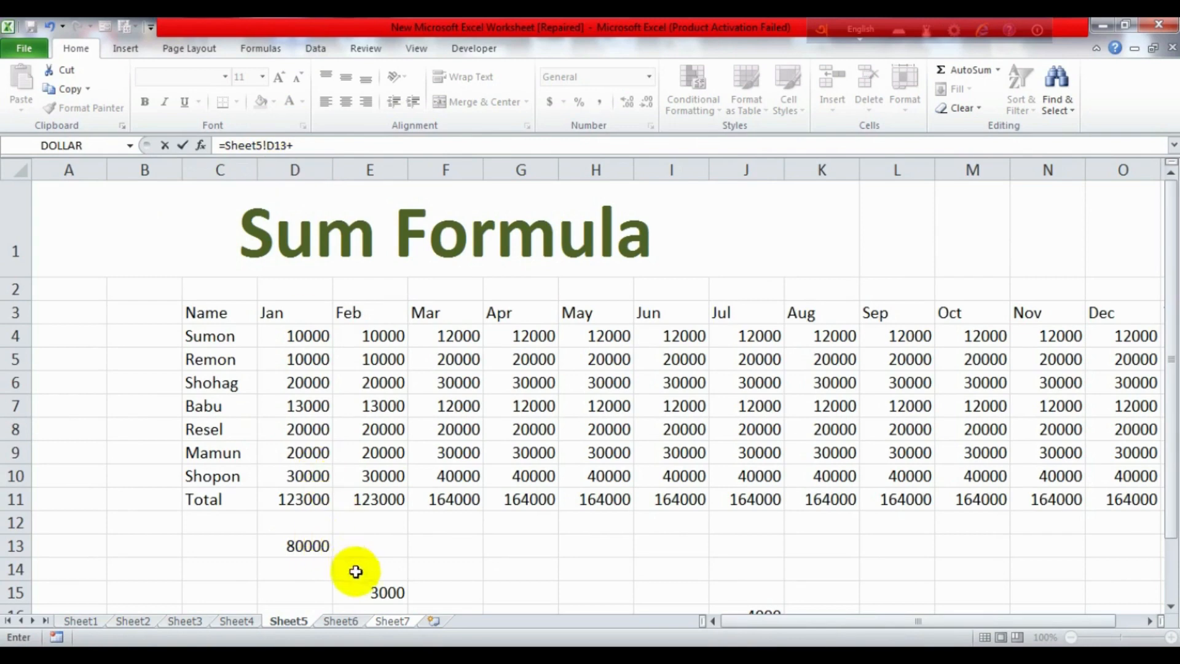
click(341, 621)
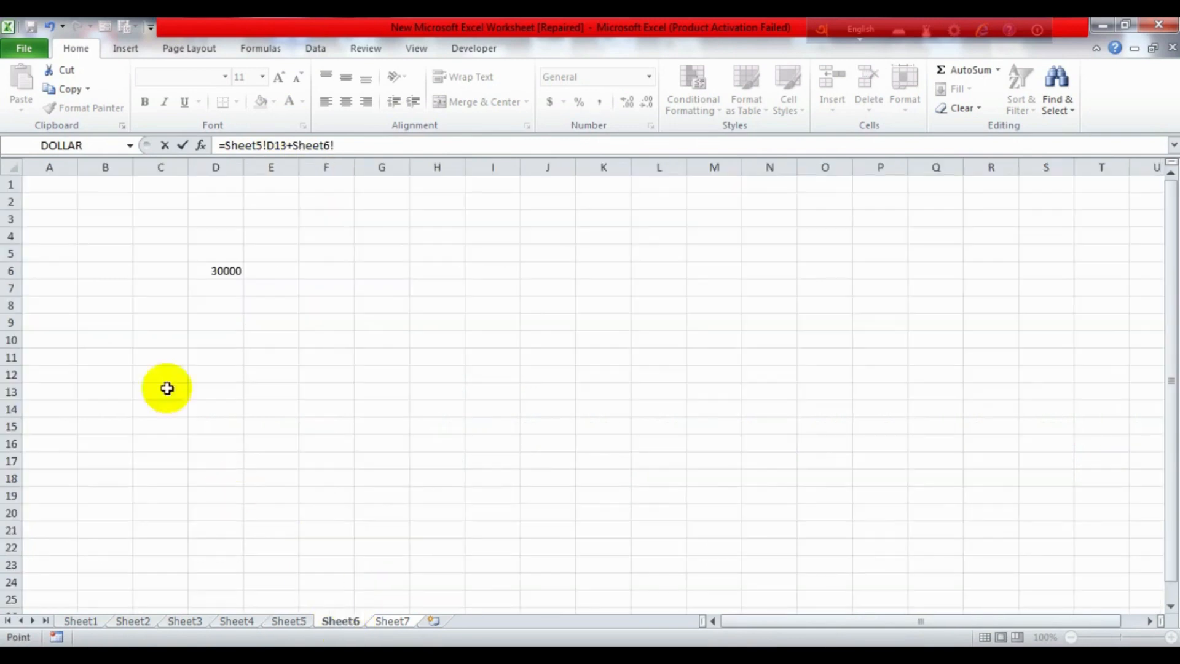
click(212, 274)
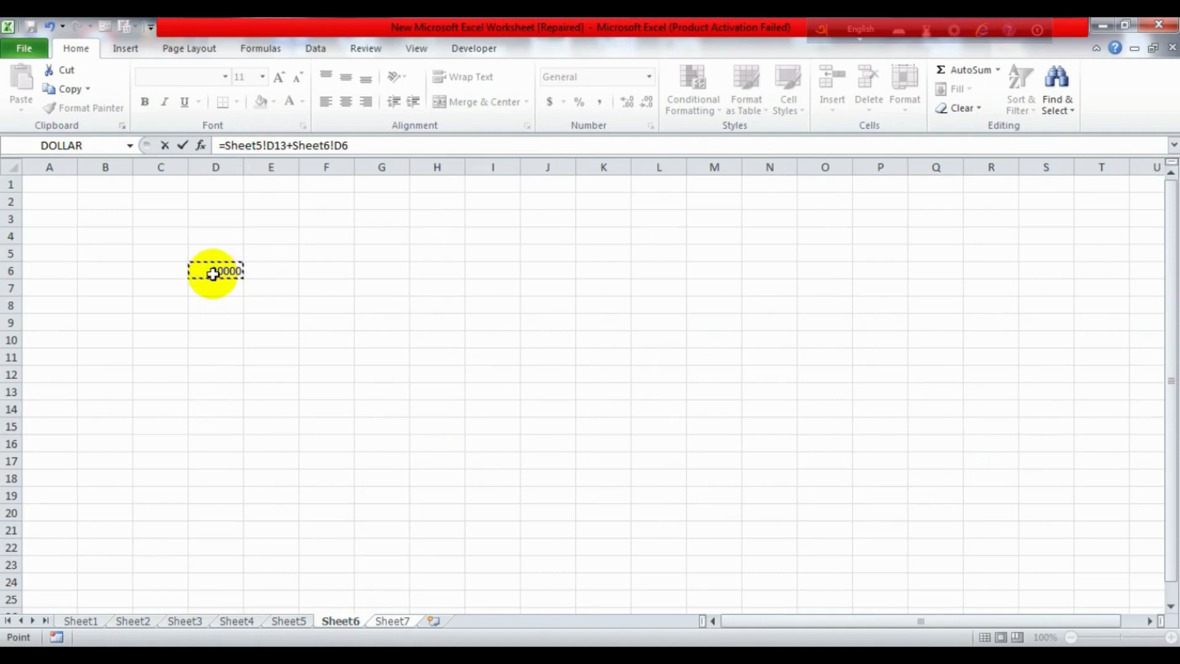
key(Return)
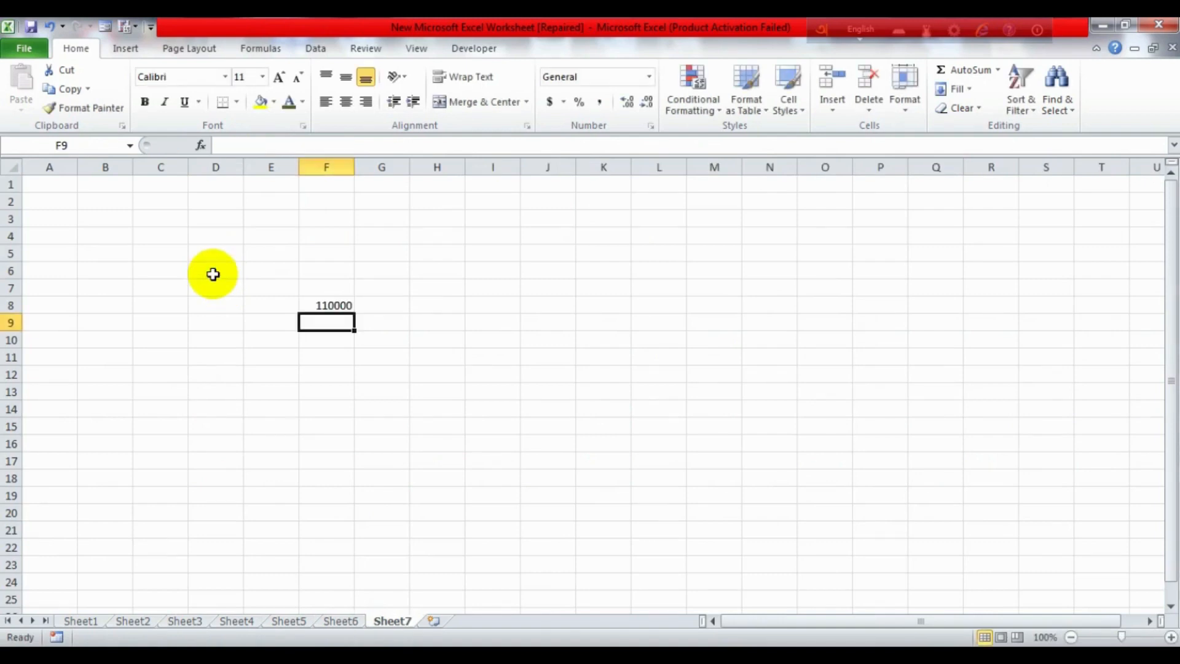
Step: Compare the cross-sheet formula in F8 on Sheet7 with its source cells, D13 on Sheet5 and D6 on Sheet6
click(312, 305)
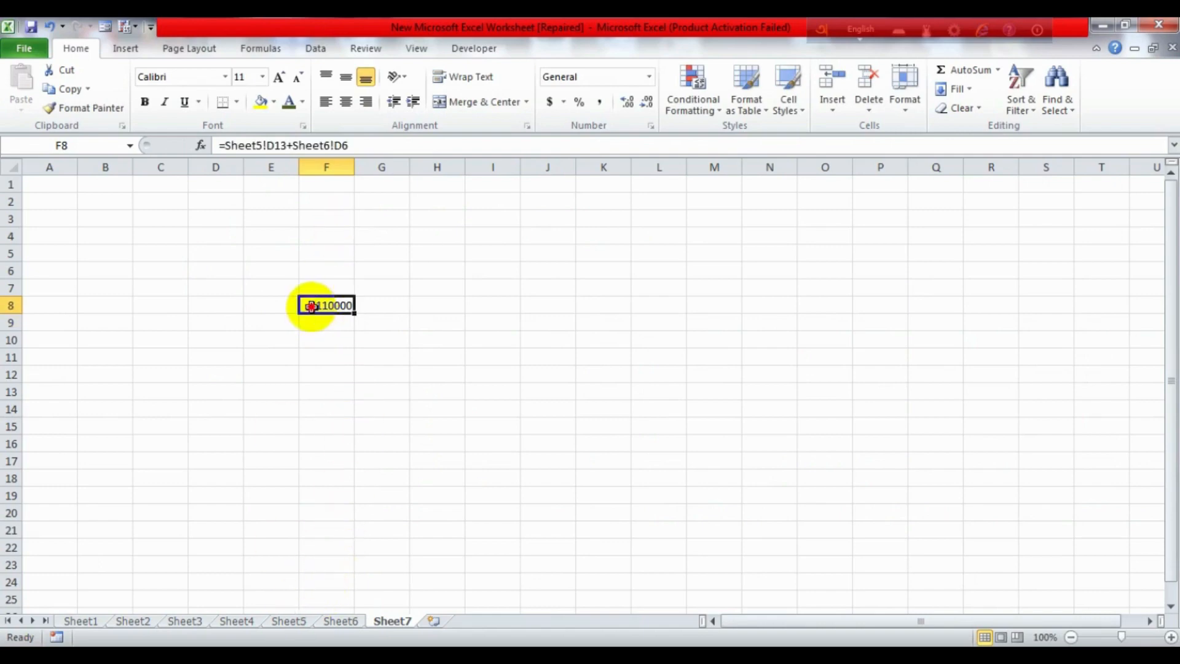
click(290, 621)
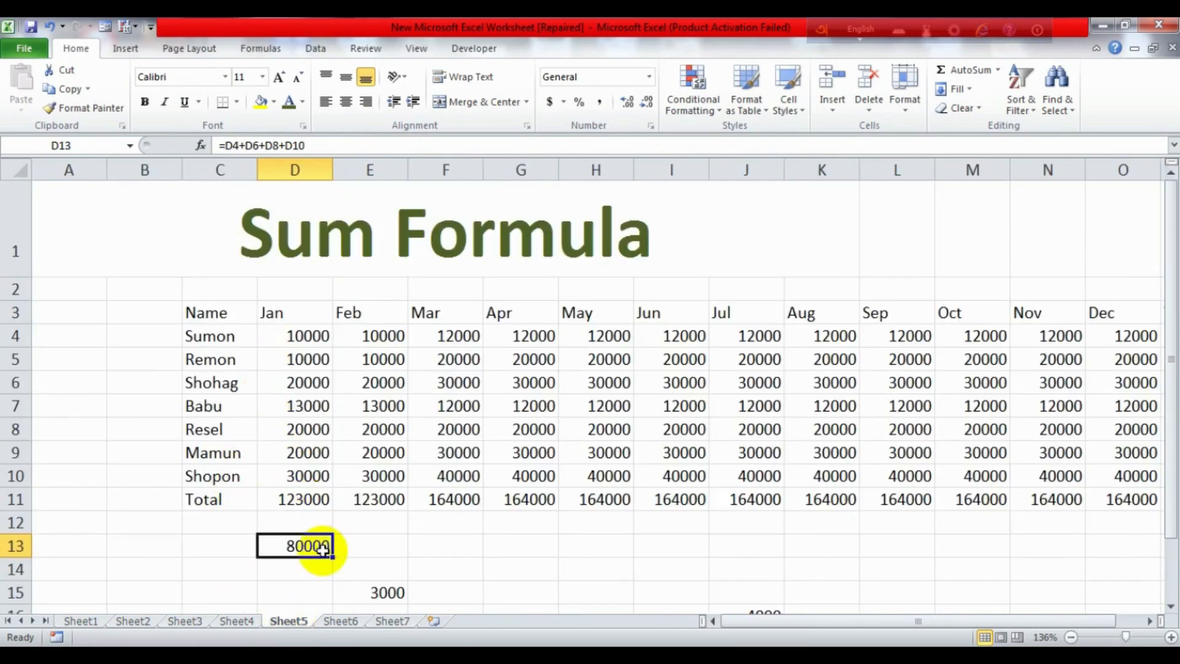
click(341, 621)
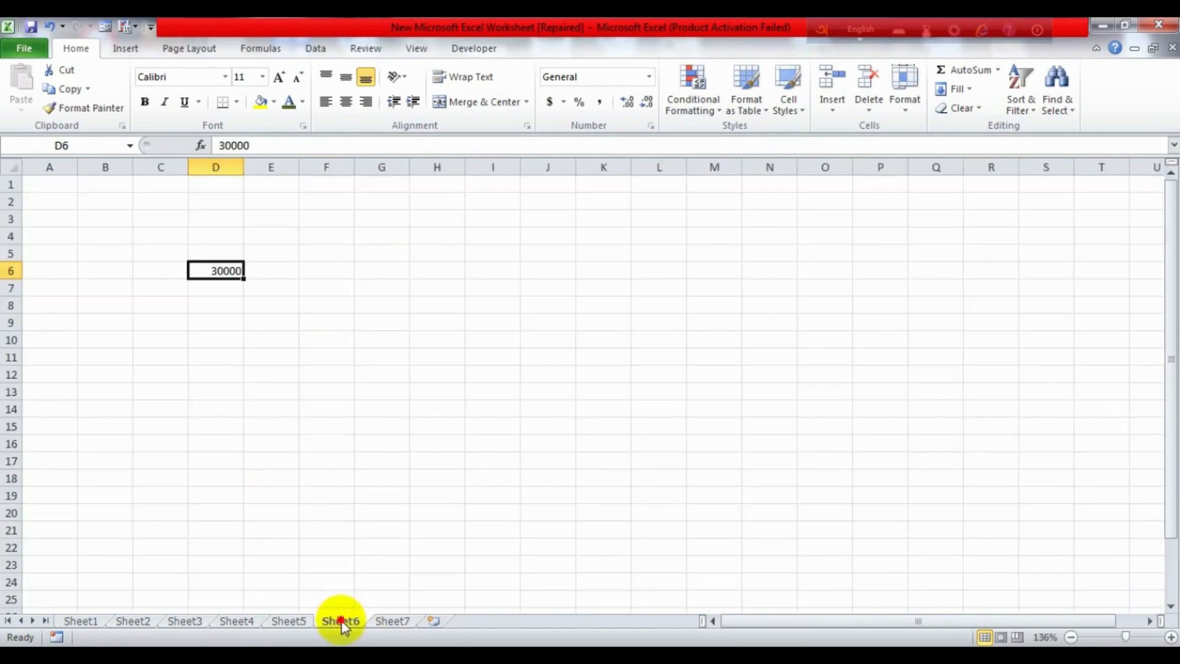
click(387, 620)
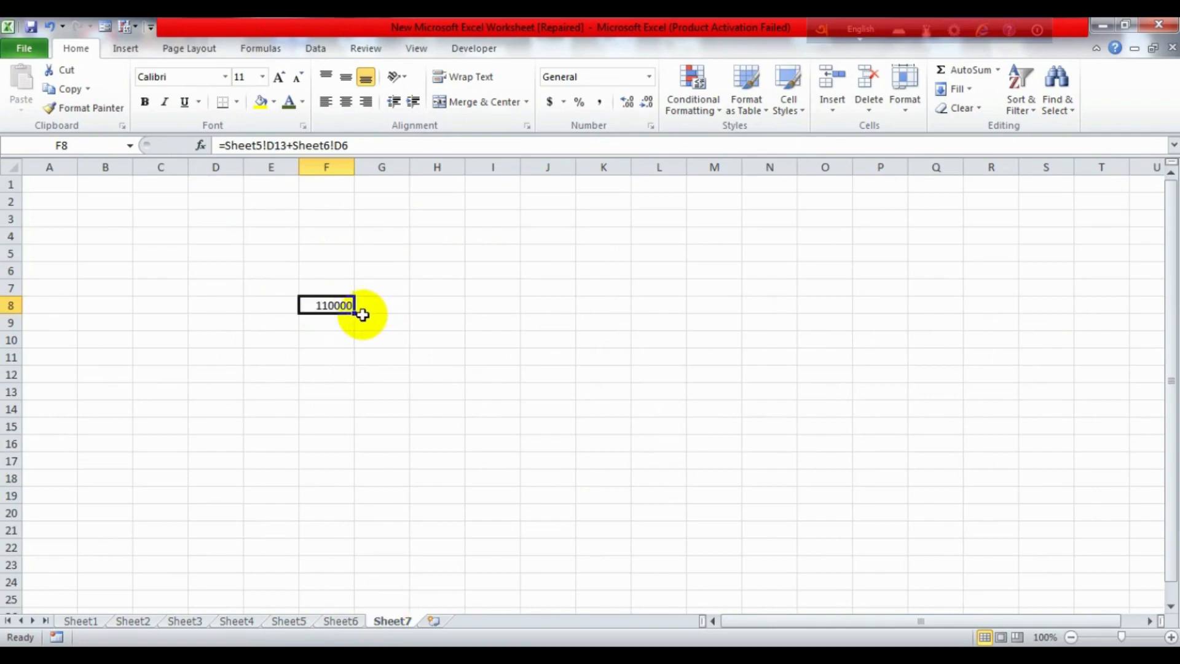
click(340, 620)
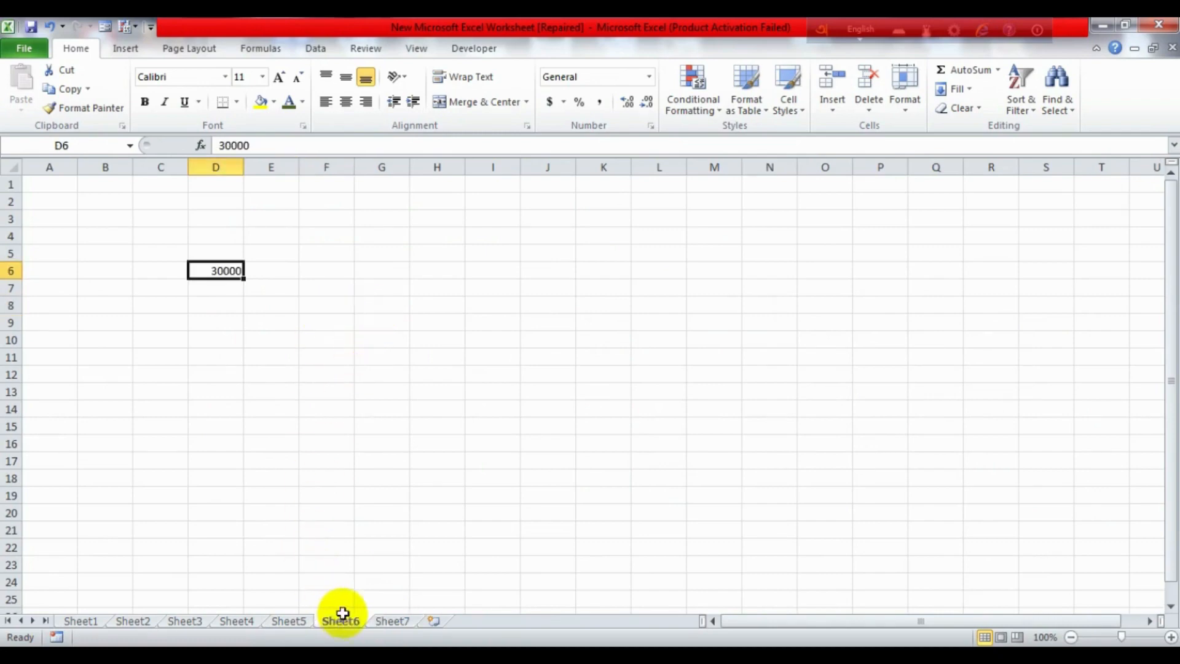
click(288, 621)
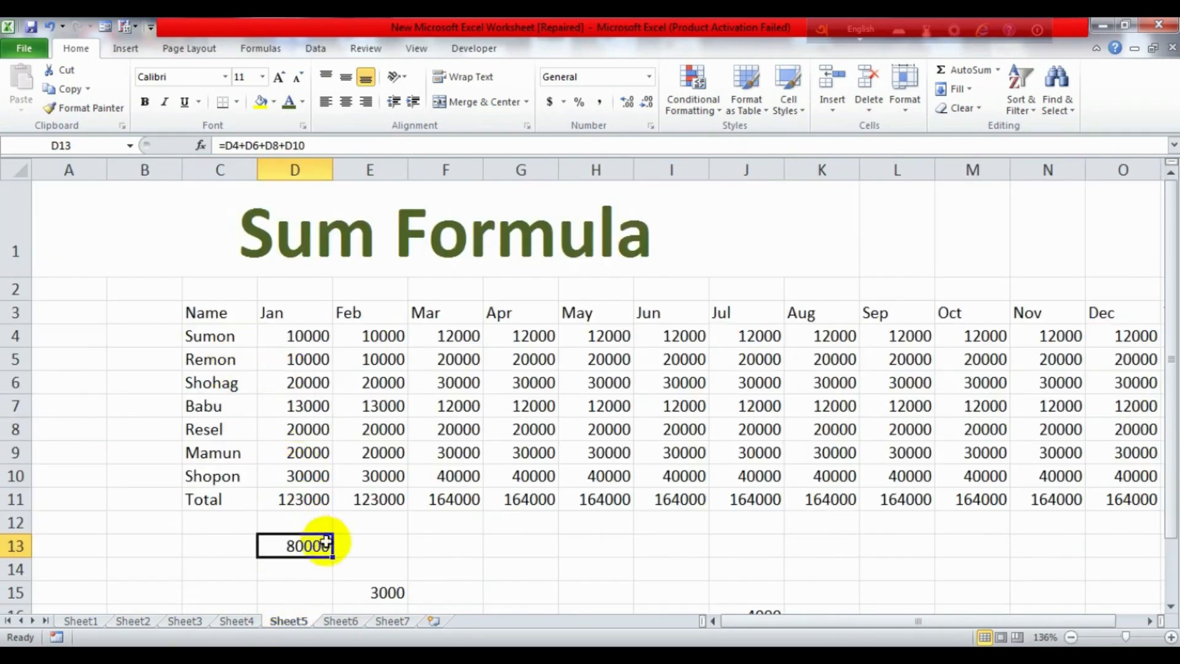
click(337, 622)
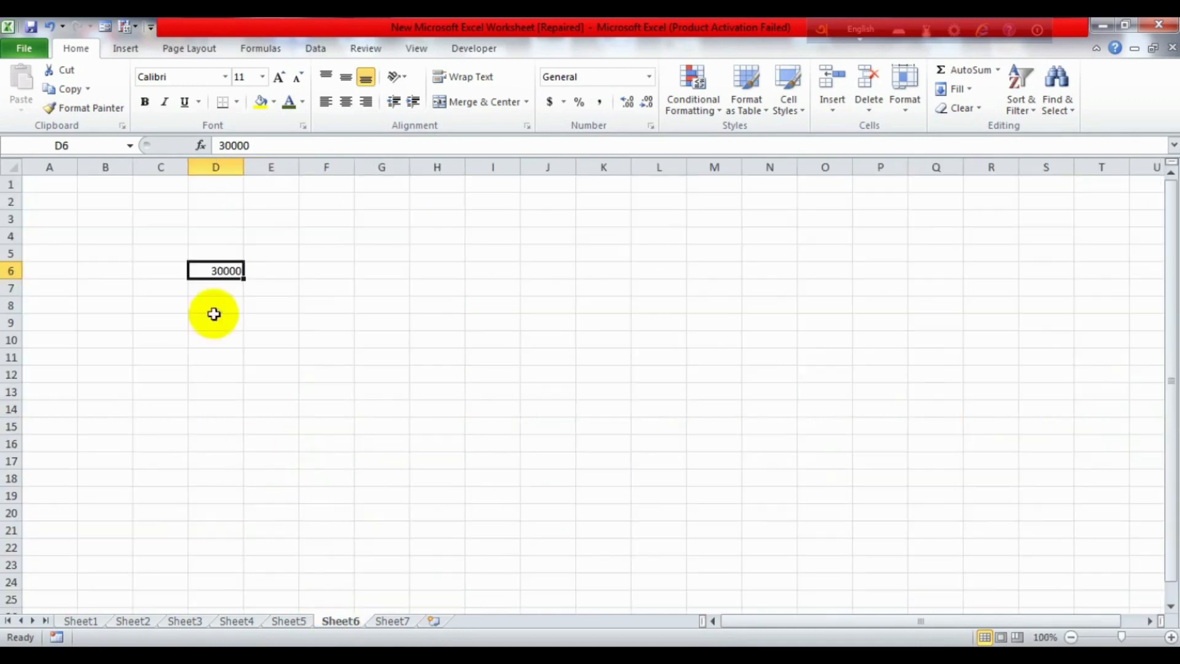
click(395, 621)
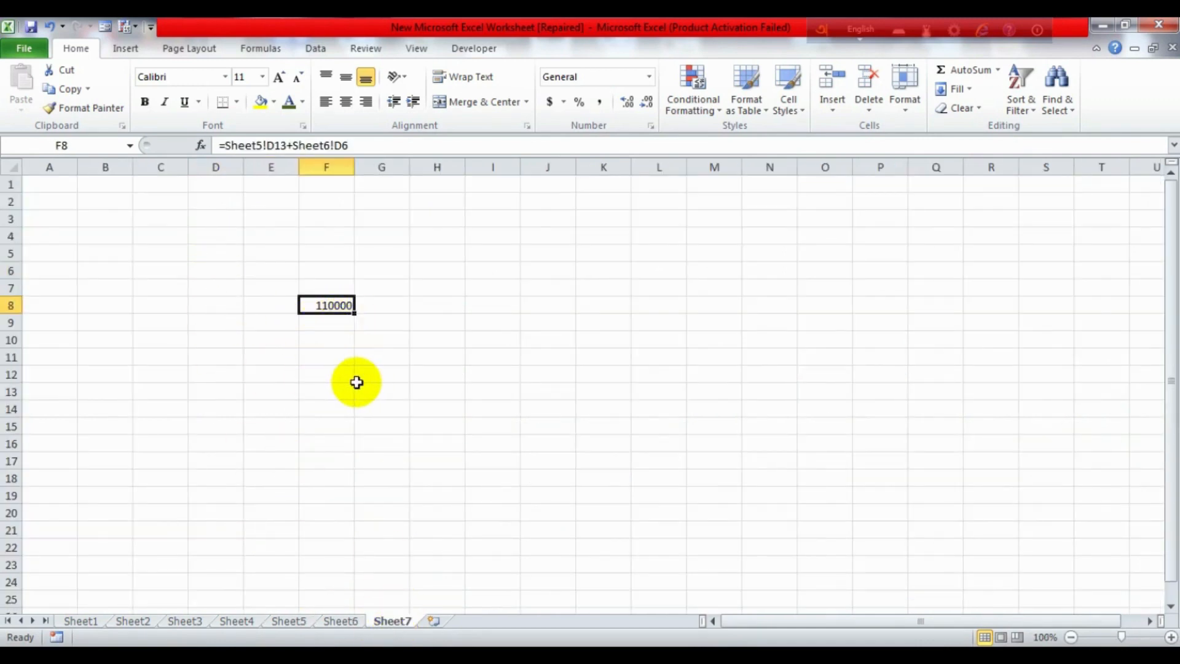